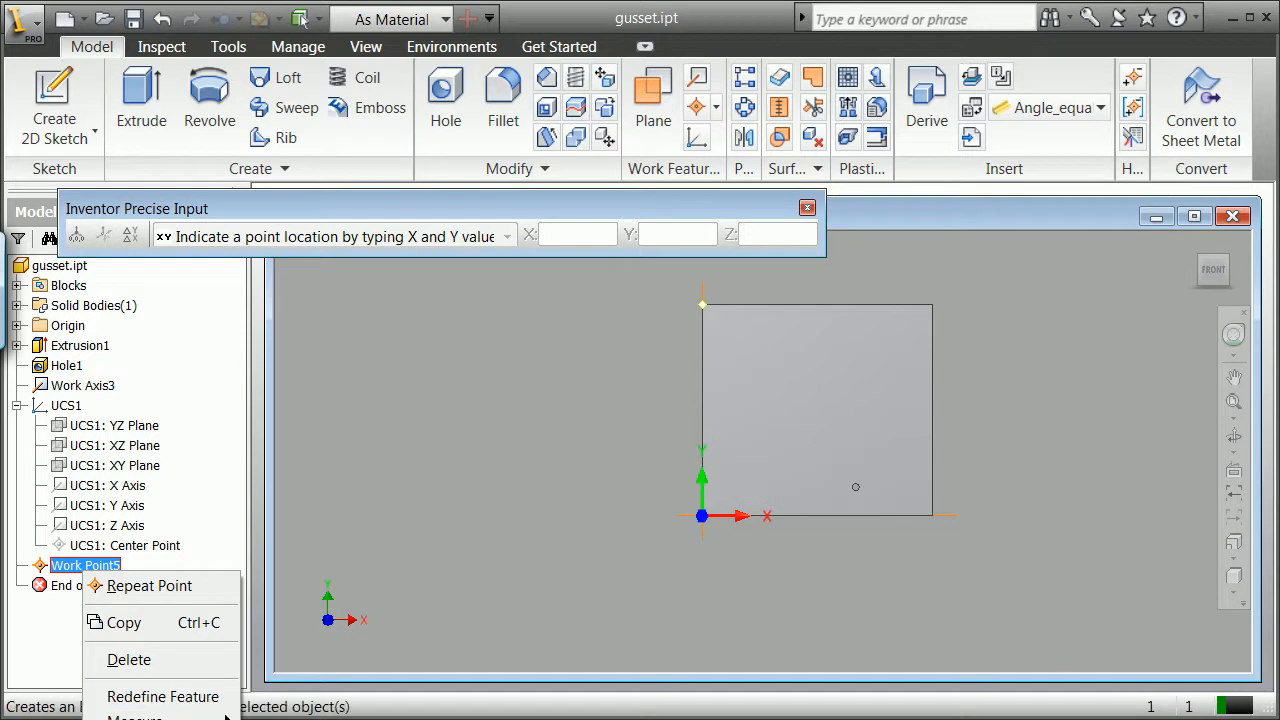
- Collapse the UCS1 entry and inspect the gusset's work axis, hole and corner coordinate system up close
left_click(445, 478)
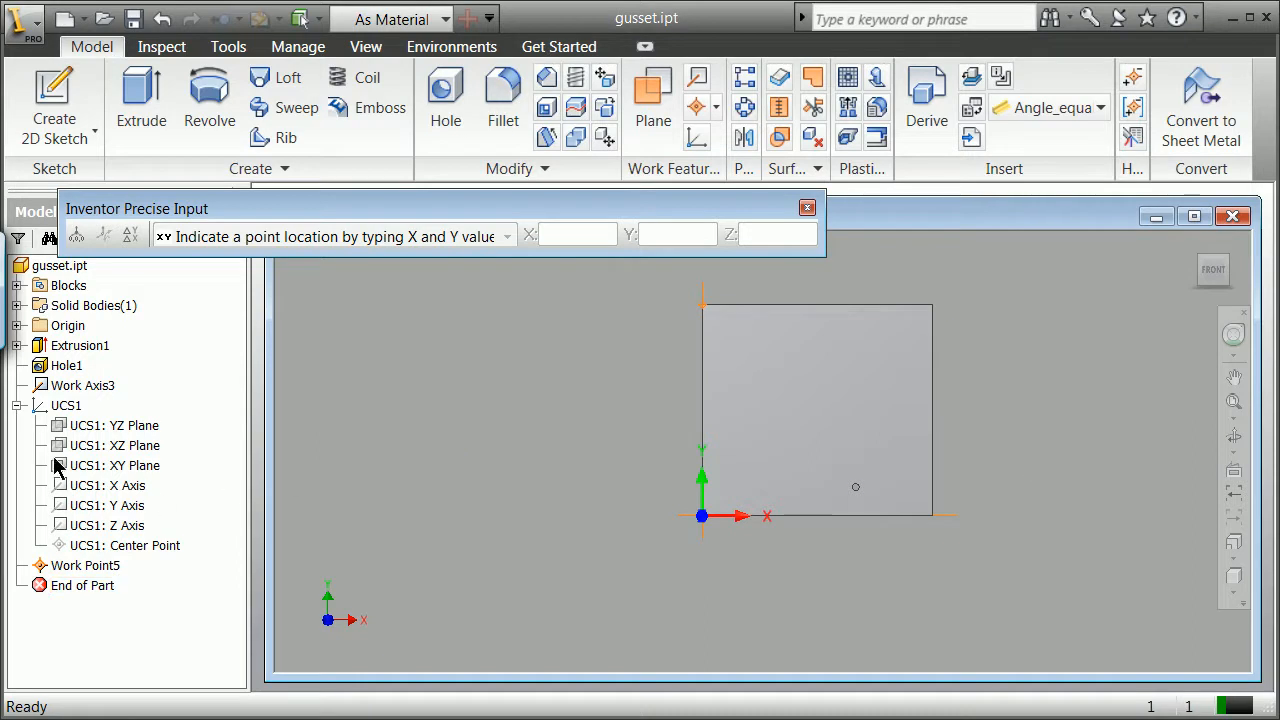
left_click(15, 406)
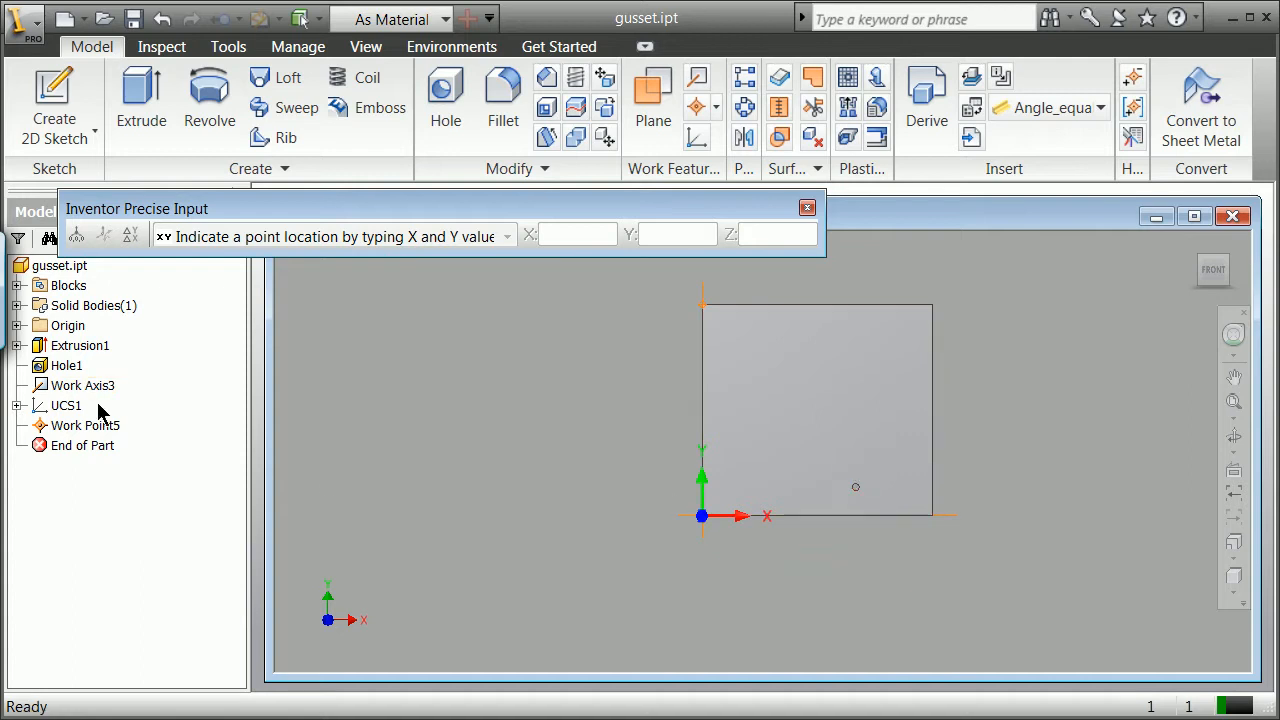
right_click(62, 388)
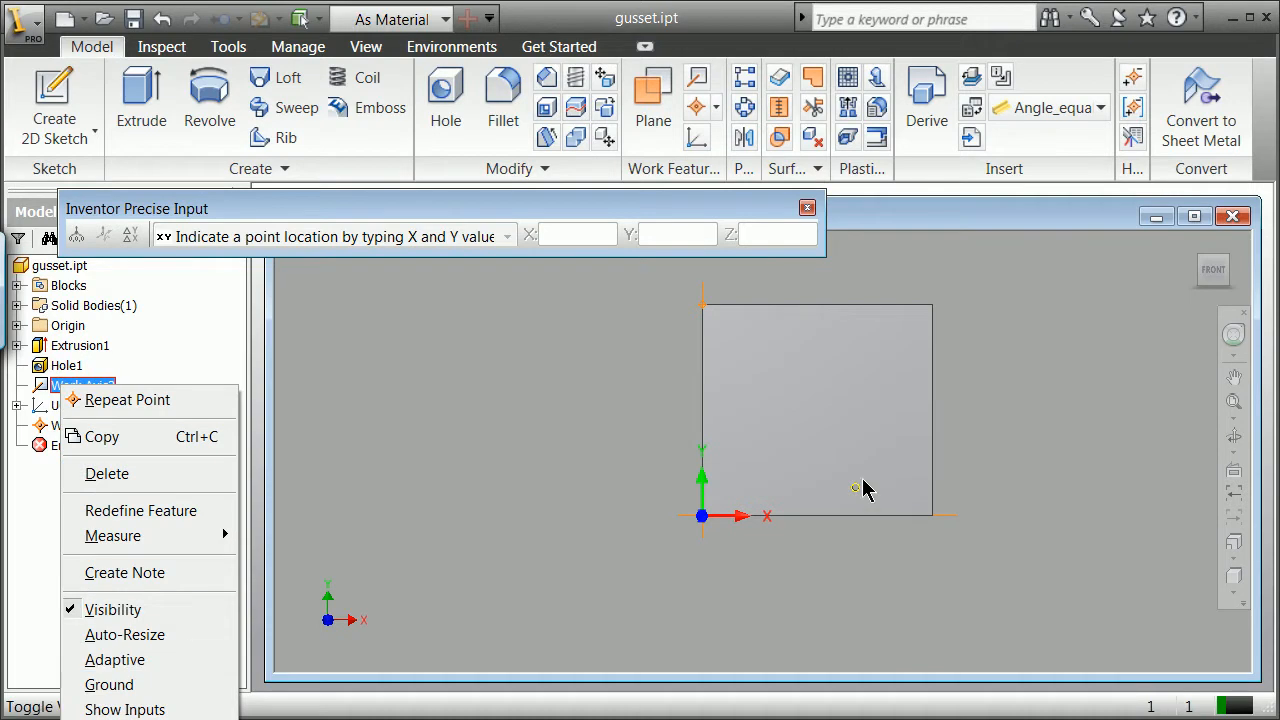
left_click(890, 537)
scroll(857, 493, "up", 10)
left_click(785, 637)
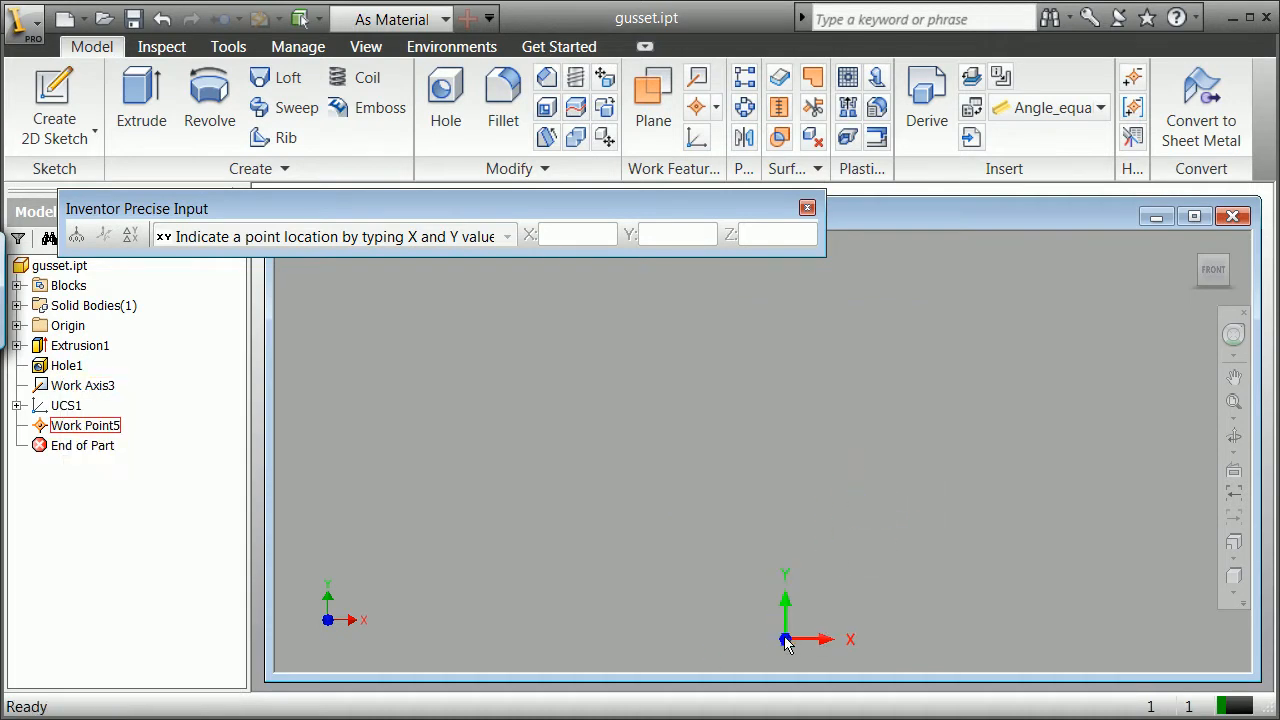
left_click(1233, 403)
scroll(860, 594, "up", 4)
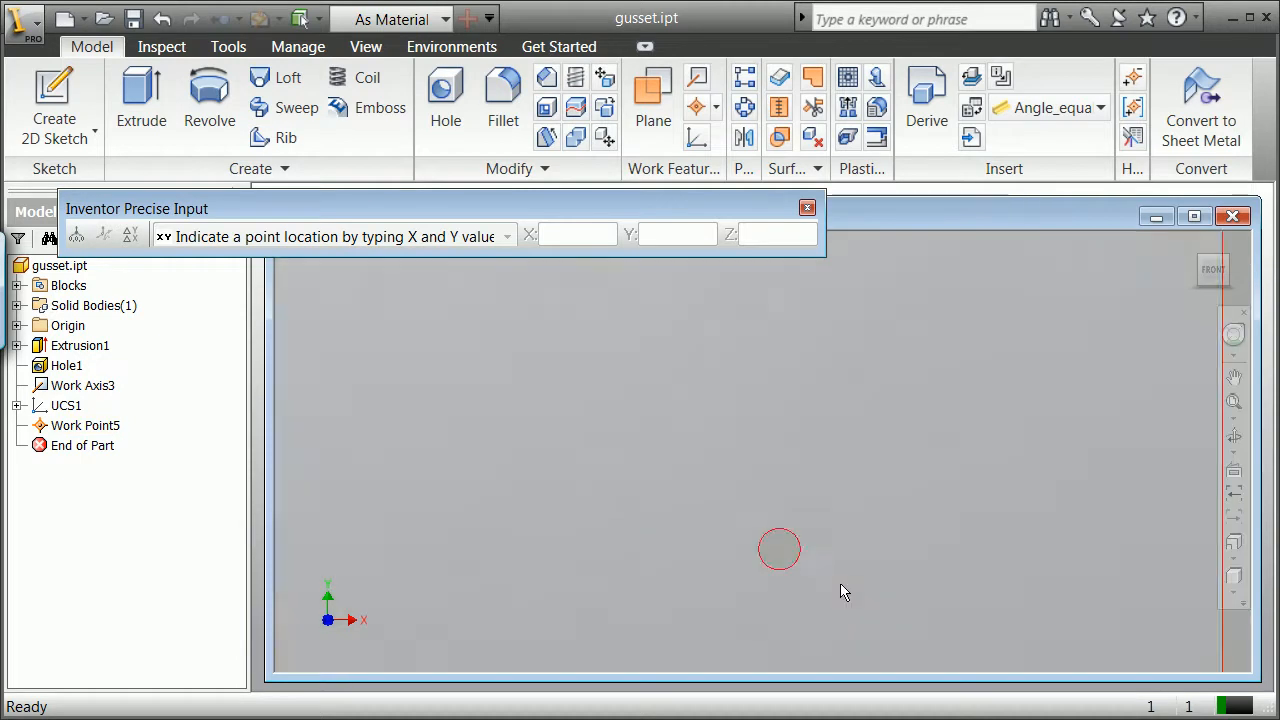
scroll(366, 591, "up", 2)
scroll(366, 591, "down", 8)
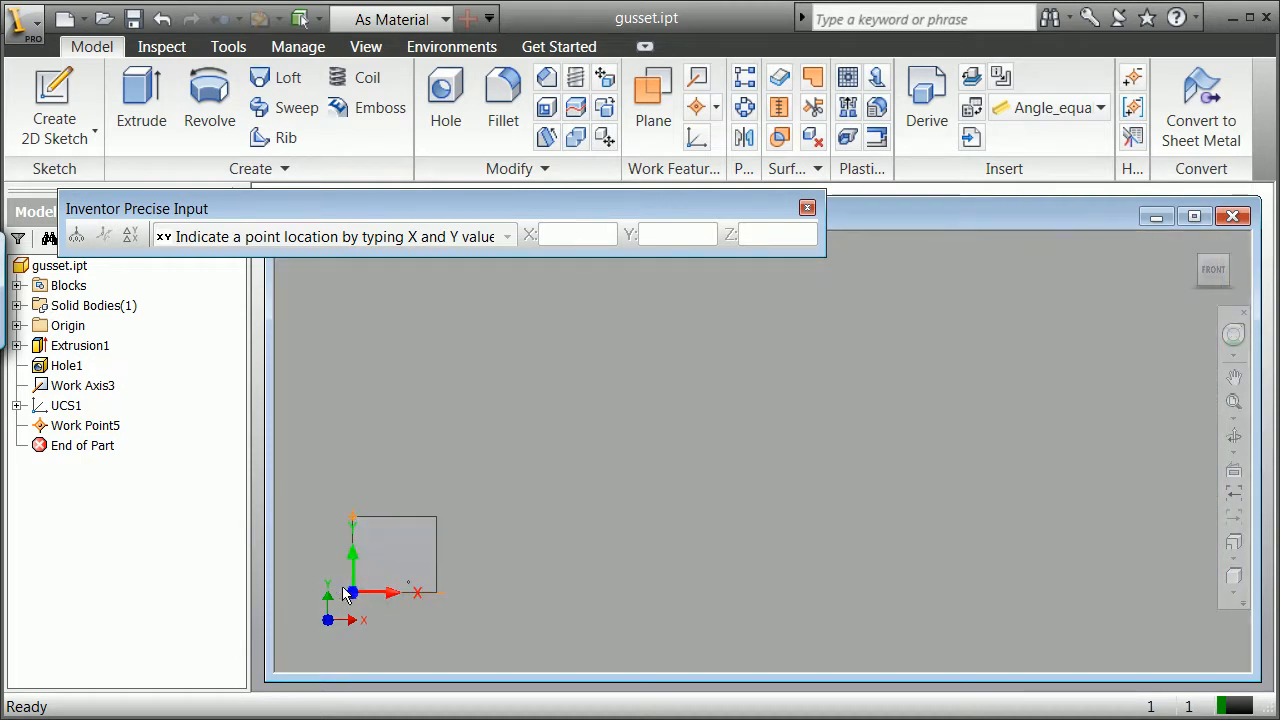
scroll(342, 592, "up", 3)
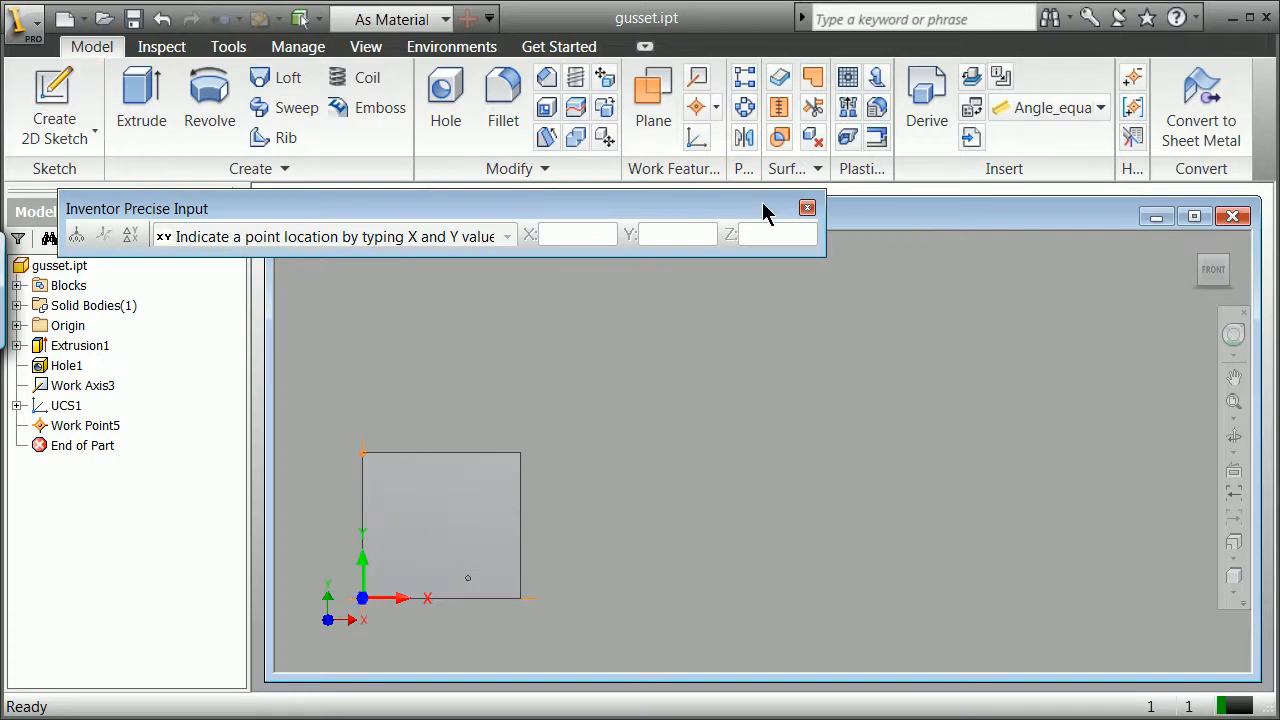
- Dismiss the Inventor Precise Input toolbar, and save and close gusset.ipt
left_click(806, 209)
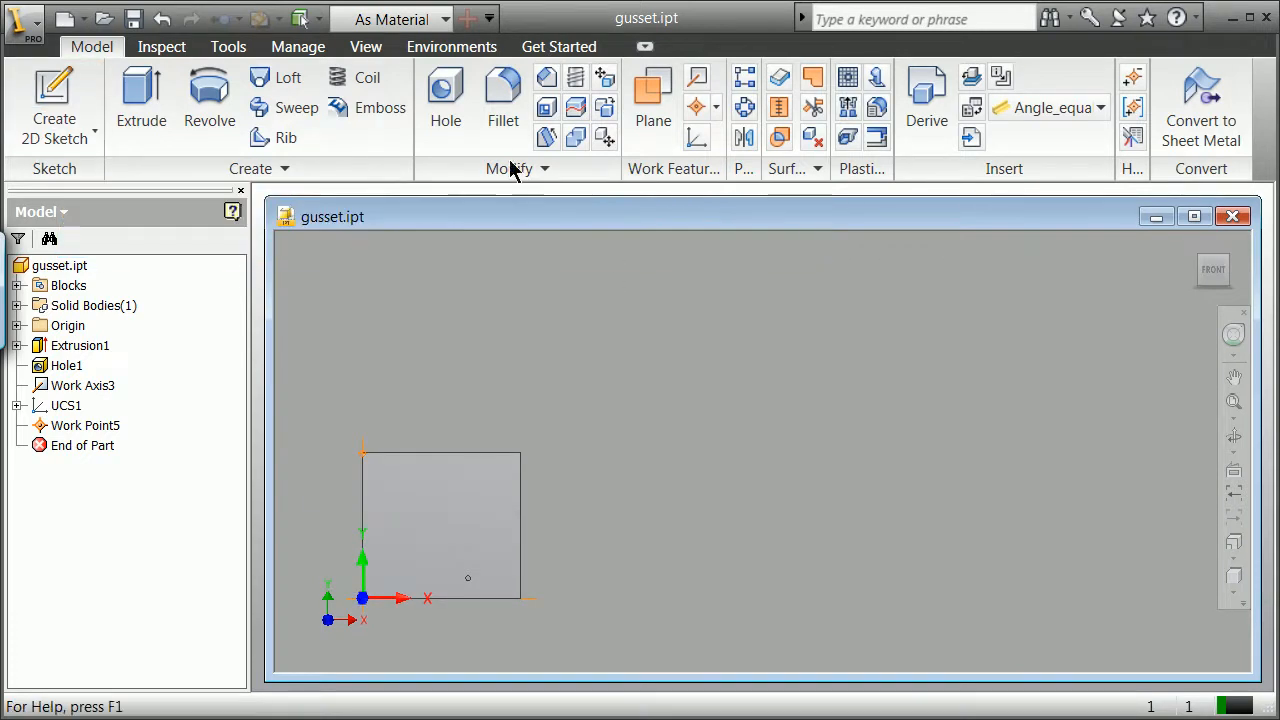
left_click(40, 30)
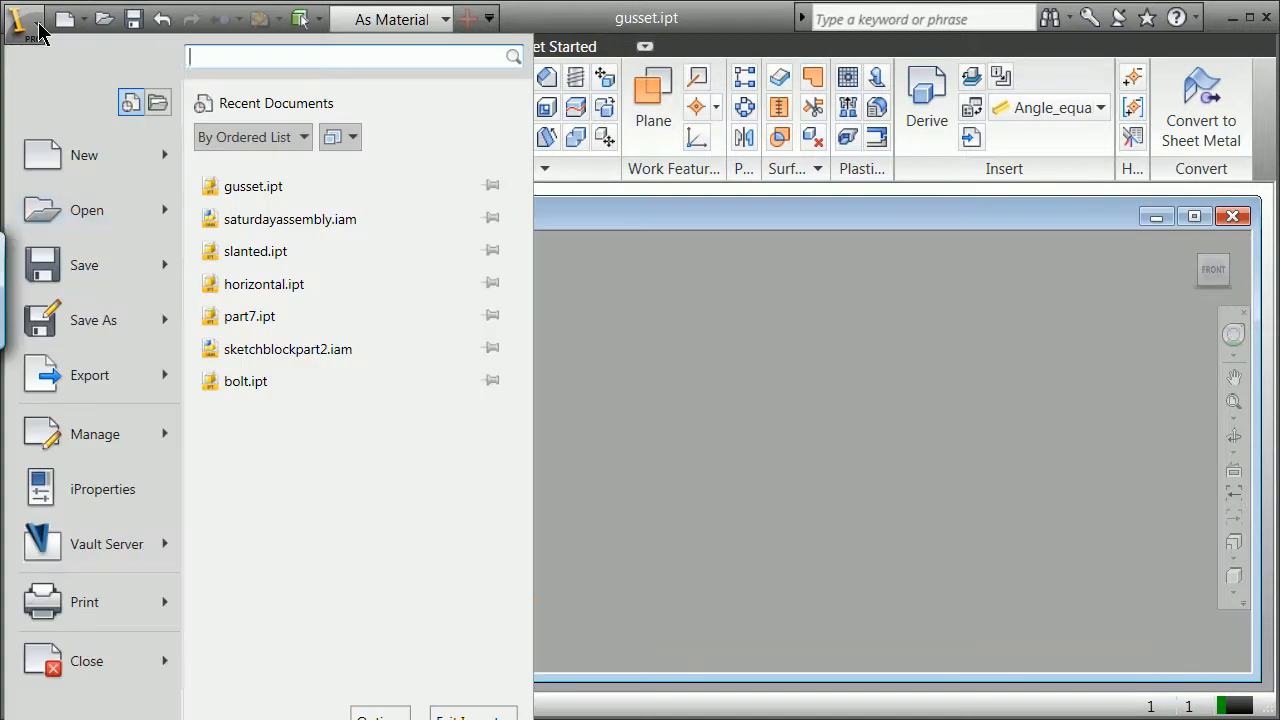
left_click(109, 271)
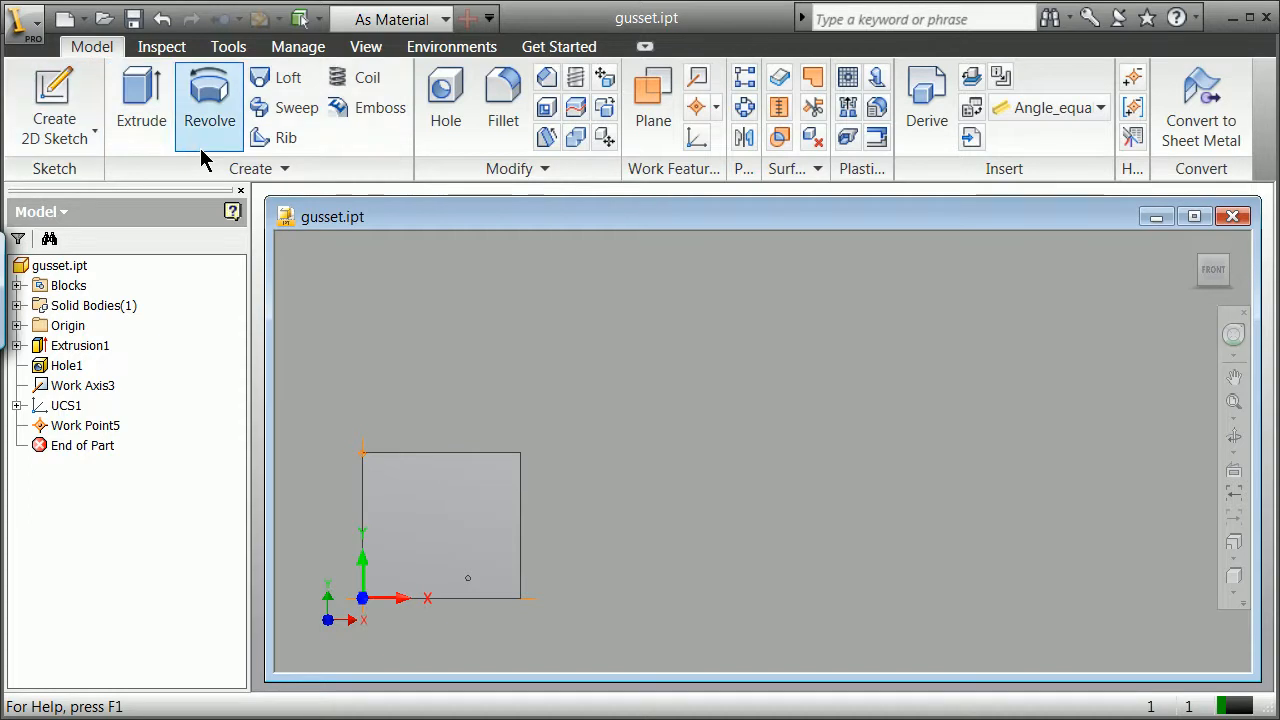
left_click(33, 32)
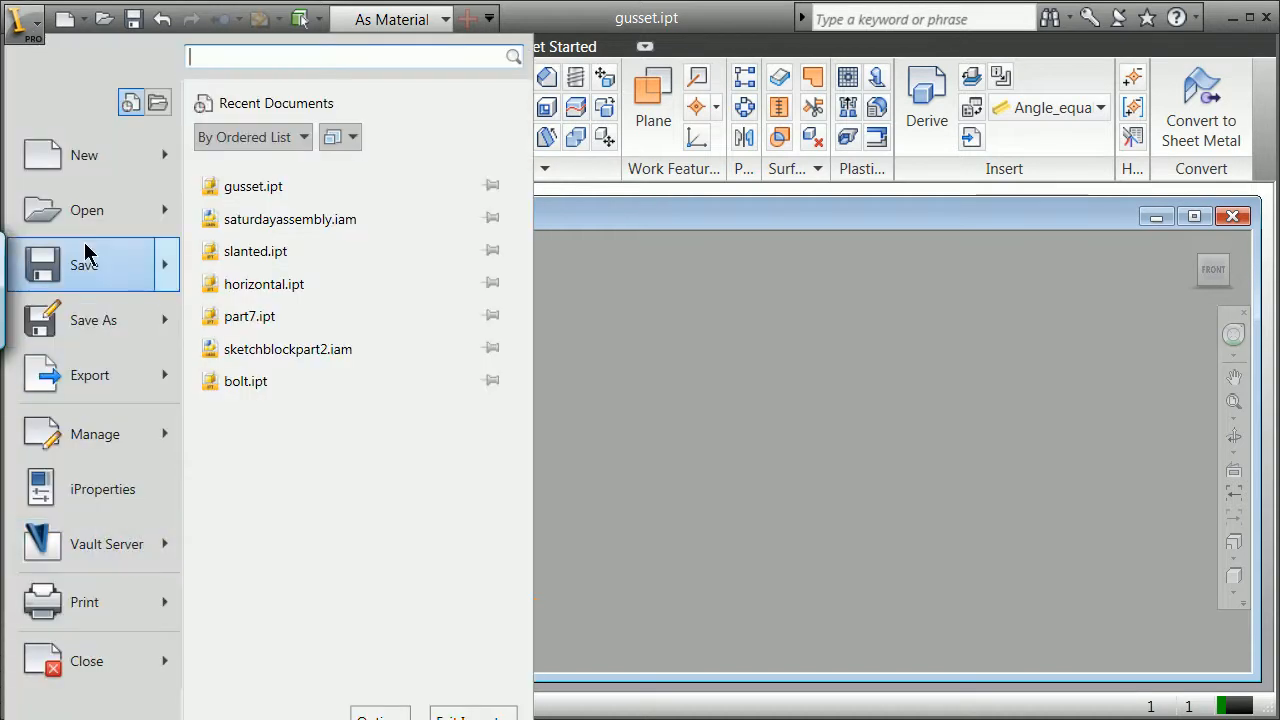
left_click(95, 661)
- Open the part horizontal.ipt from the ptakgusset folder
left_click(37, 112)
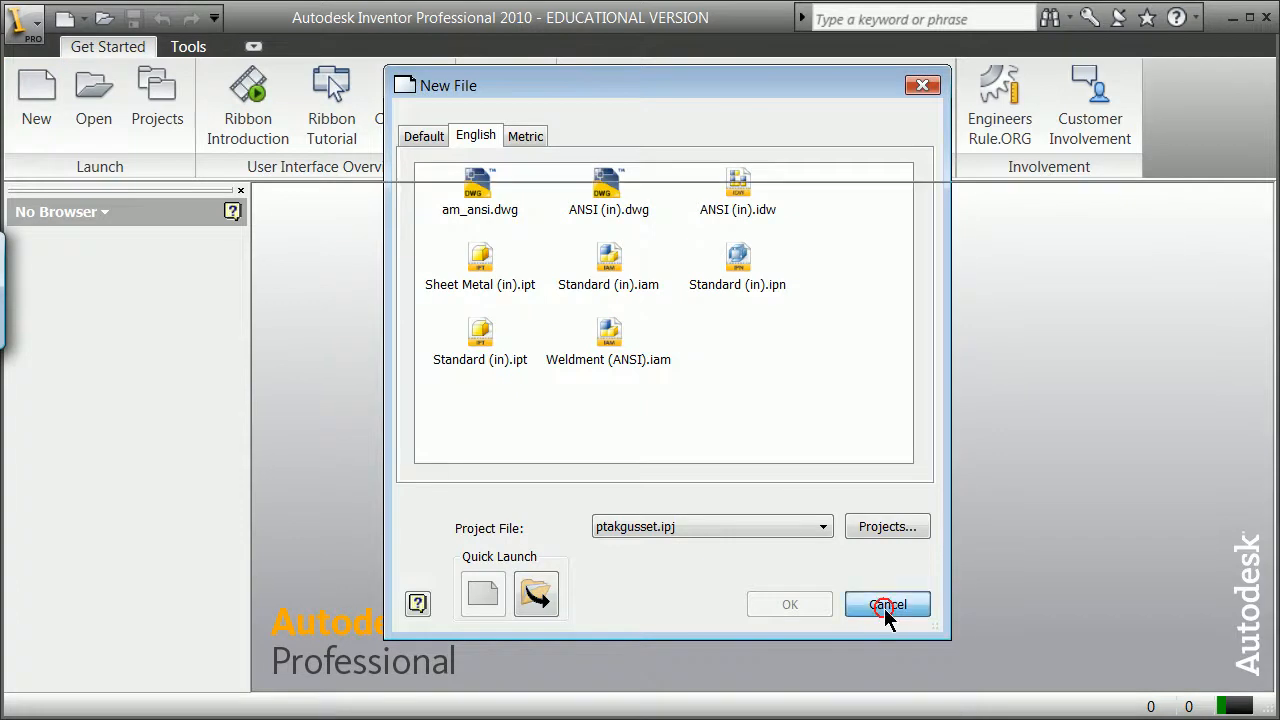
left_click(884, 614)
left_click(88, 100)
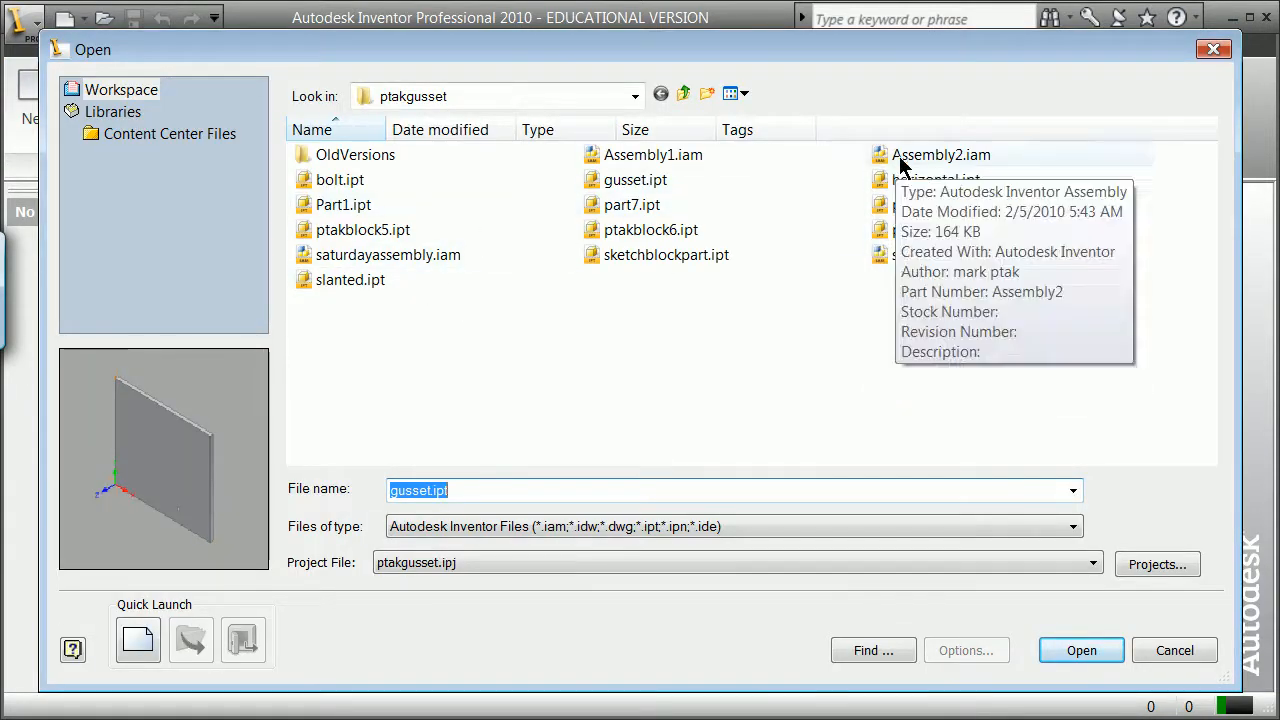
left_click(923, 181)
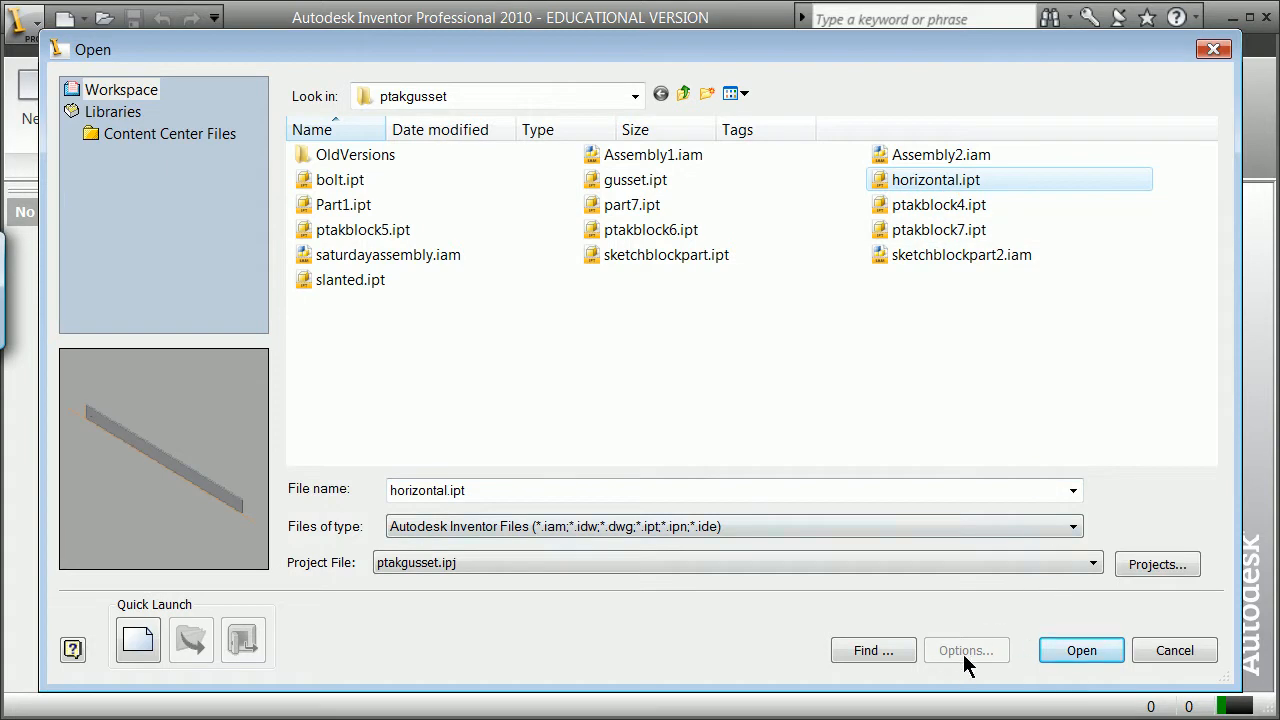
left_click(1072, 652)
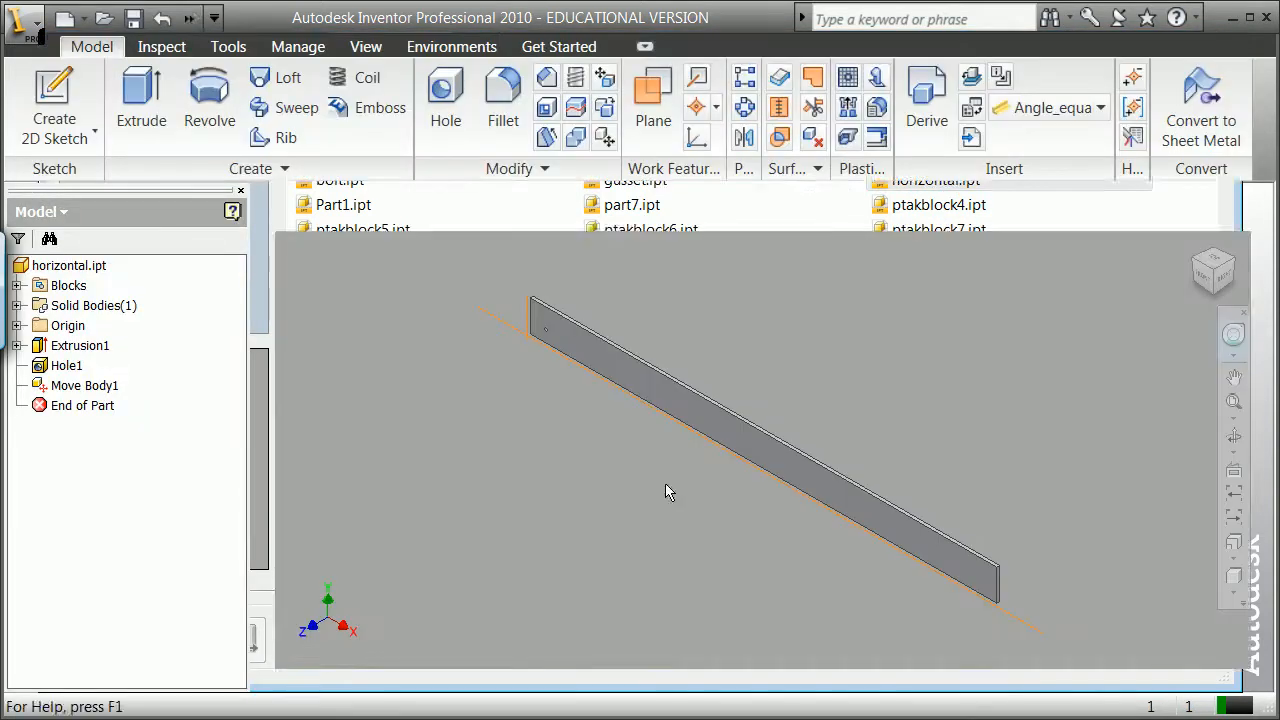
- Orient the part to the front view and hide its origin X Axis and Y Axis
left_click(1207, 276)
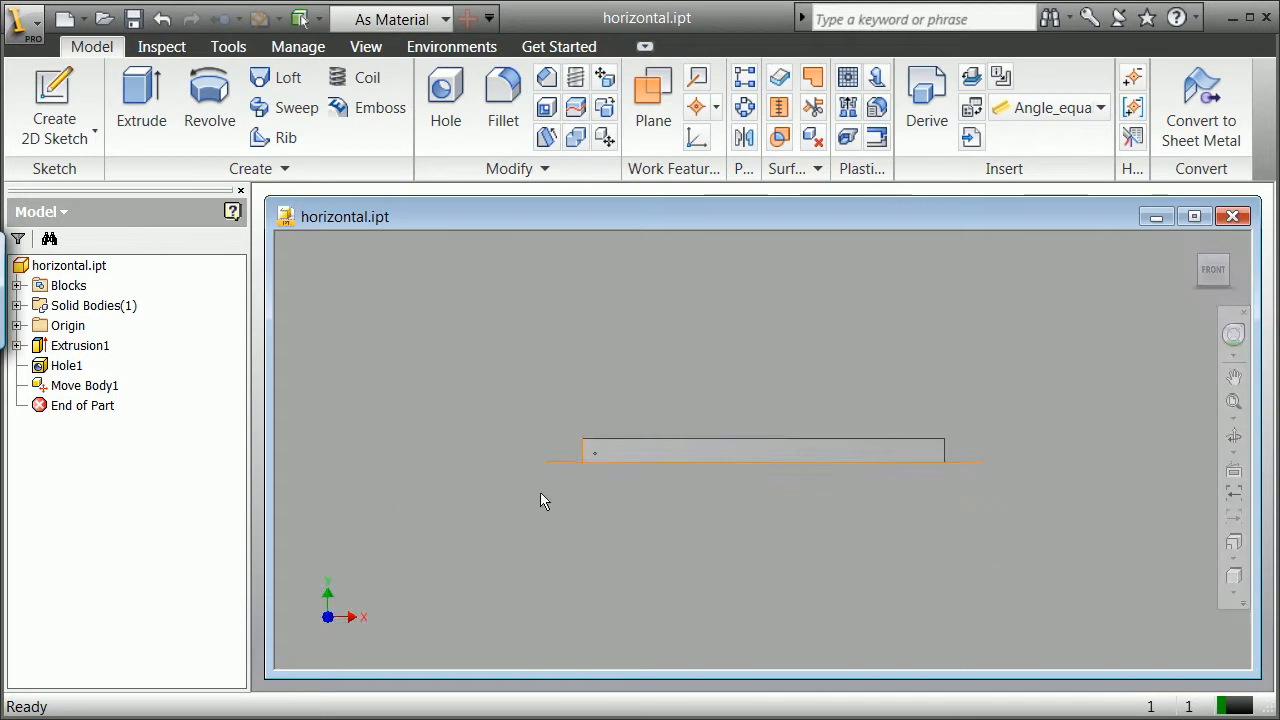
scroll(565, 467, "down", 2)
scroll(565, 465, "up", 5)
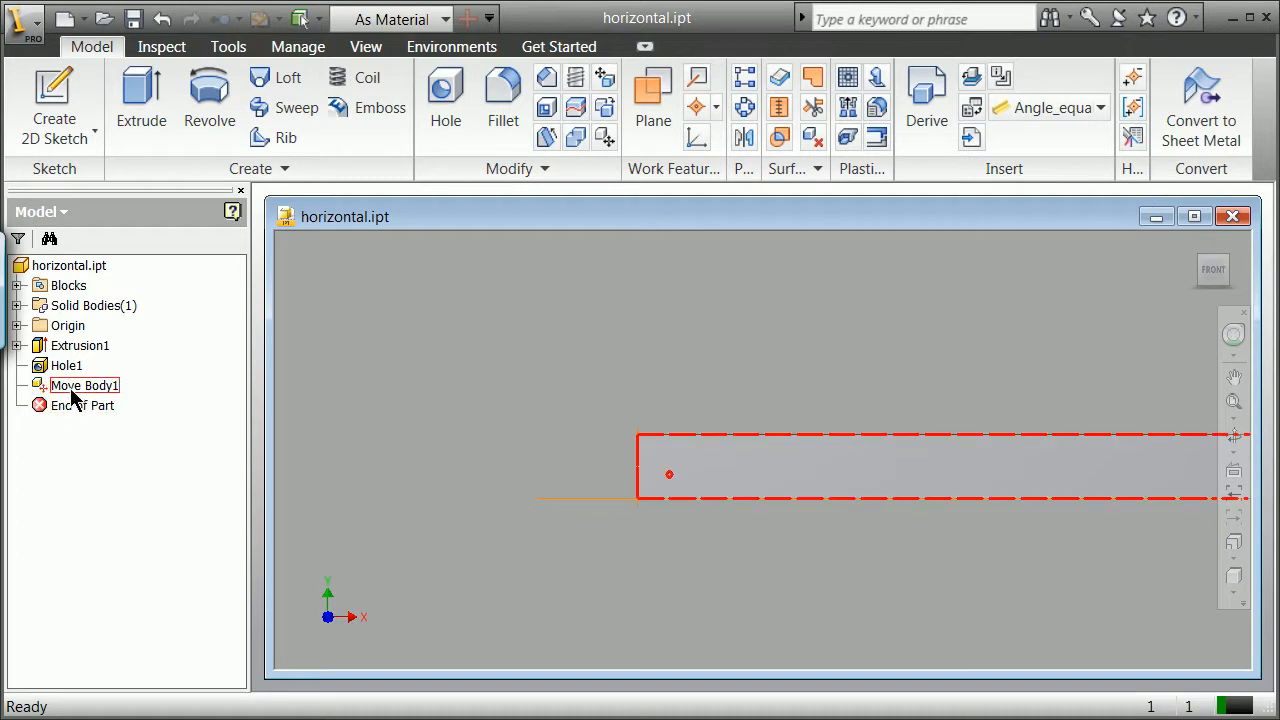
left_click(17, 345)
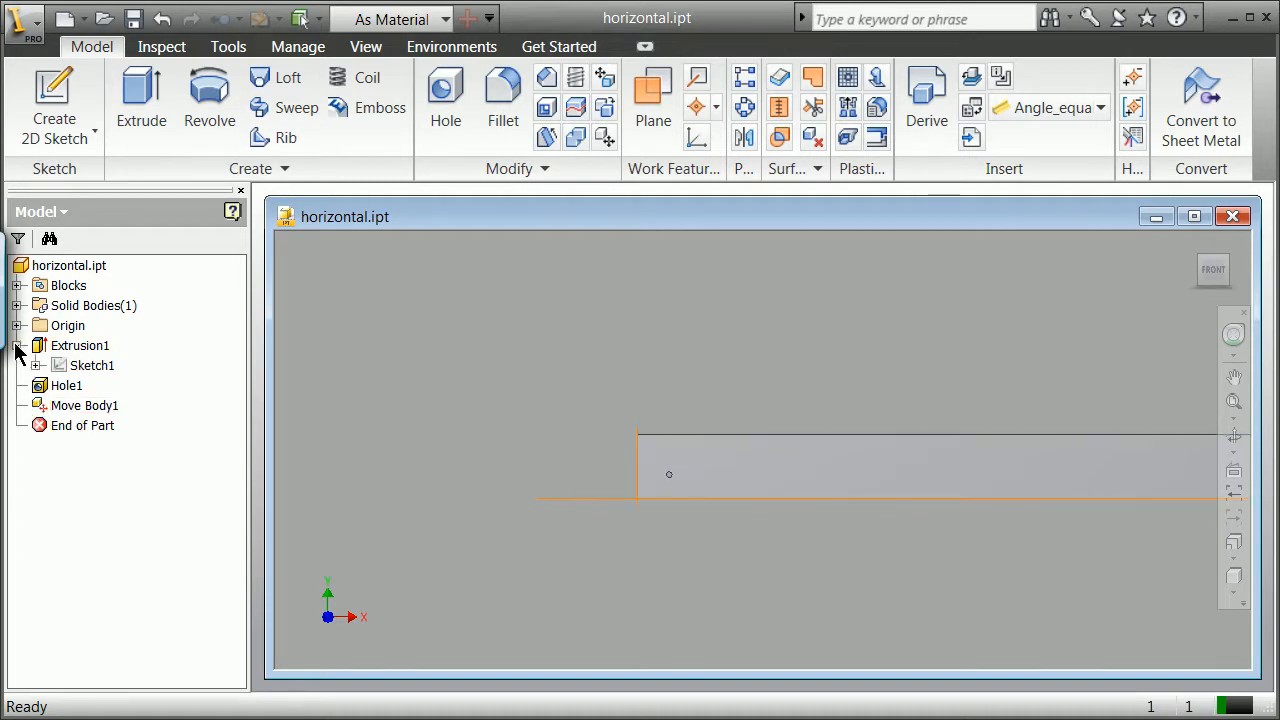
left_click(17, 325)
left_click(16, 305)
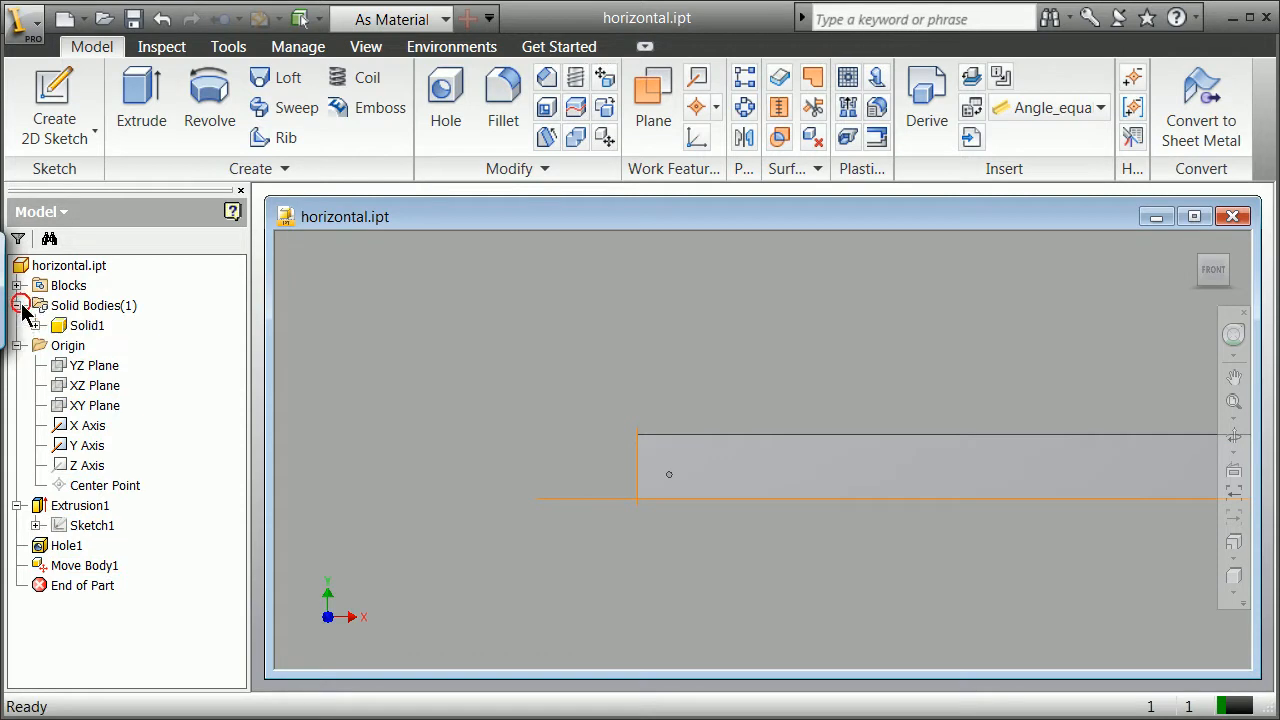
left_click(58, 425)
right_click(58, 425)
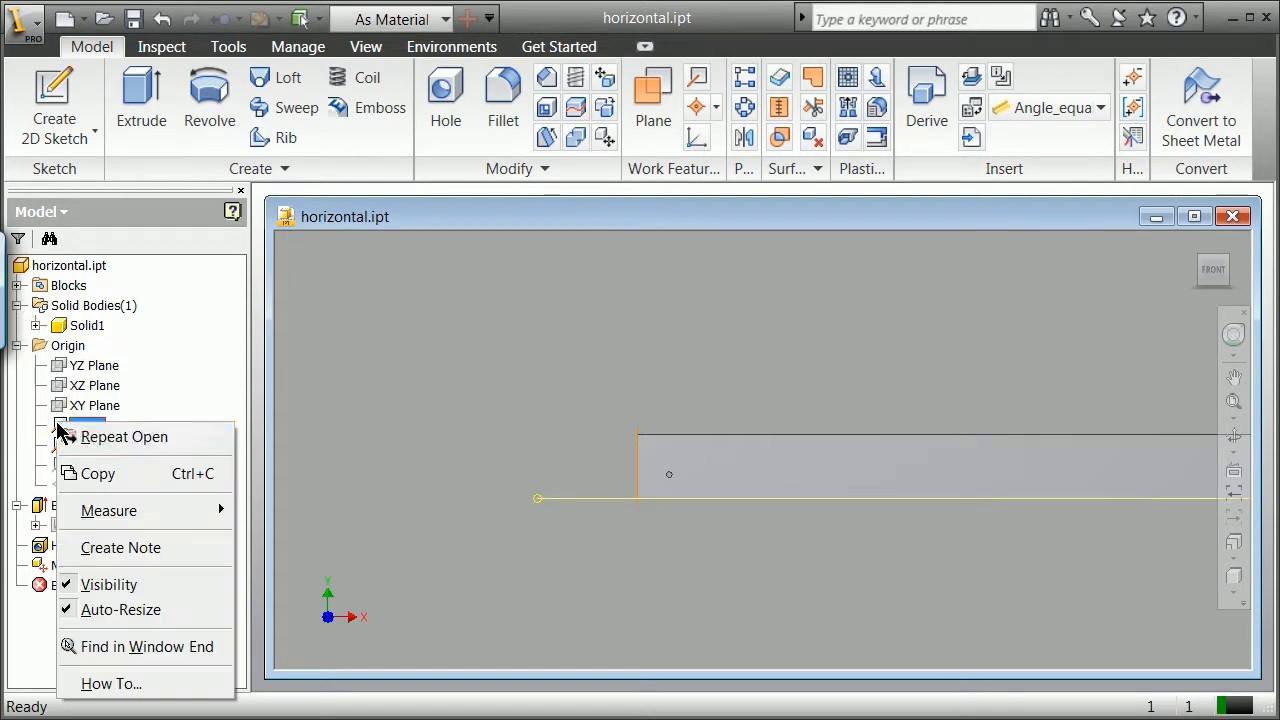
left_click(110, 584)
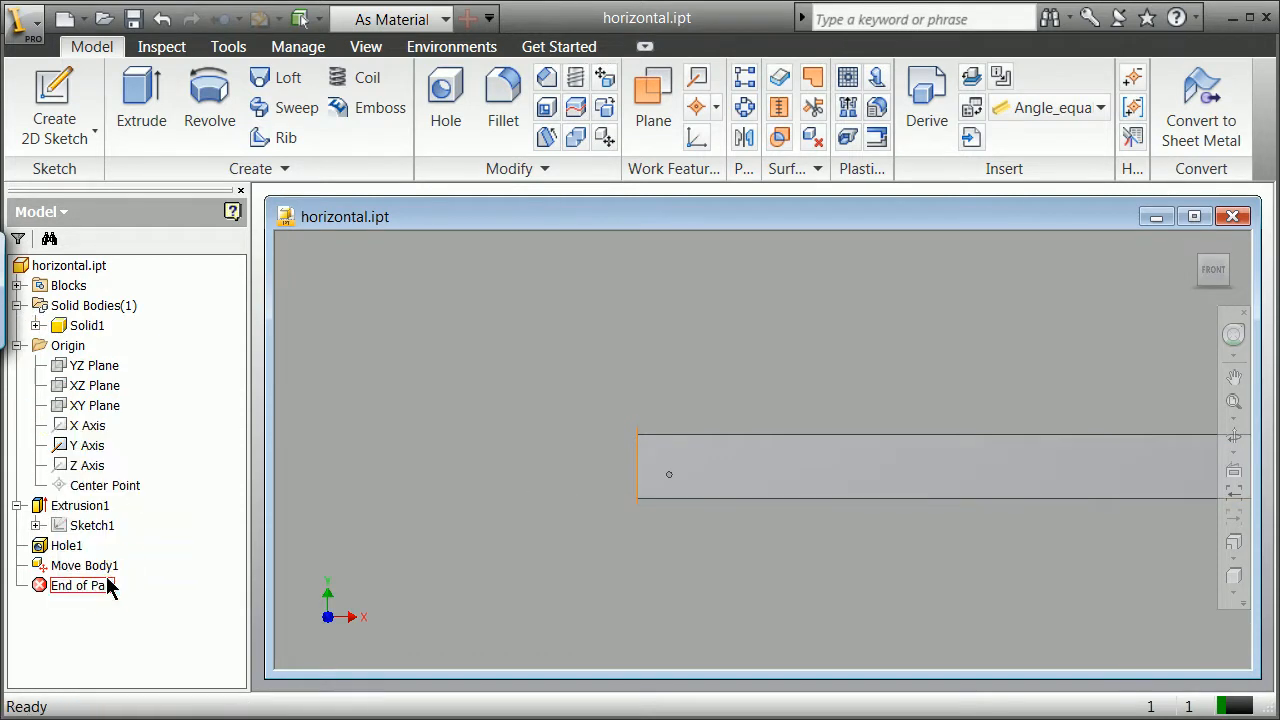
left_click(71, 449)
right_click(71, 449)
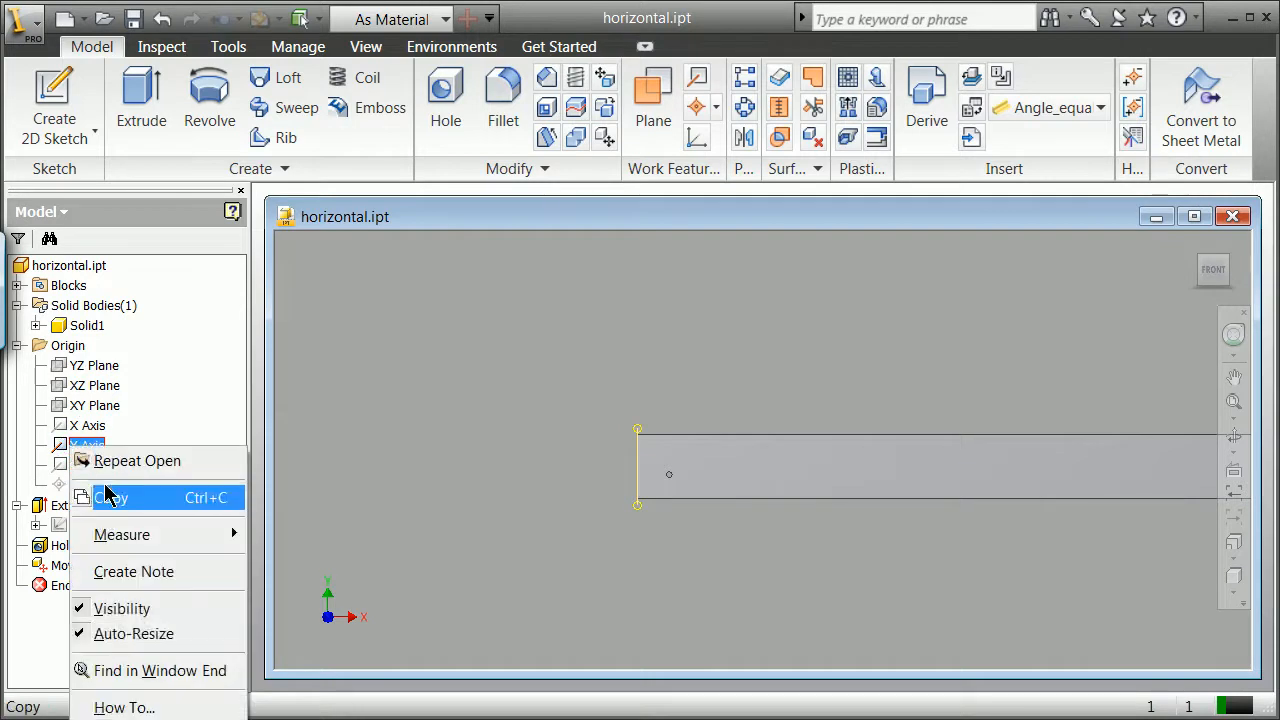
left_click(100, 607)
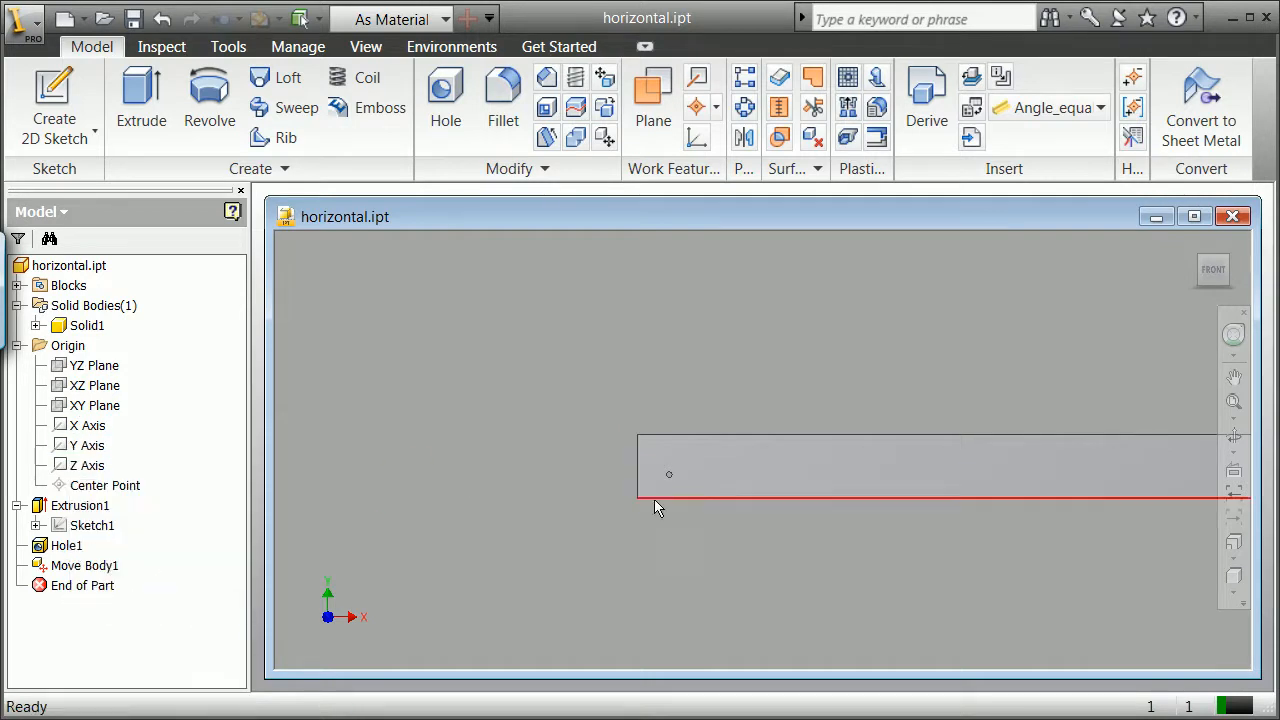
- Examine the bar's end with the hole, and the outline and dimensions of Sketch1 under Extrusion1
scroll(643, 506, "up", 4)
scroll(641, 489, "down", 4)
scroll(776, 567, "down", 2)
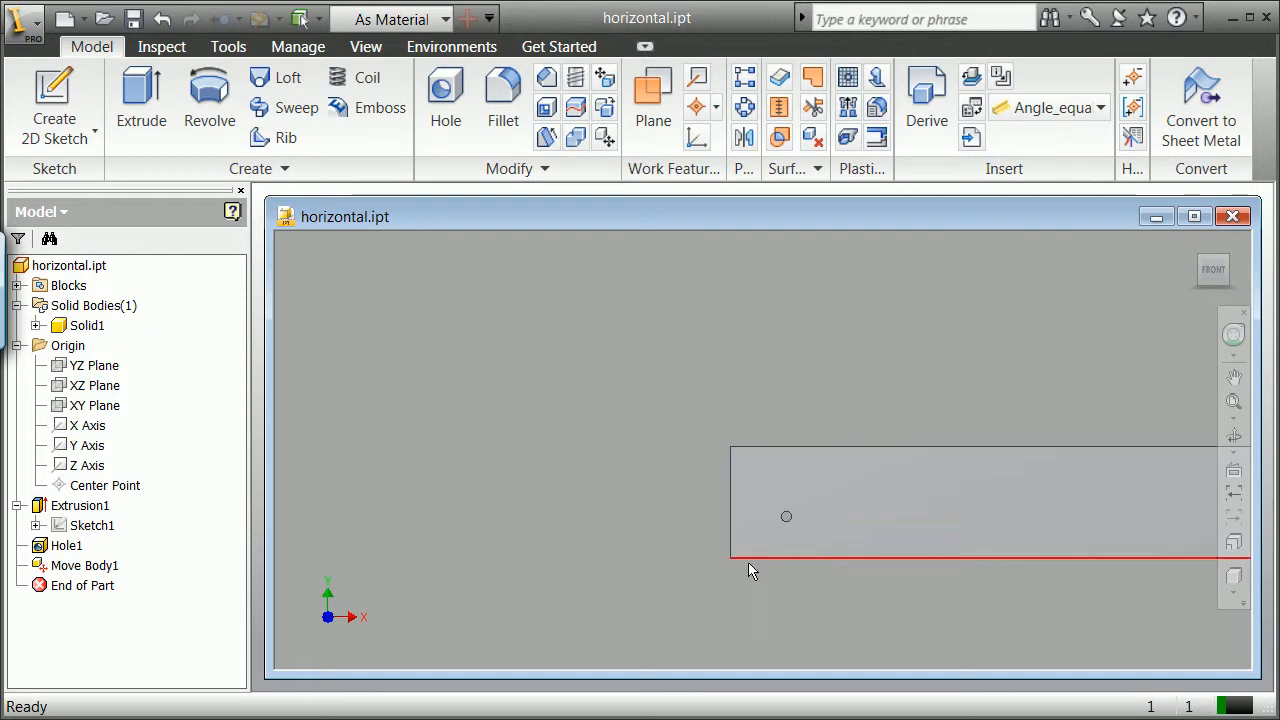
scroll(744, 560, "up", 4)
scroll(766, 563, "down", 3)
scroll(766, 561, "down", 2)
scroll(766, 561, "up", 2)
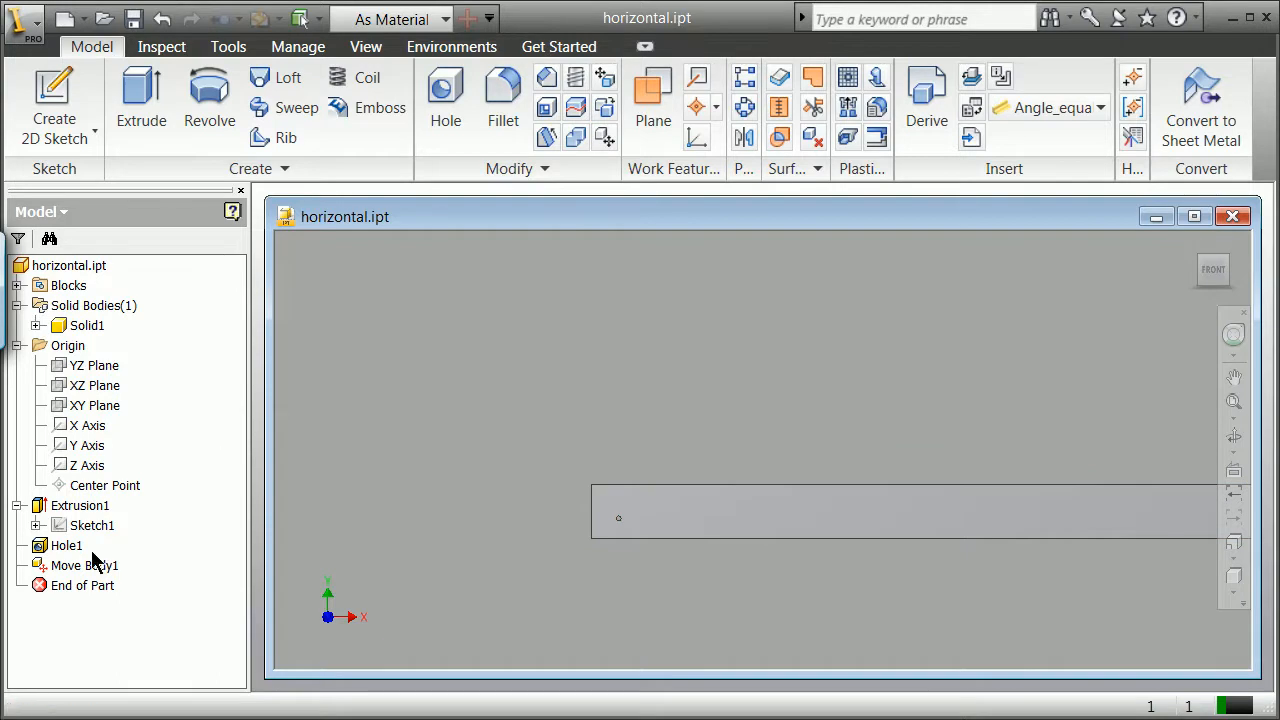
left_click(36, 525)
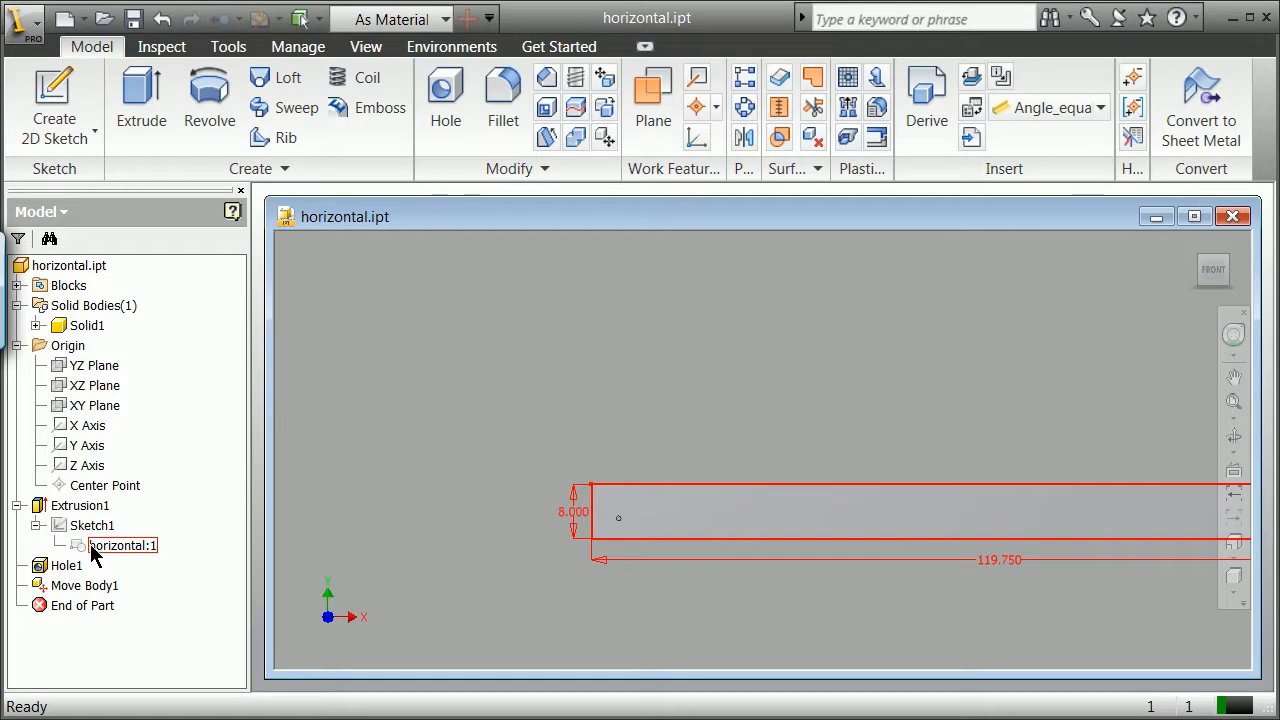
left_click(80, 525)
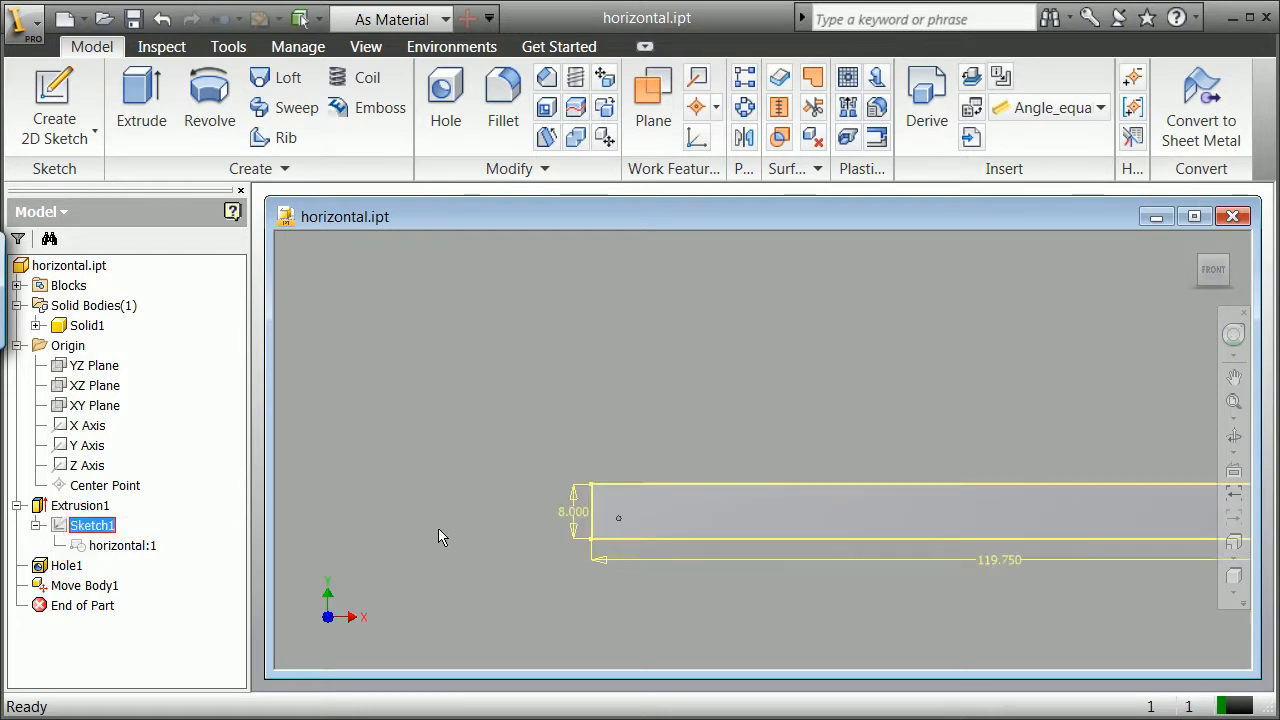
scroll(441, 527, "up", 4)
scroll(448, 525, "down", 4)
scroll(465, 500, "up", 3)
scroll(465, 500, "down", 3)
left_click(730, 596)
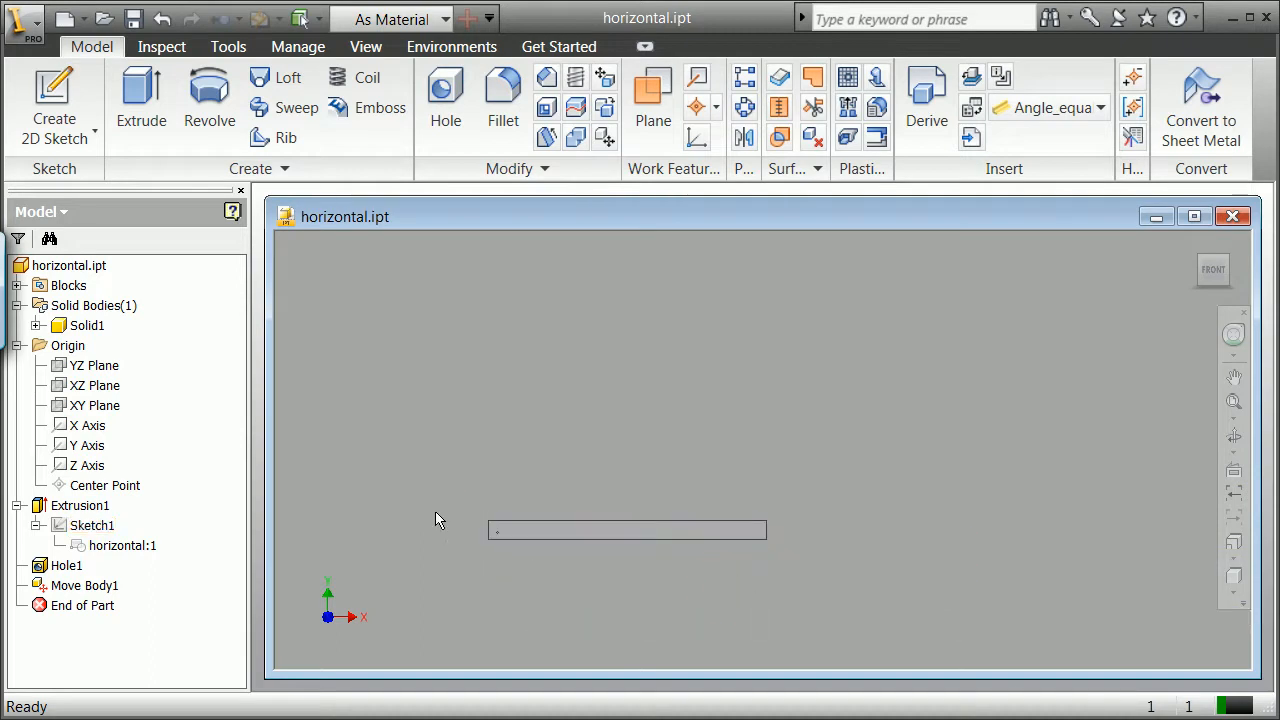
left_click(548, 532)
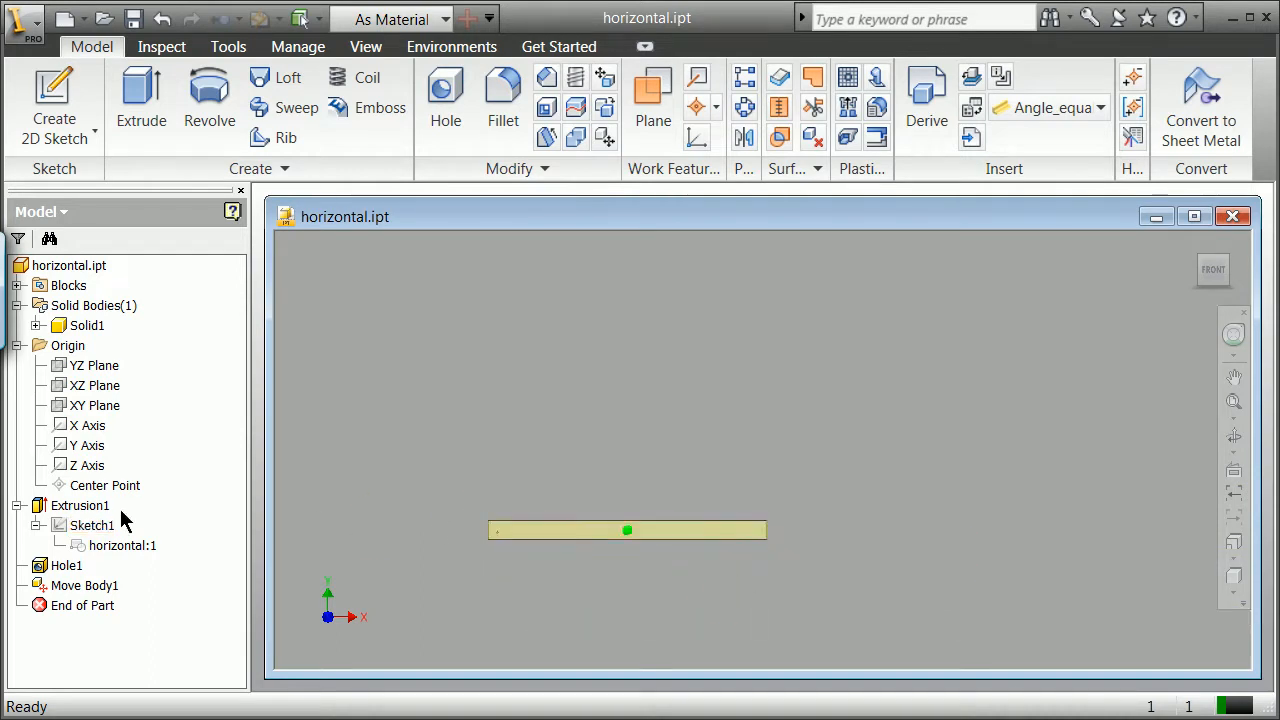
left_click(58, 525)
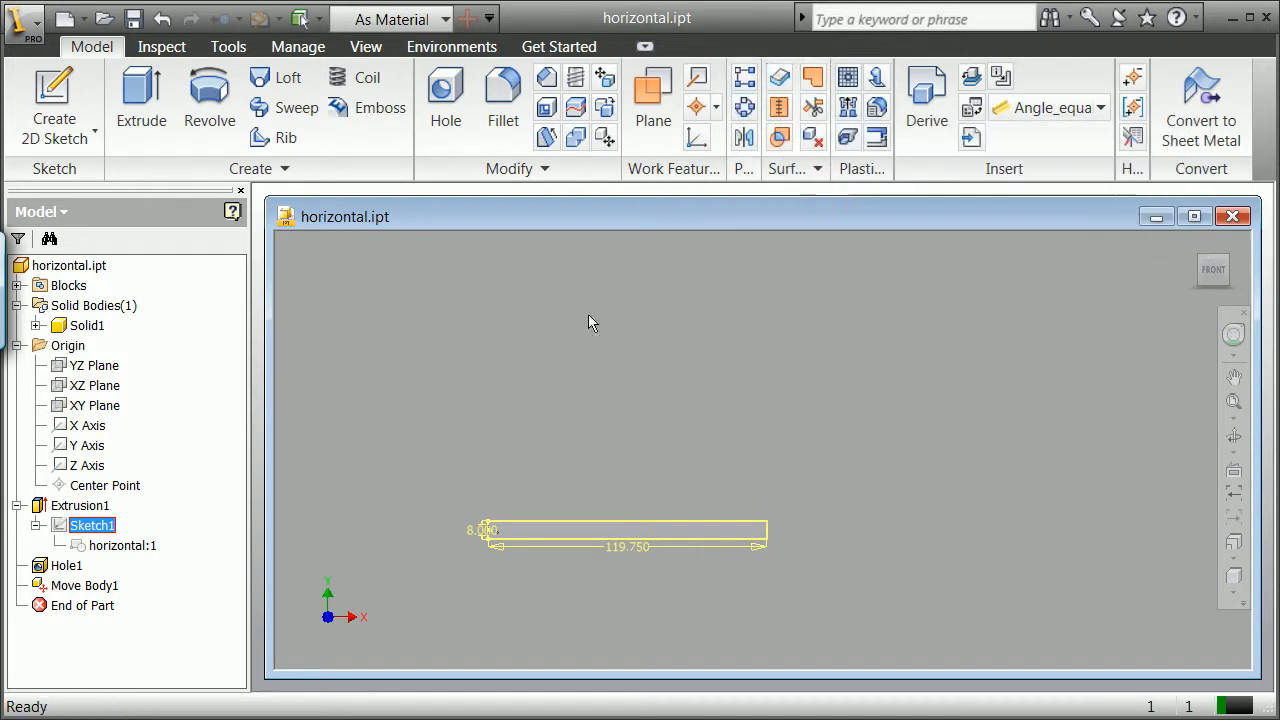
left_click(534, 528)
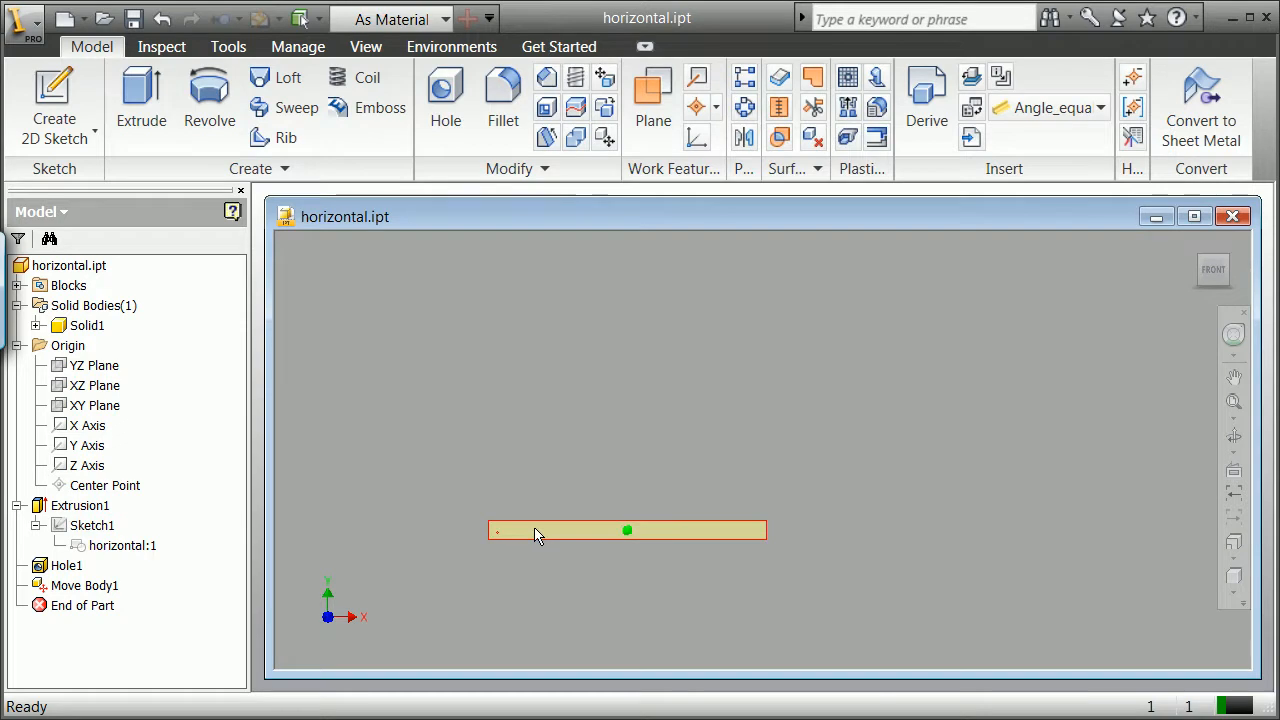
- Edit Sketch1 and rotate the horizontal block by 30 degrees about its upper corner farthest from the origin
double_click(91, 525)
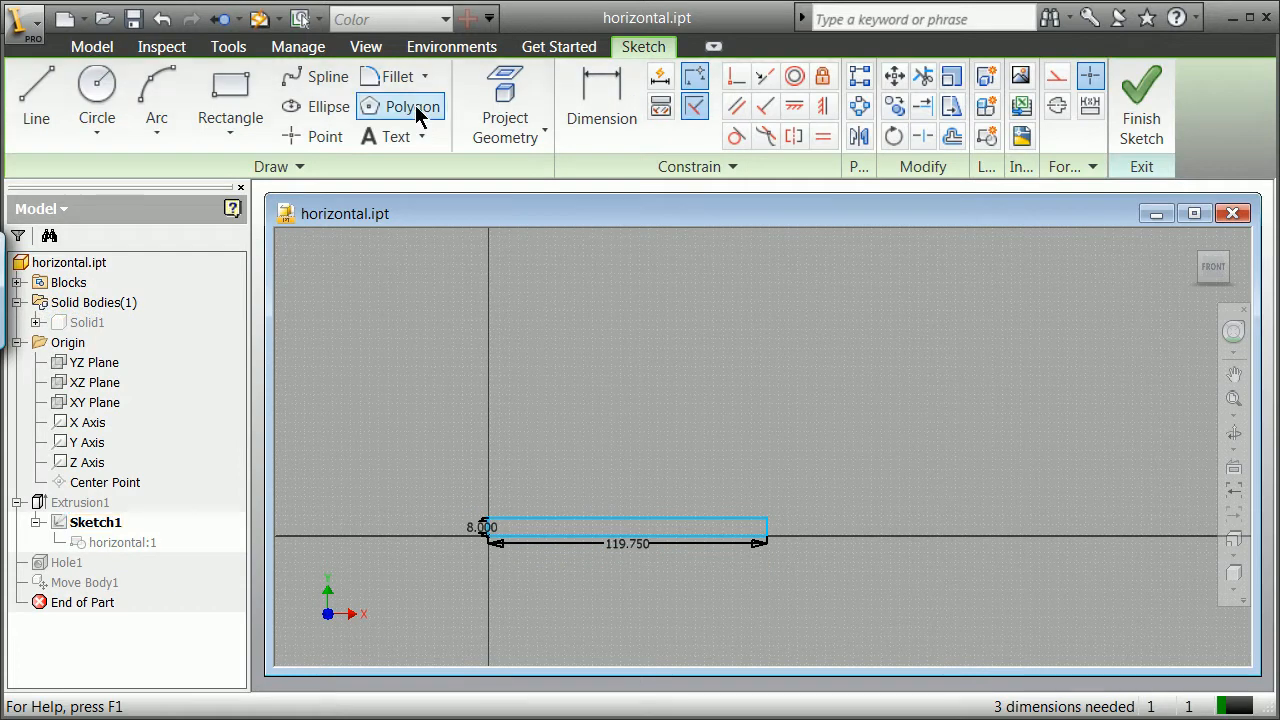
left_click(893, 137)
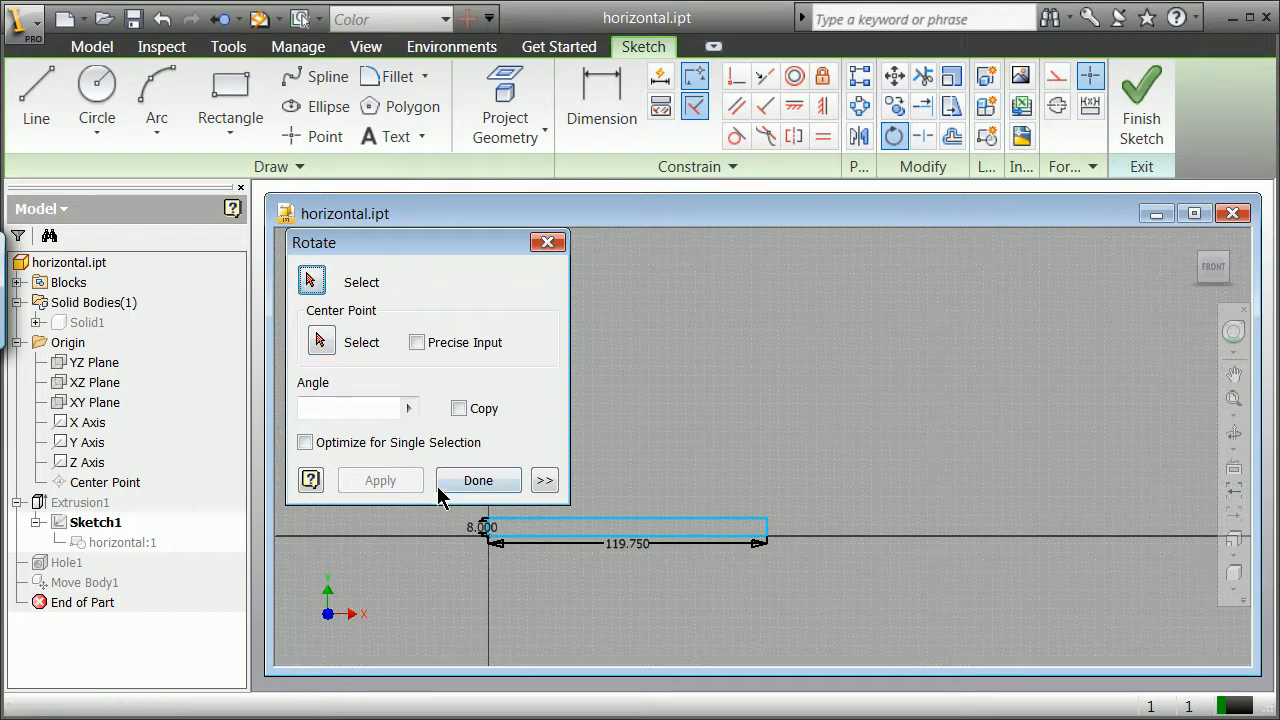
left_click(647, 577)
mouse_move(449, 510)
left_mouse_down()
mouse_move(712, 596)
mouse_move(855, 619)
left_mouse_up()
left_click(323, 343)
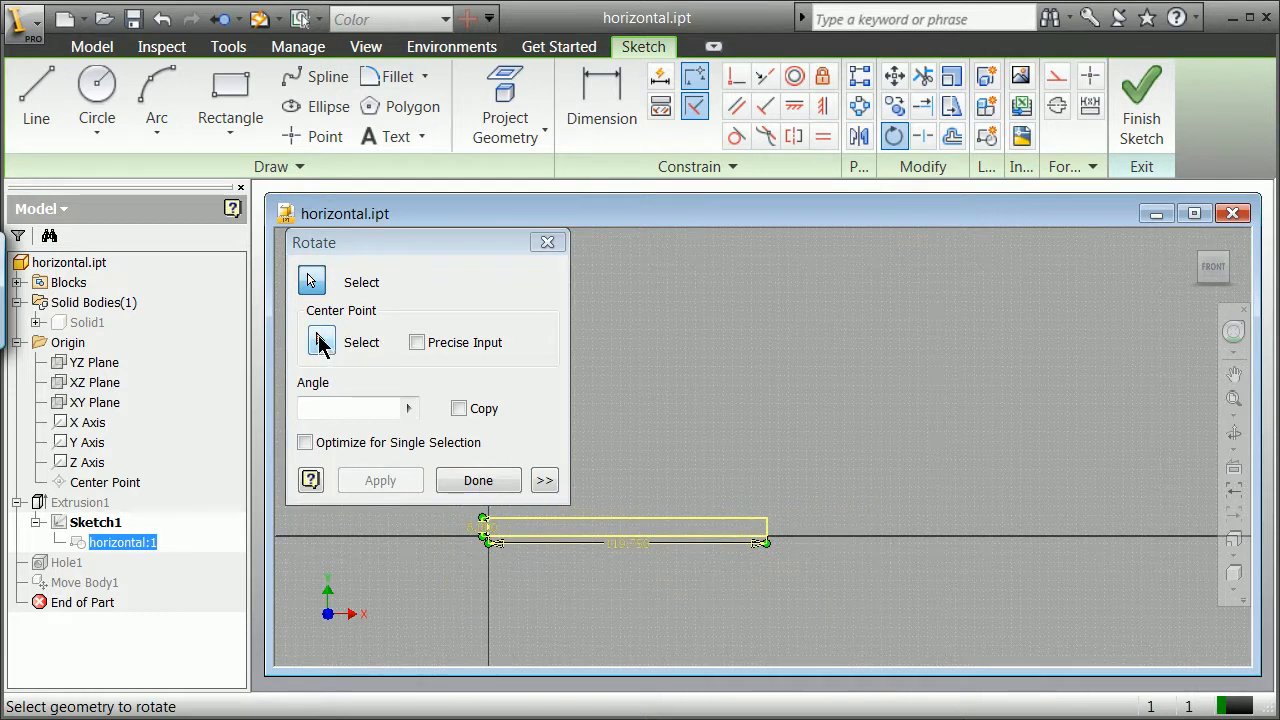
left_click(322, 343)
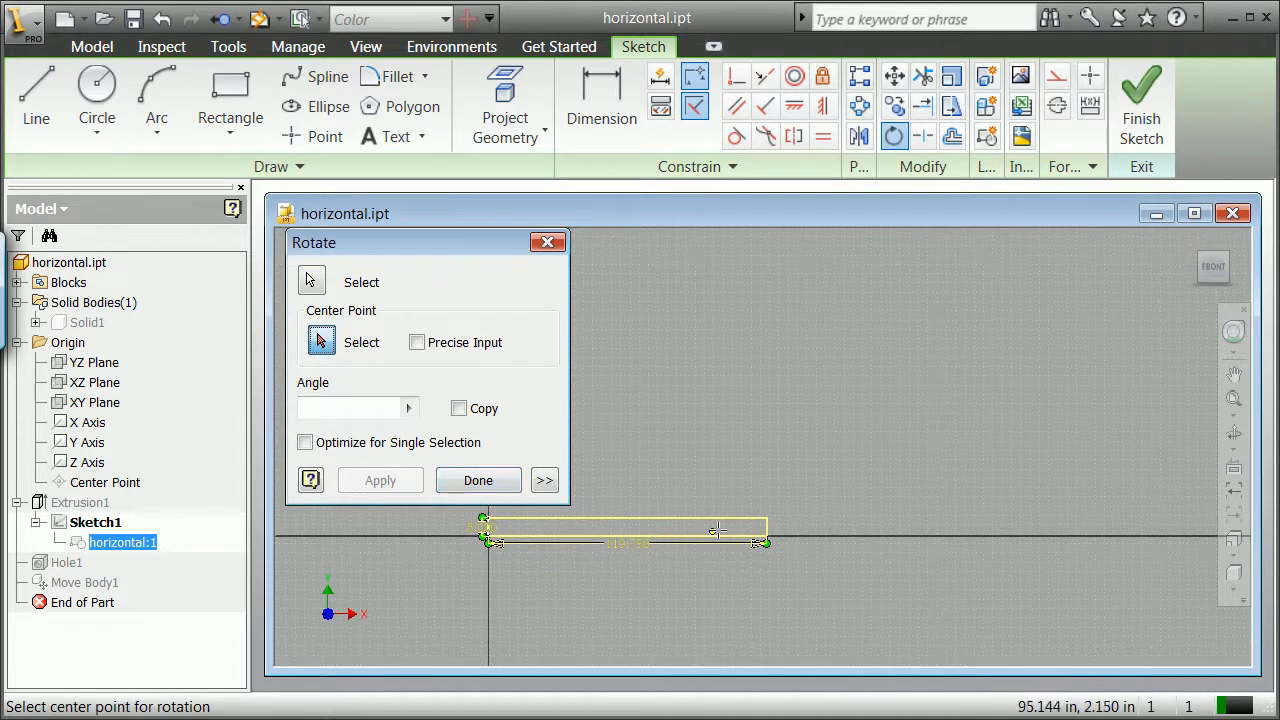
left_click(767, 520)
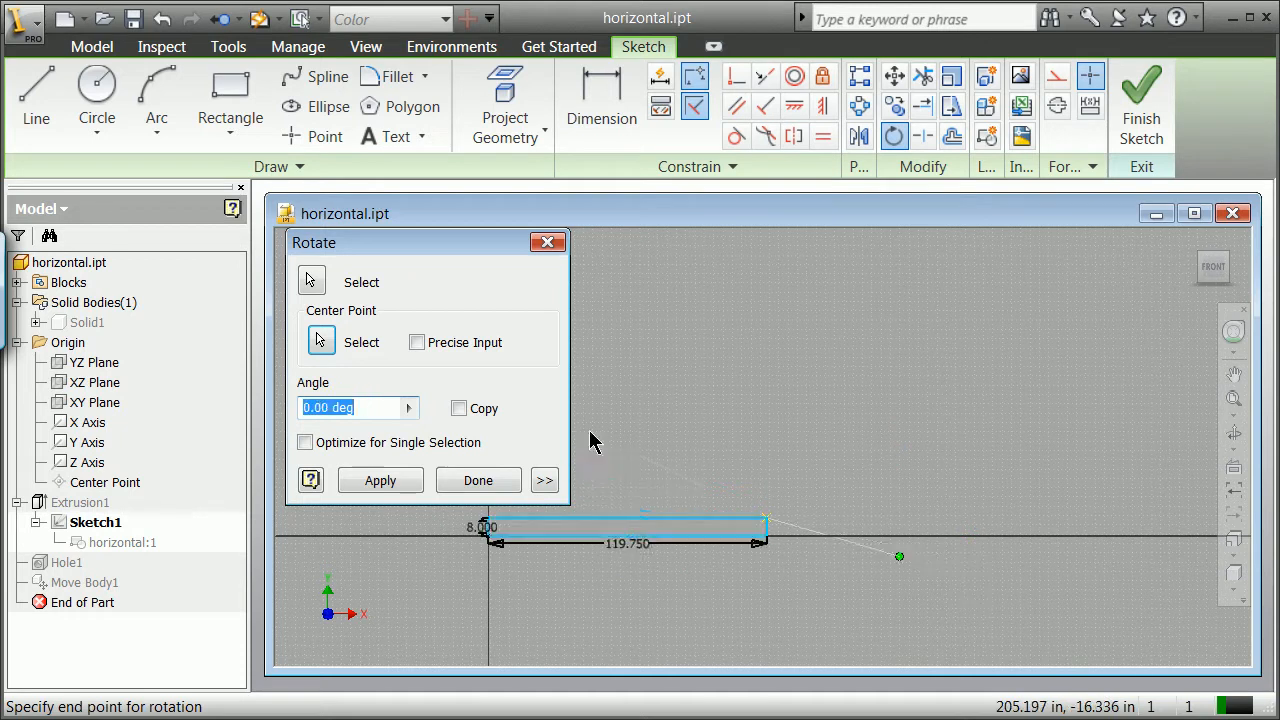
left_click(409, 409)
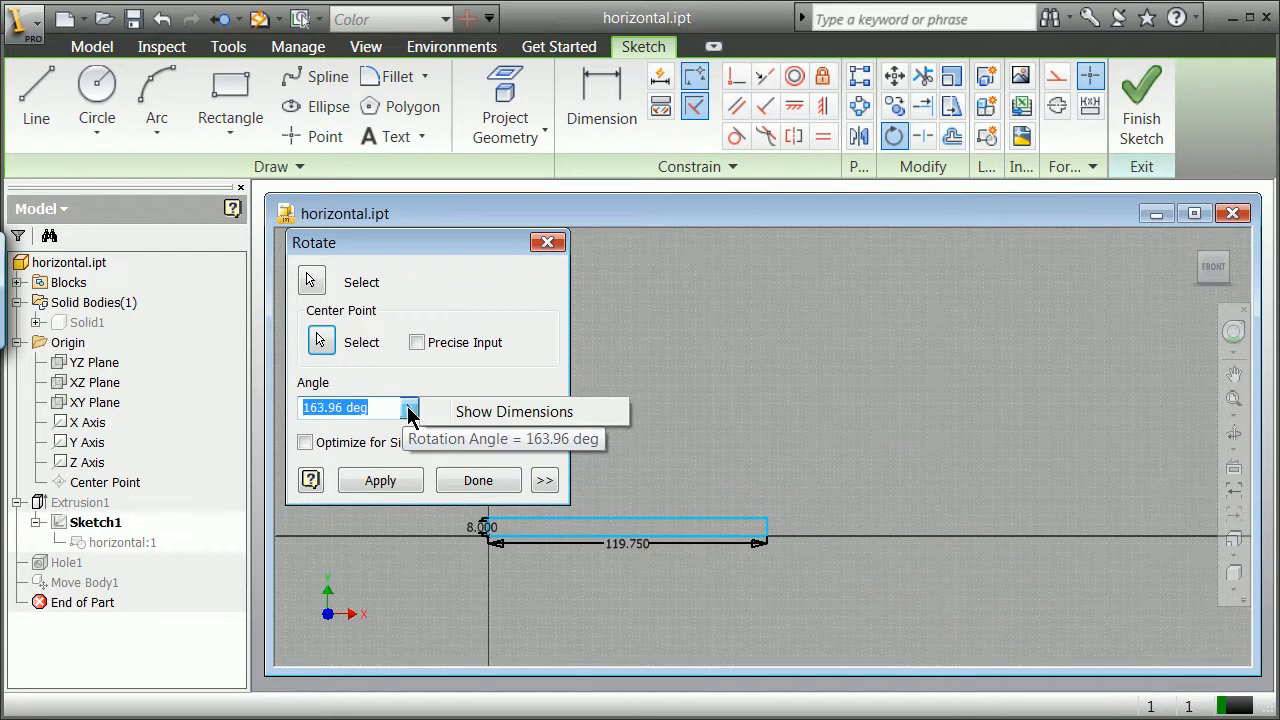
left_click(371, 414)
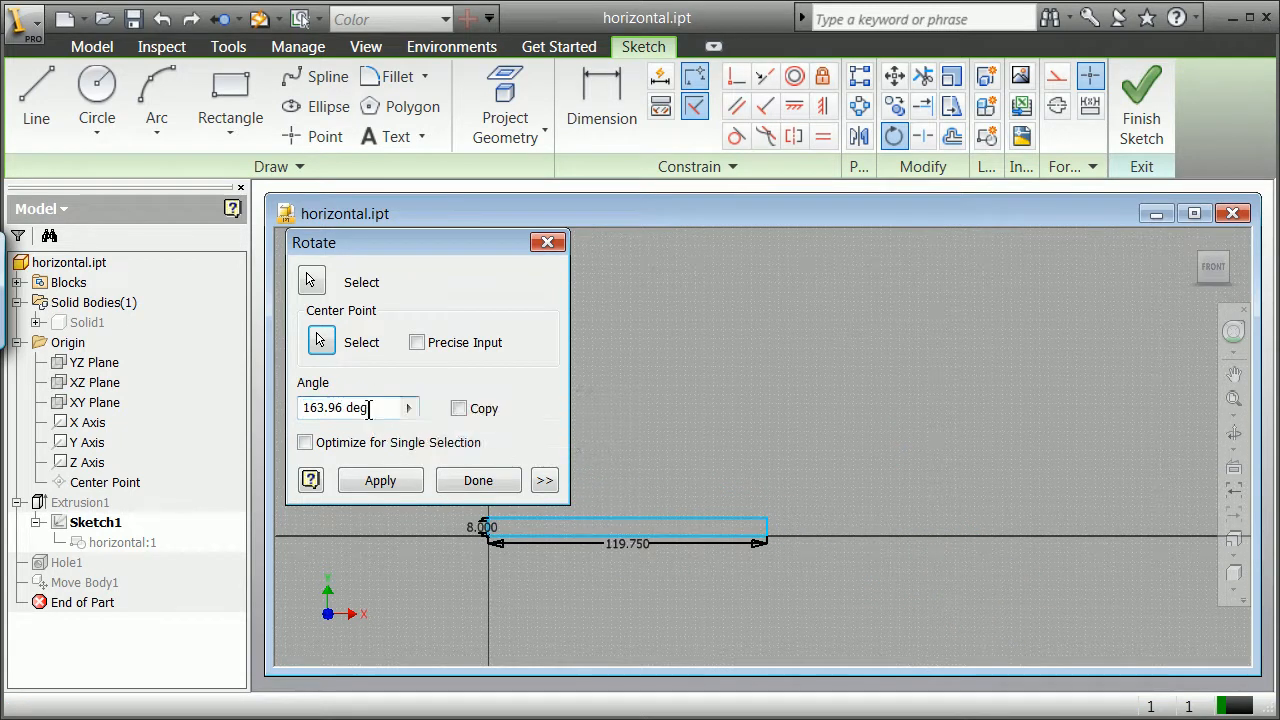
type("30")
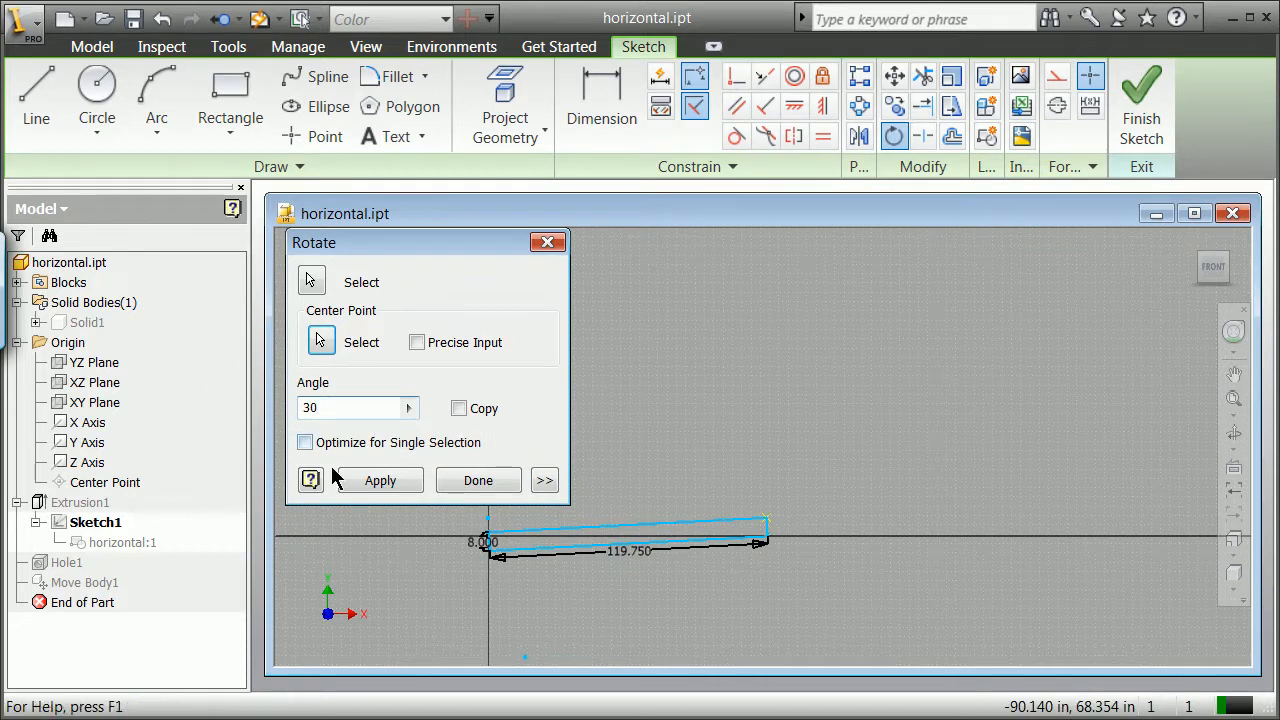
left_click(377, 482)
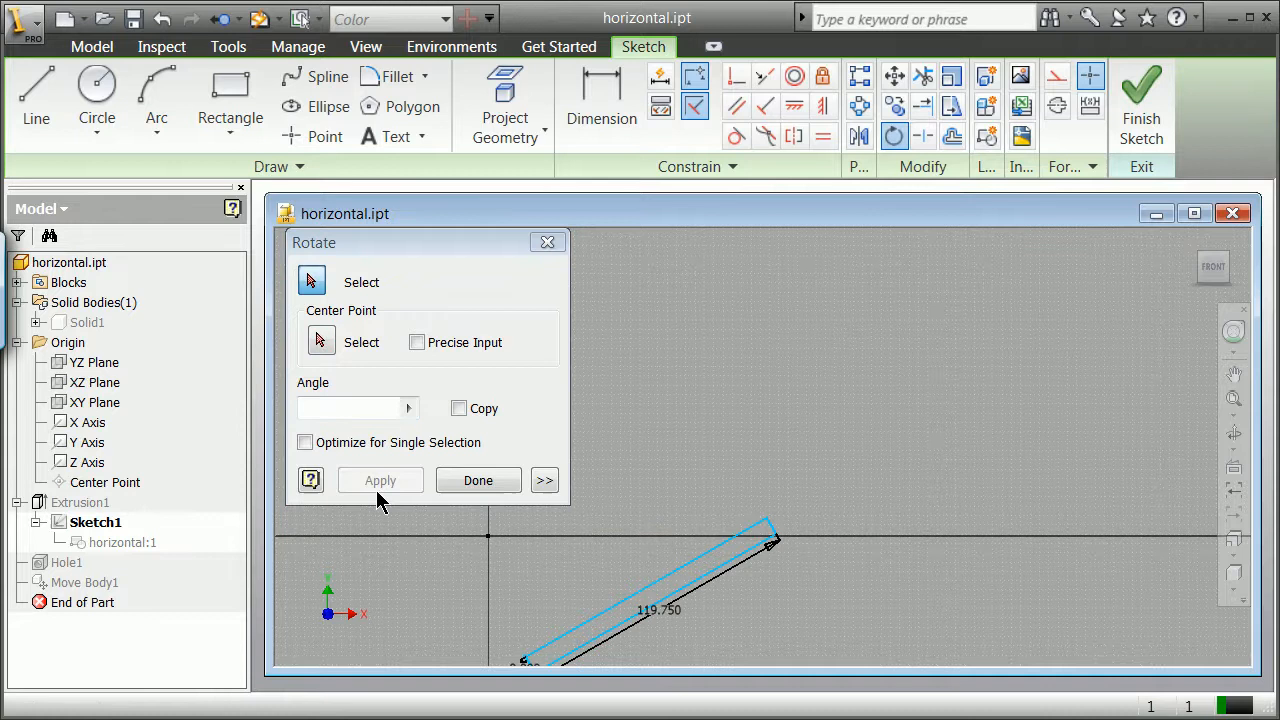
left_click(470, 480)
- Examine the rotated block's outline, dimensions and position relative to the sketch axes
scroll(594, 492, "down", 6)
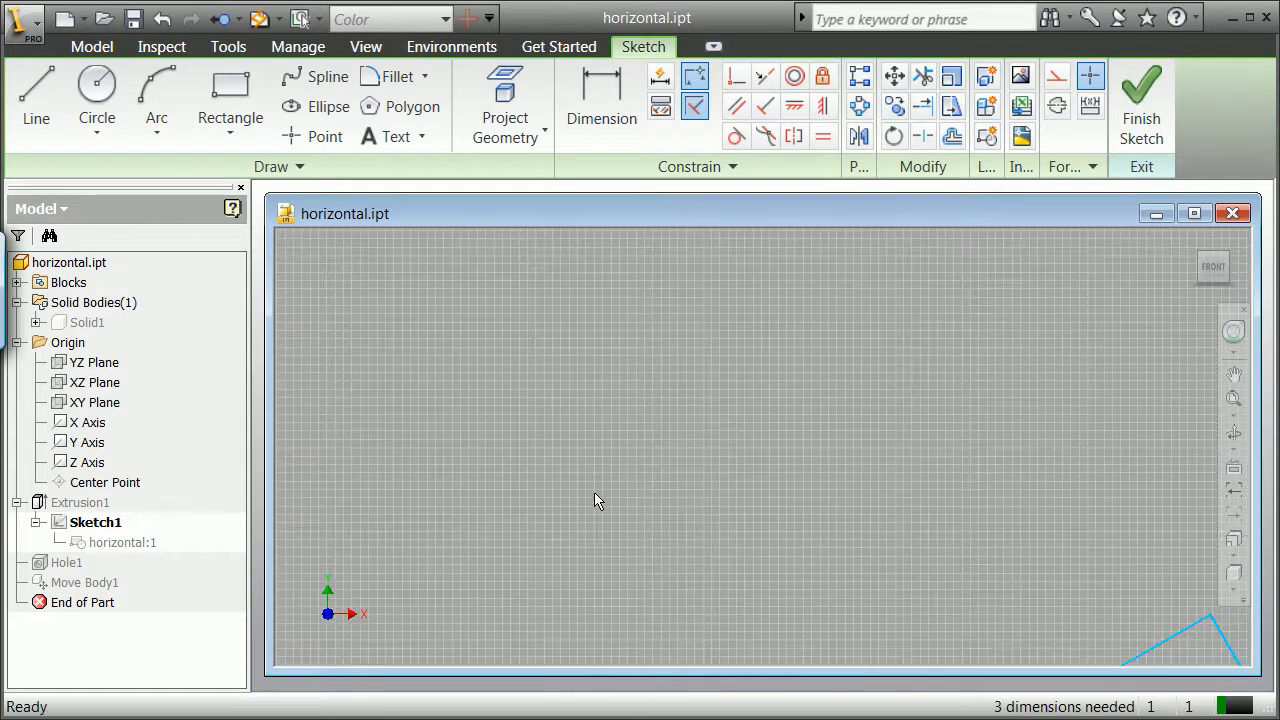
scroll(595, 498, "up", 4)
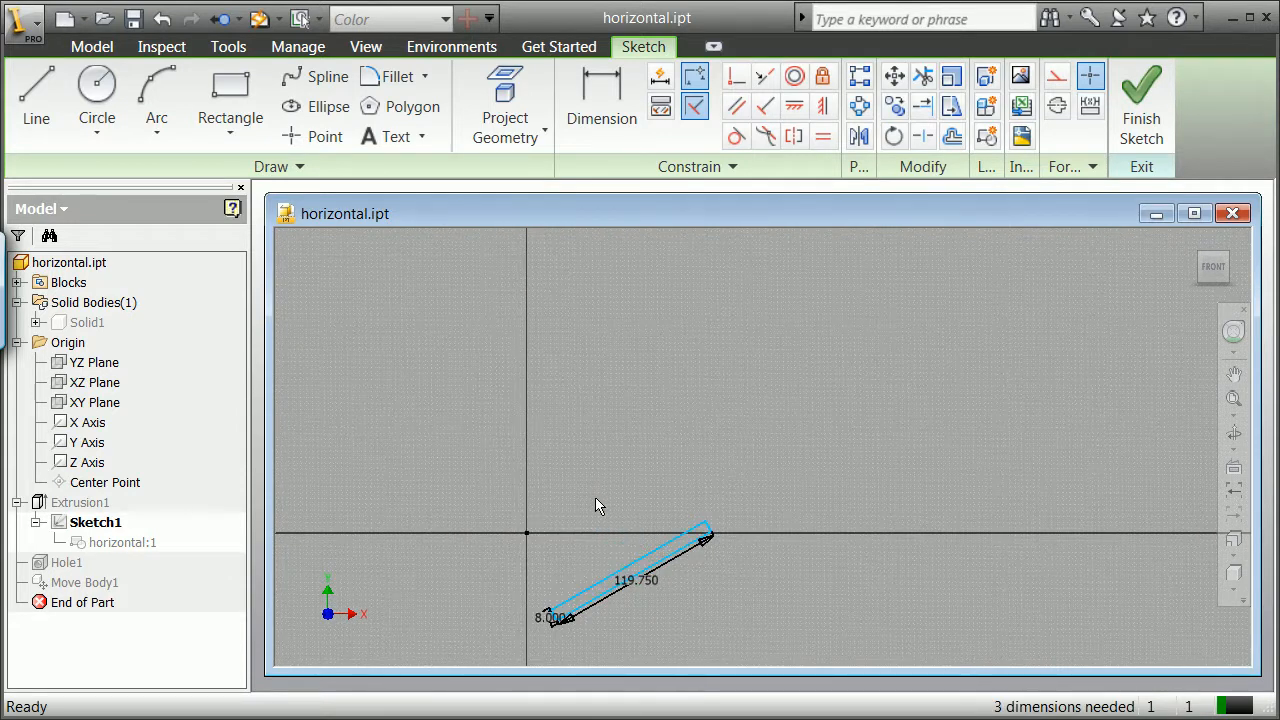
scroll(596, 496, "down", 3)
scroll(596, 496, "up", 4)
scroll(598, 494, "down", 4)
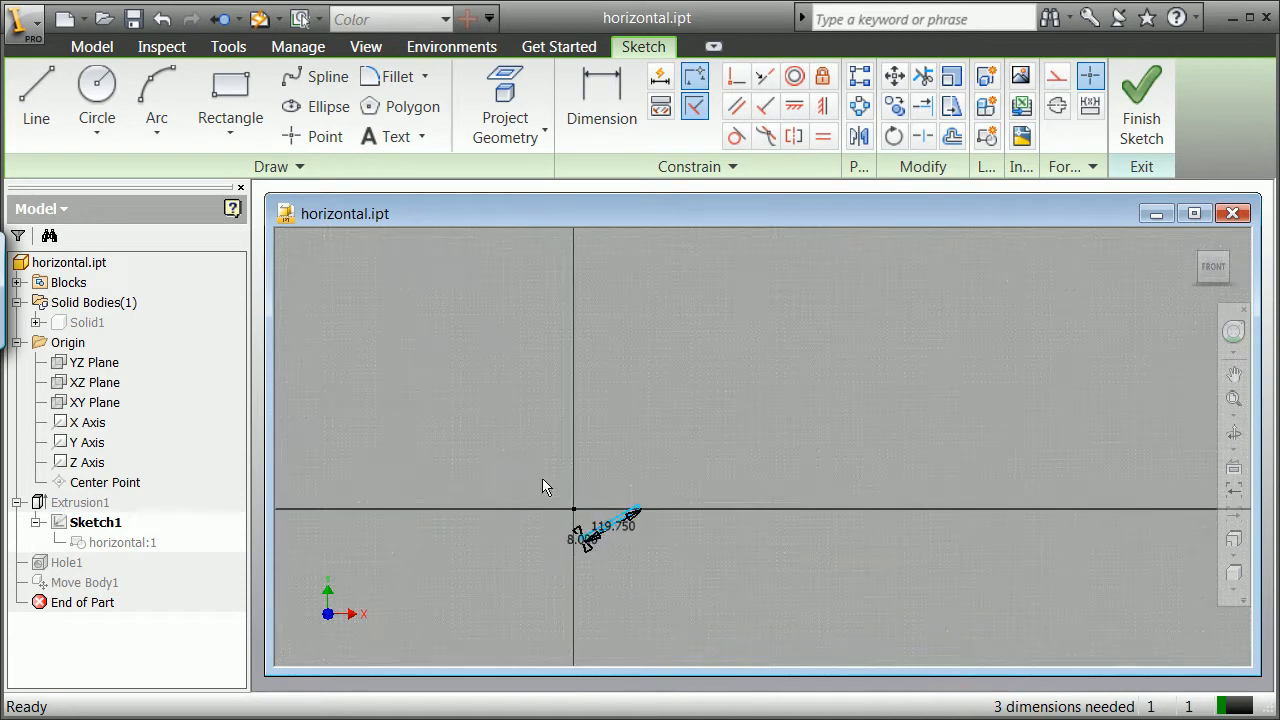
left_click(610, 527)
scroll(605, 538, "up", 6)
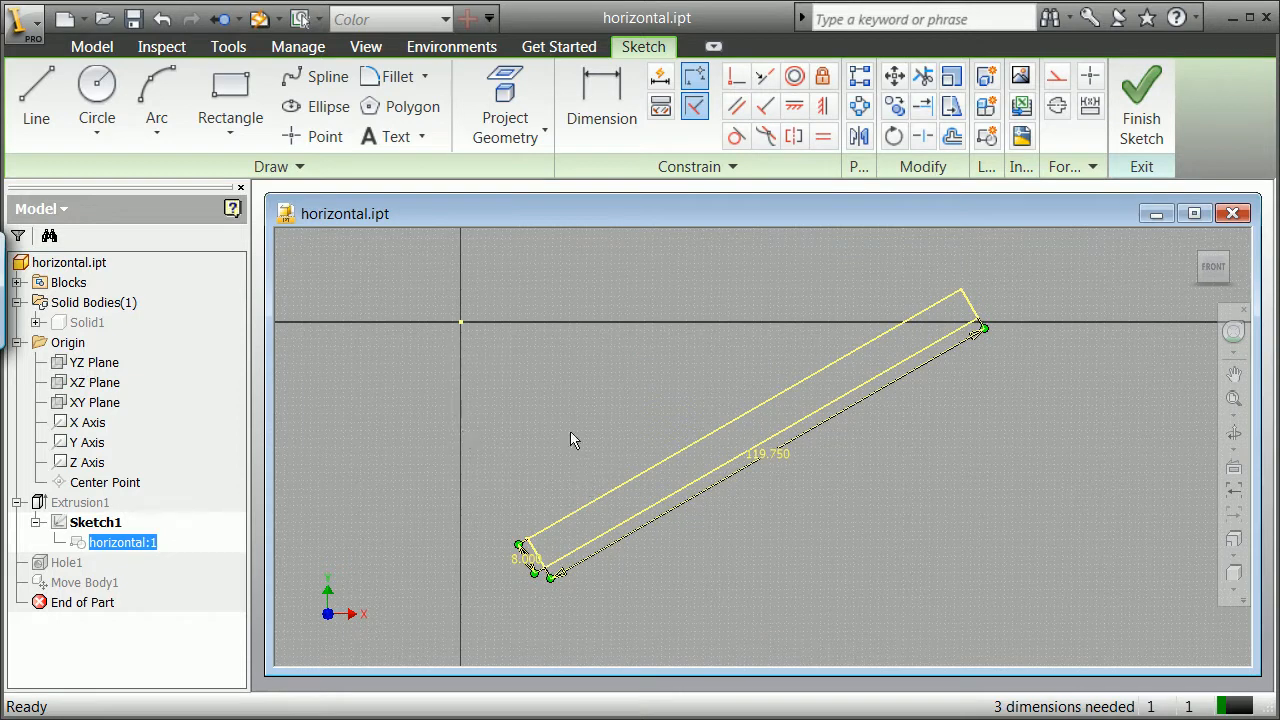
left_click(523, 400)
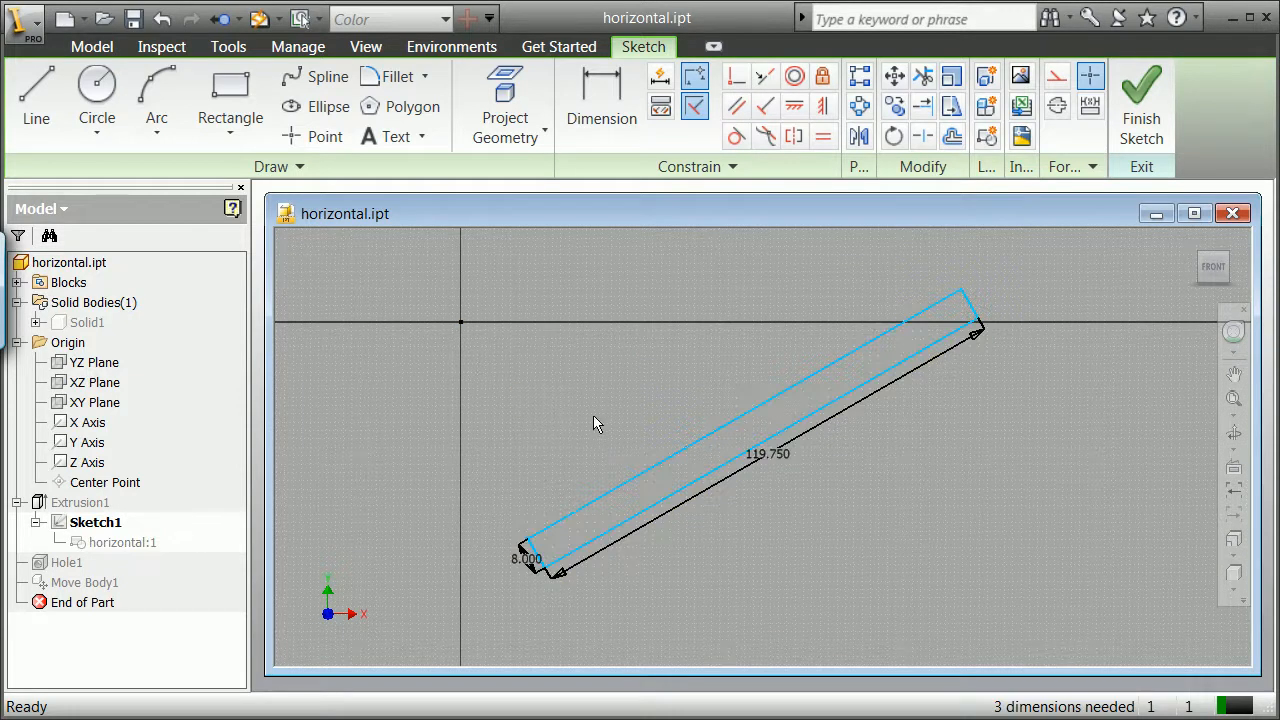
scroll(595, 418, "down", 3)
scroll(589, 421, "up", 4)
left_click(608, 517)
scroll(458, 424, "down", 2)
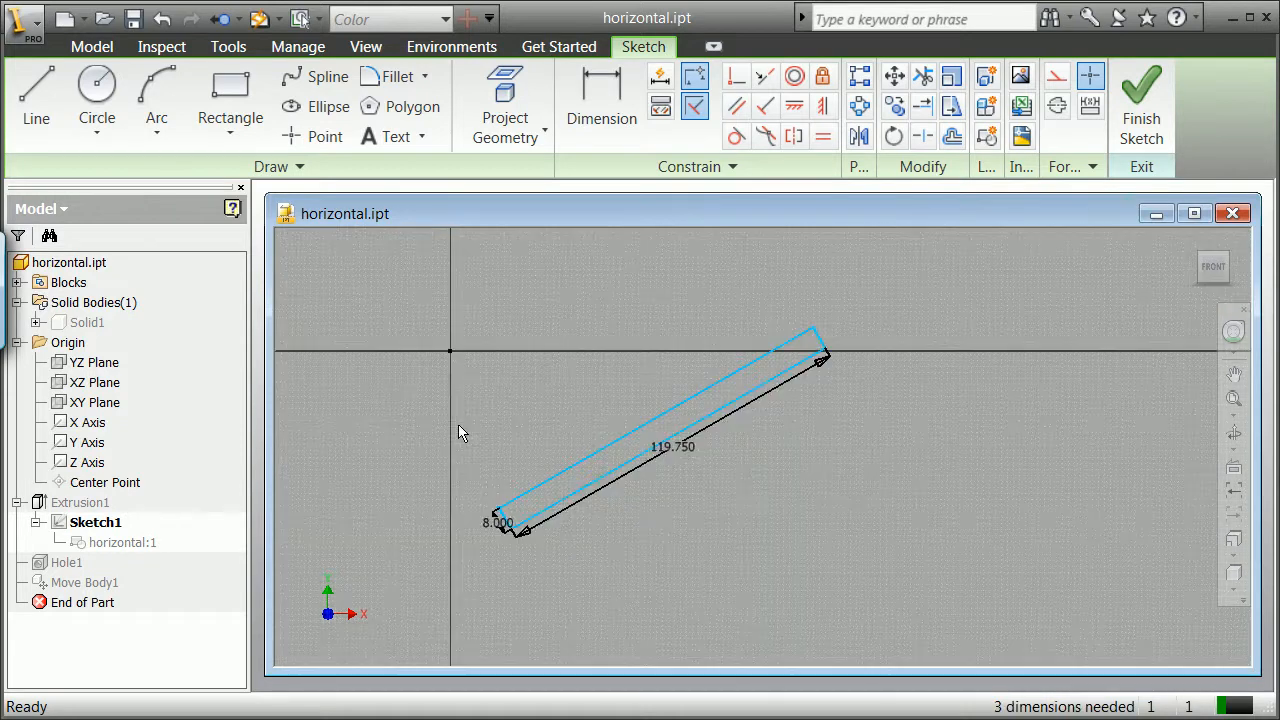
scroll(458, 432, "down", 2)
- Try to rotate the block again freehand about its lower corner farthest from the origin
mouse_move(379, 302)
left_mouse_down()
mouse_move(515, 426)
mouse_move(784, 570)
left_mouse_up()
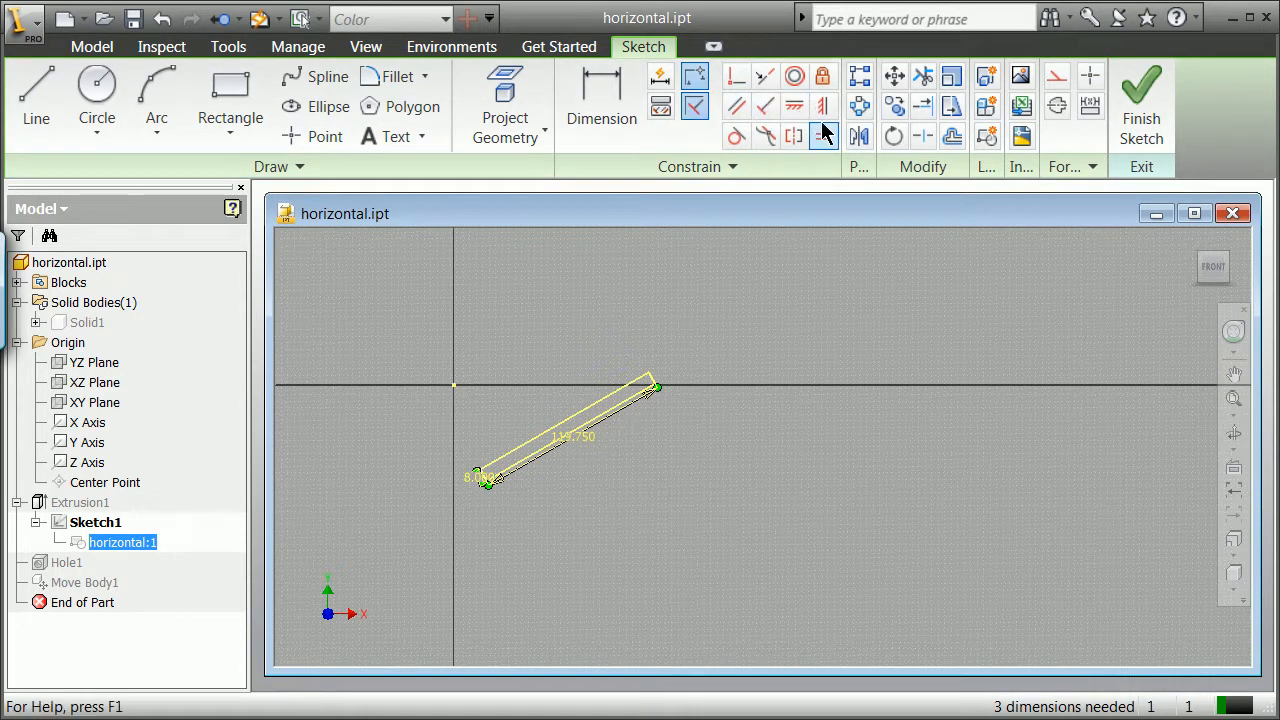
left_click(894, 136)
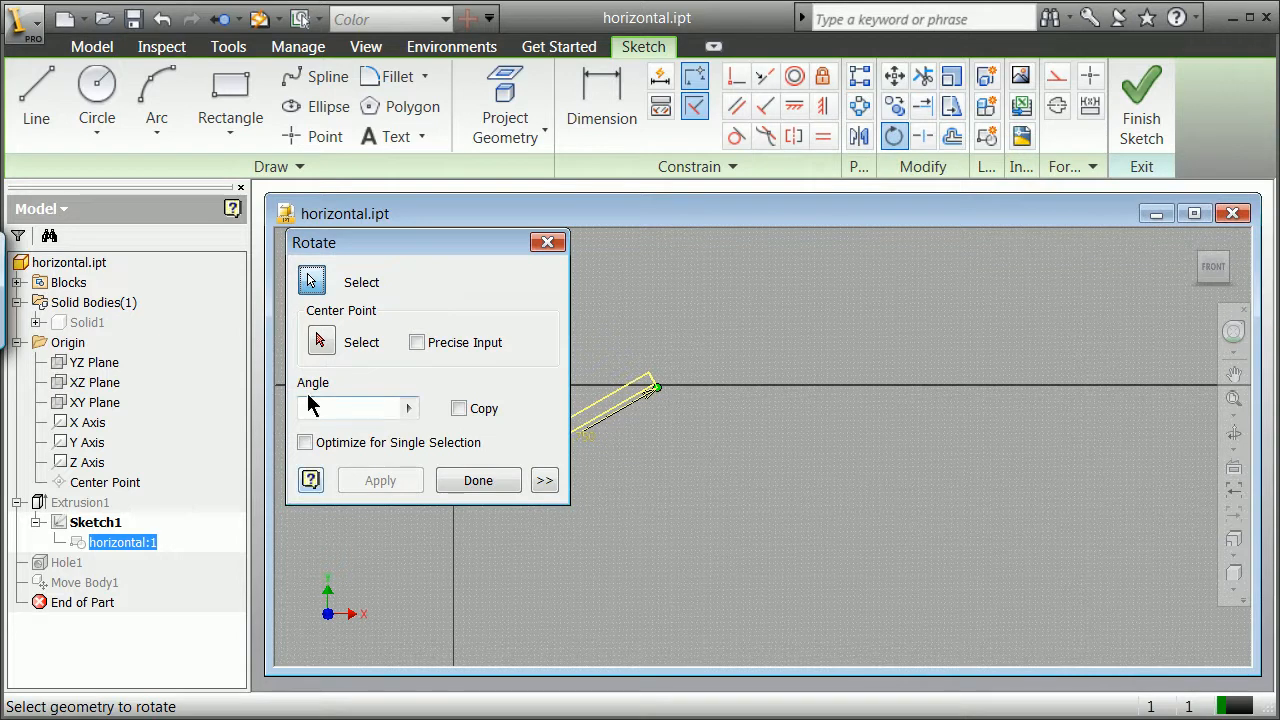
left_click(320, 343)
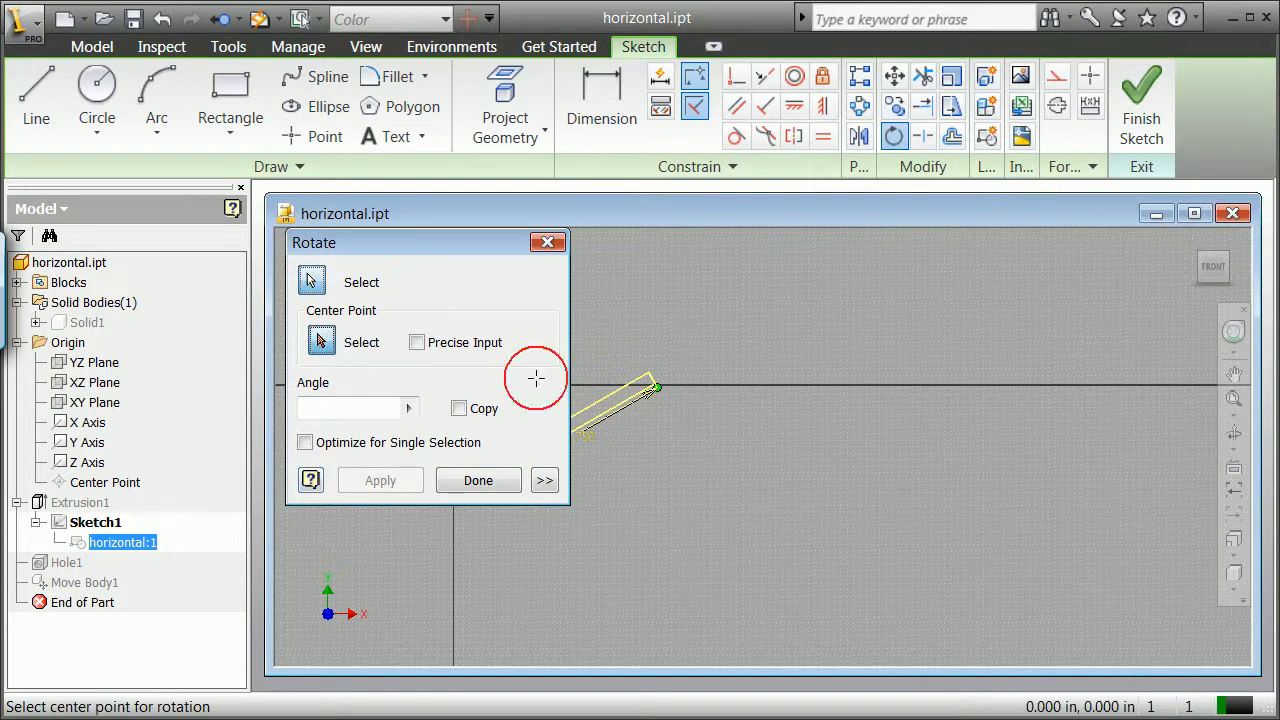
scroll(655, 388, "up", 3)
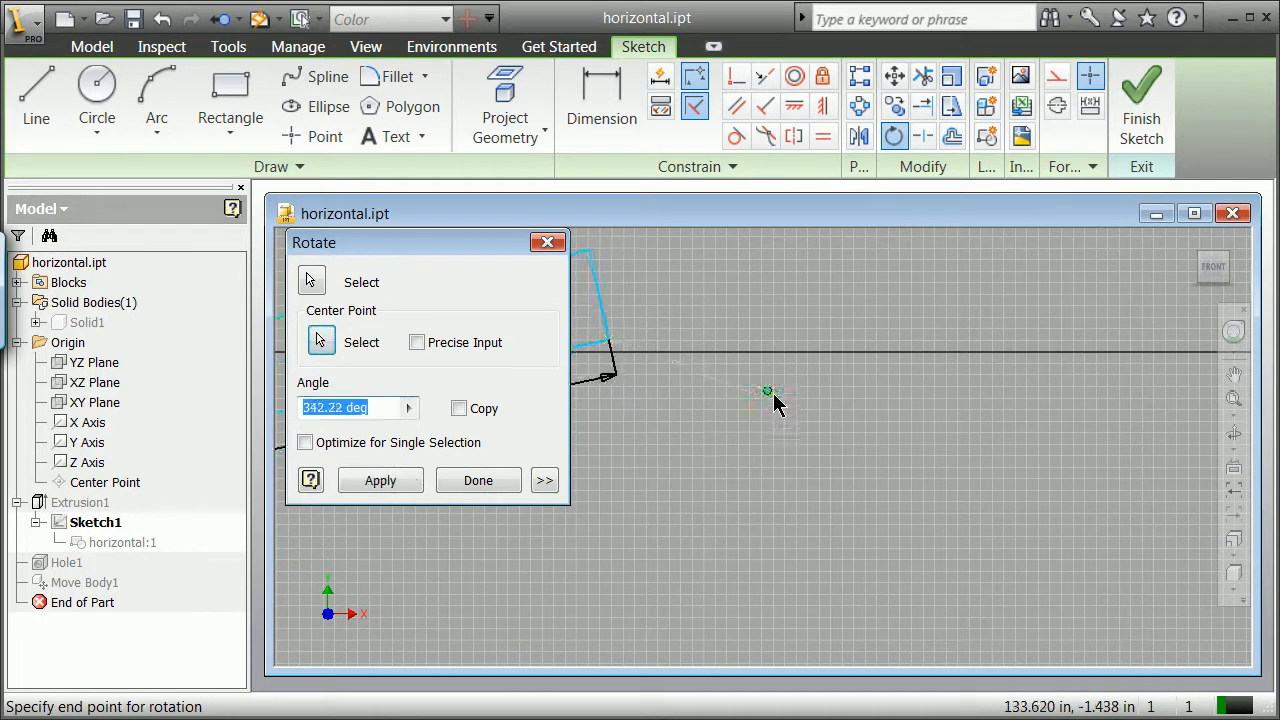
left_click(864, 482)
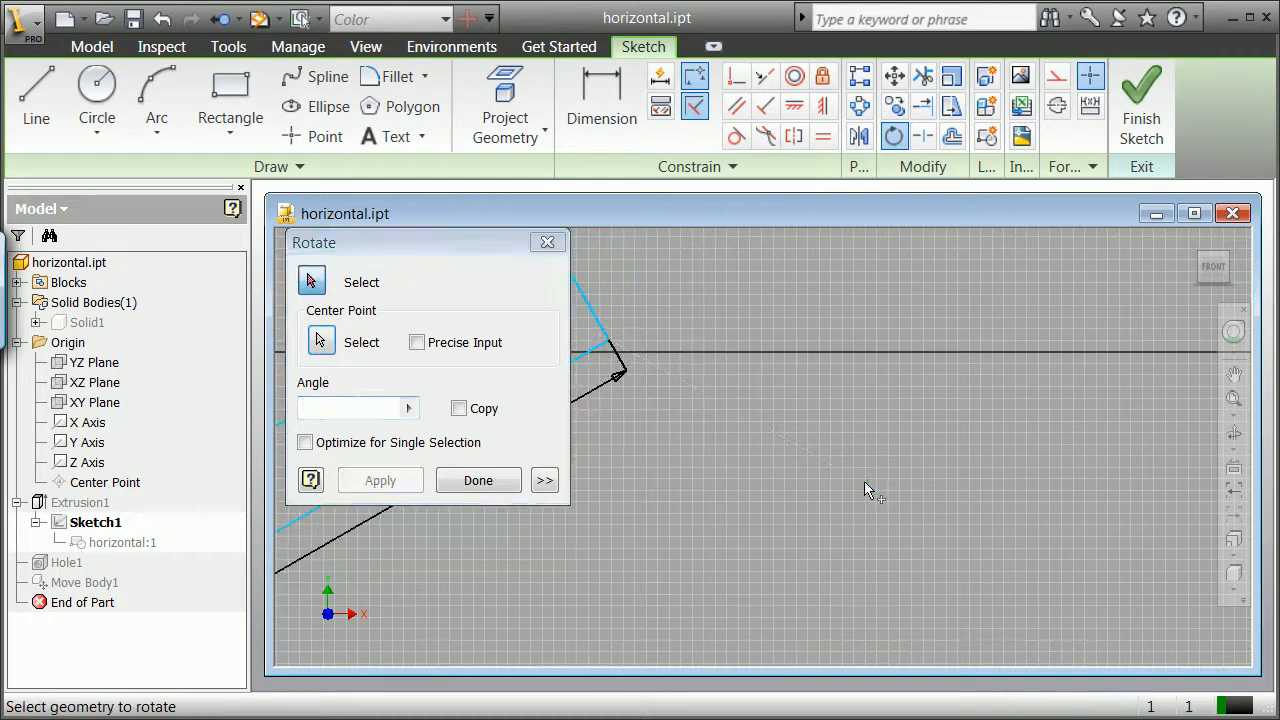
left_click(481, 485)
- Inspect both ends of the rotated block and finish editing Sketch1
scroll(480, 451, "up", 5)
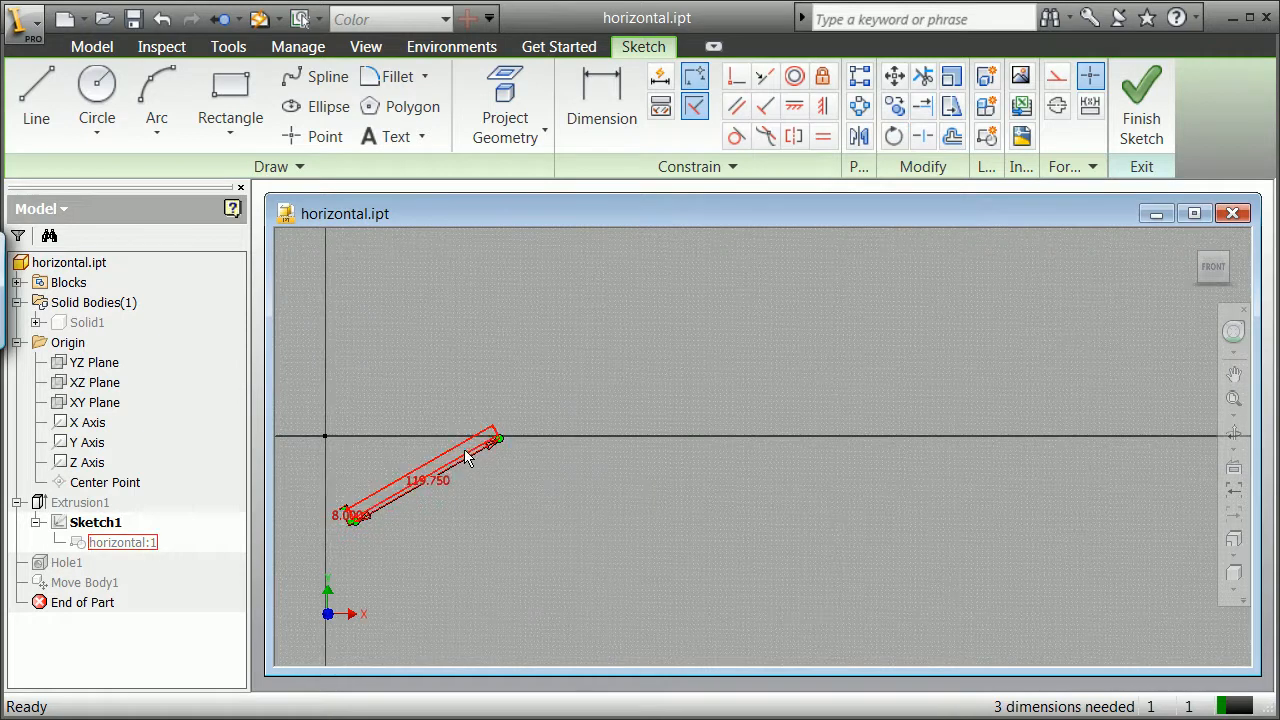
scroll(360, 530, "down", 5)
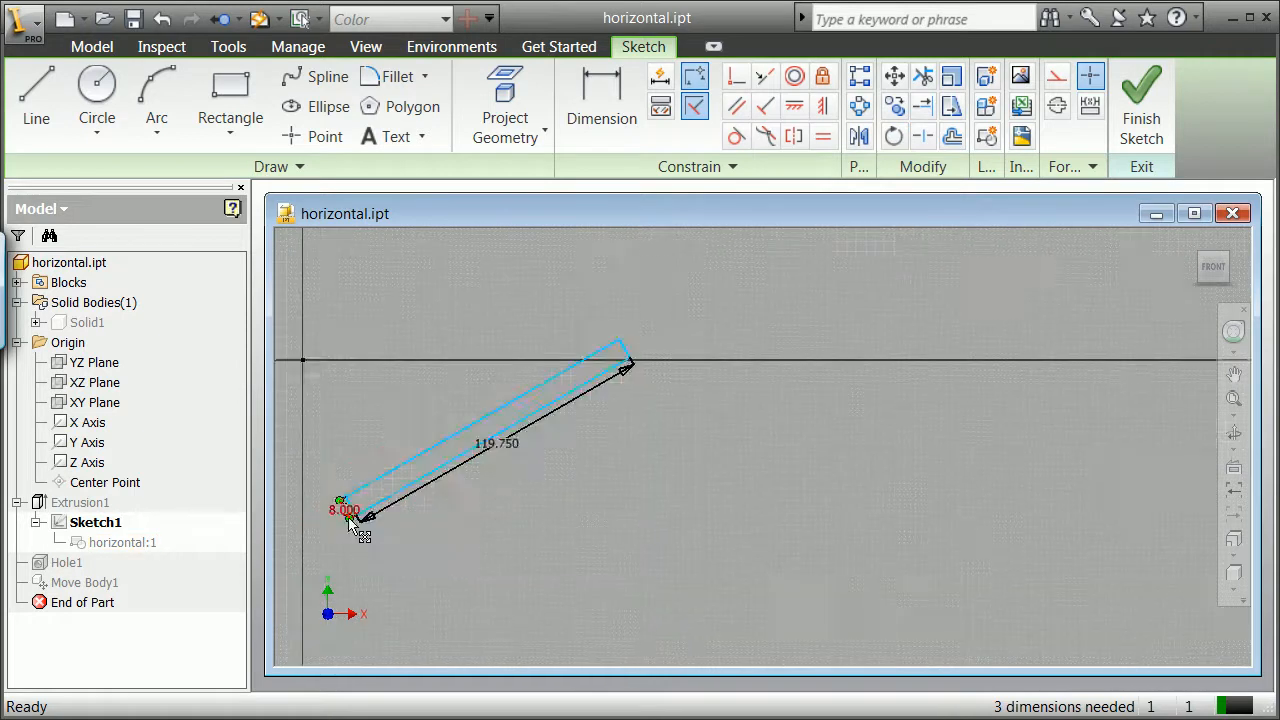
scroll(377, 462, "up", 6)
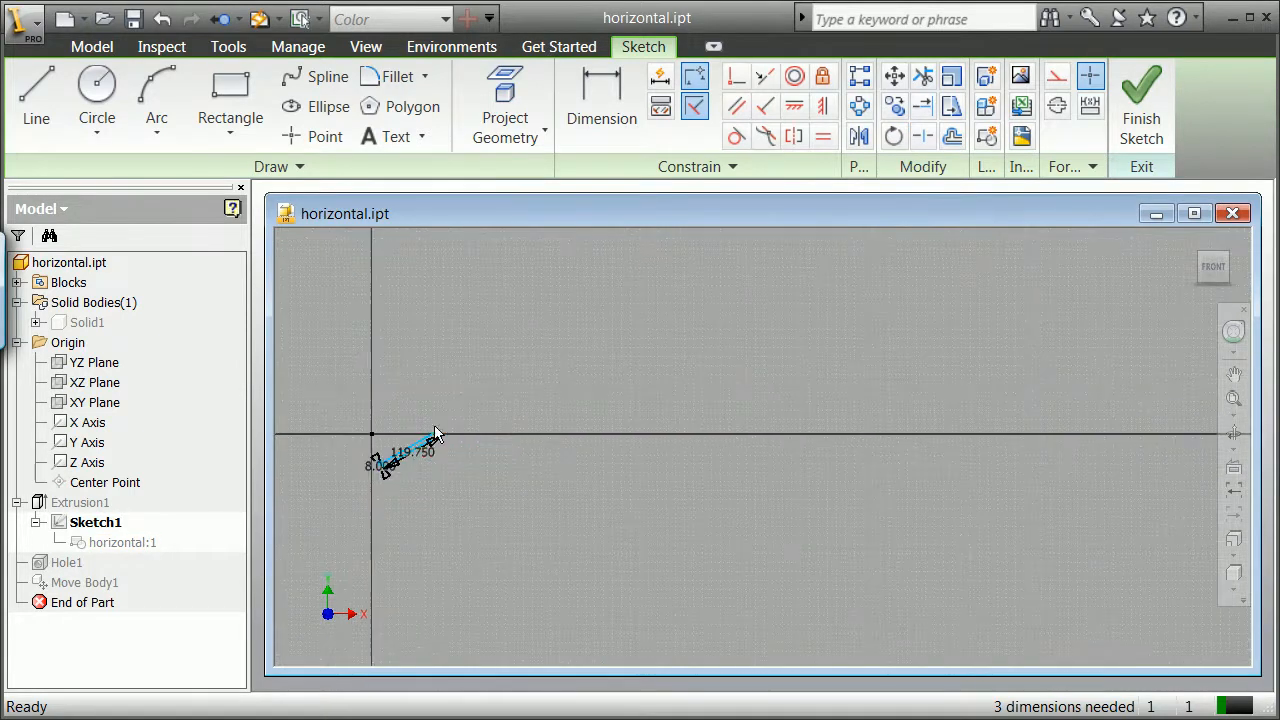
scroll(394, 478, "down", 6)
right_click(331, 396)
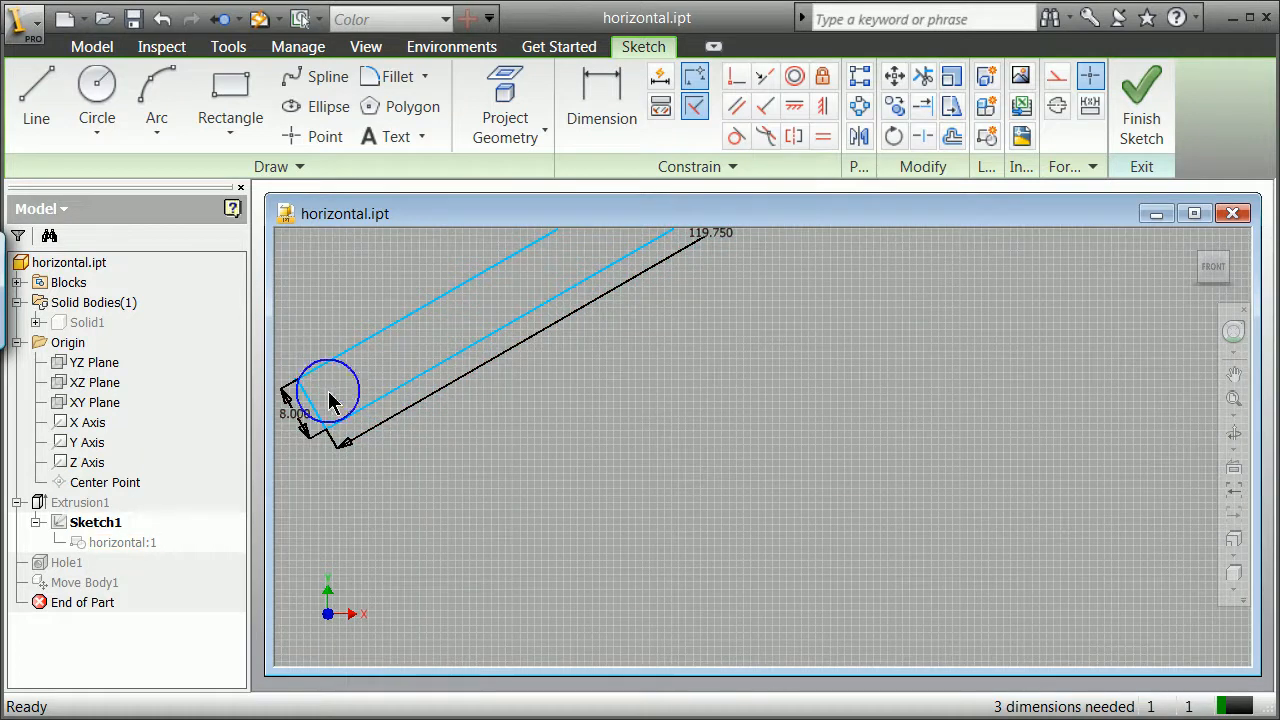
left_click(384, 447)
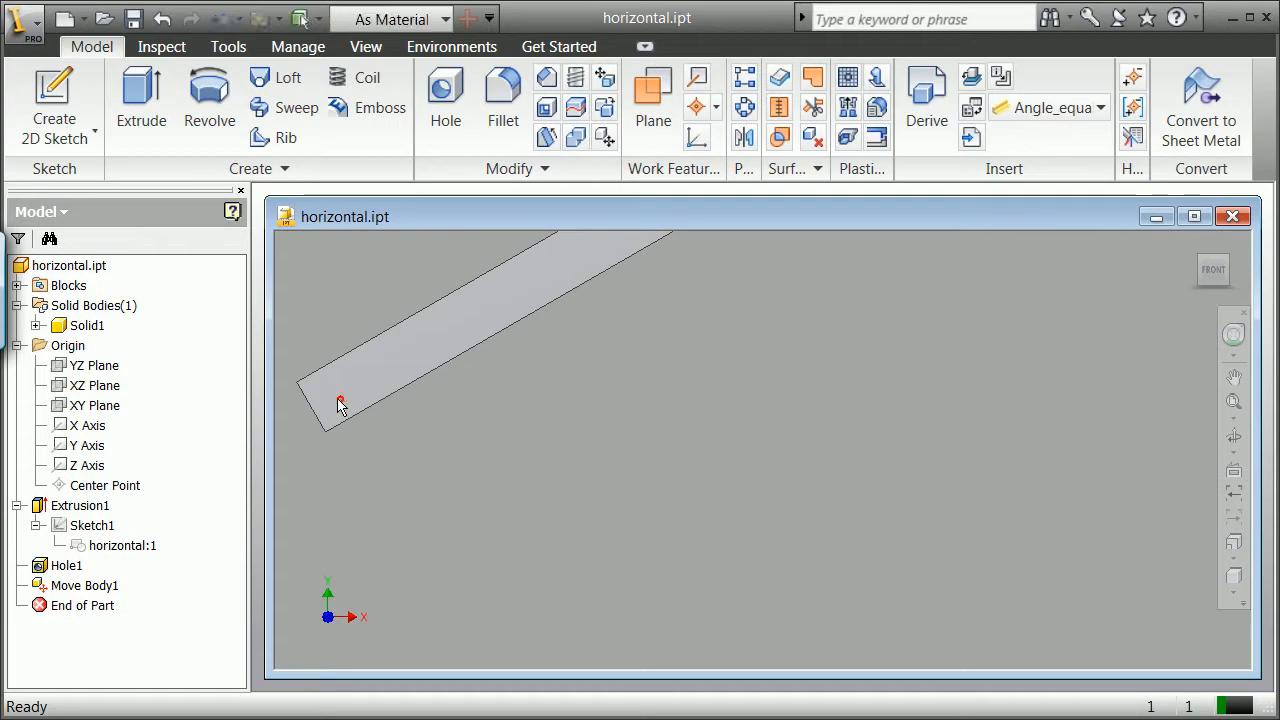
- Create a work axis through the centre of the hole at the bar's lower end
scroll(340, 405, "down", 5)
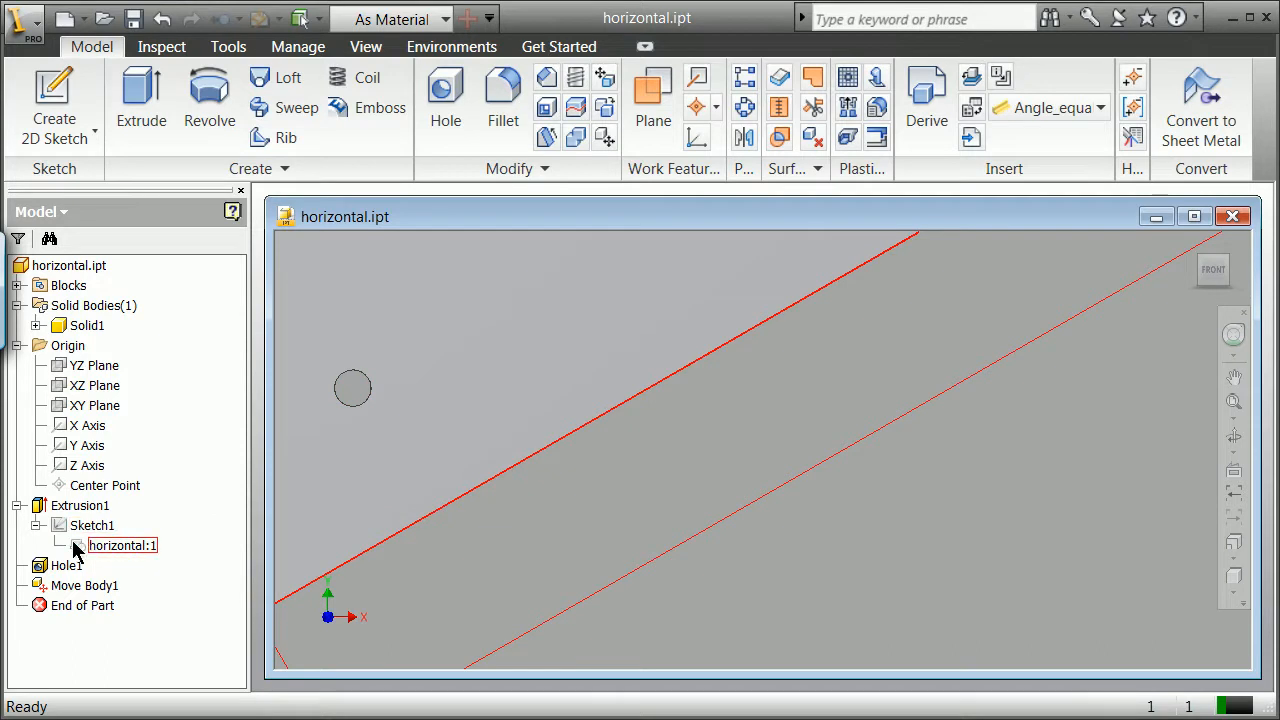
left_click(653, 100)
key("Escape")
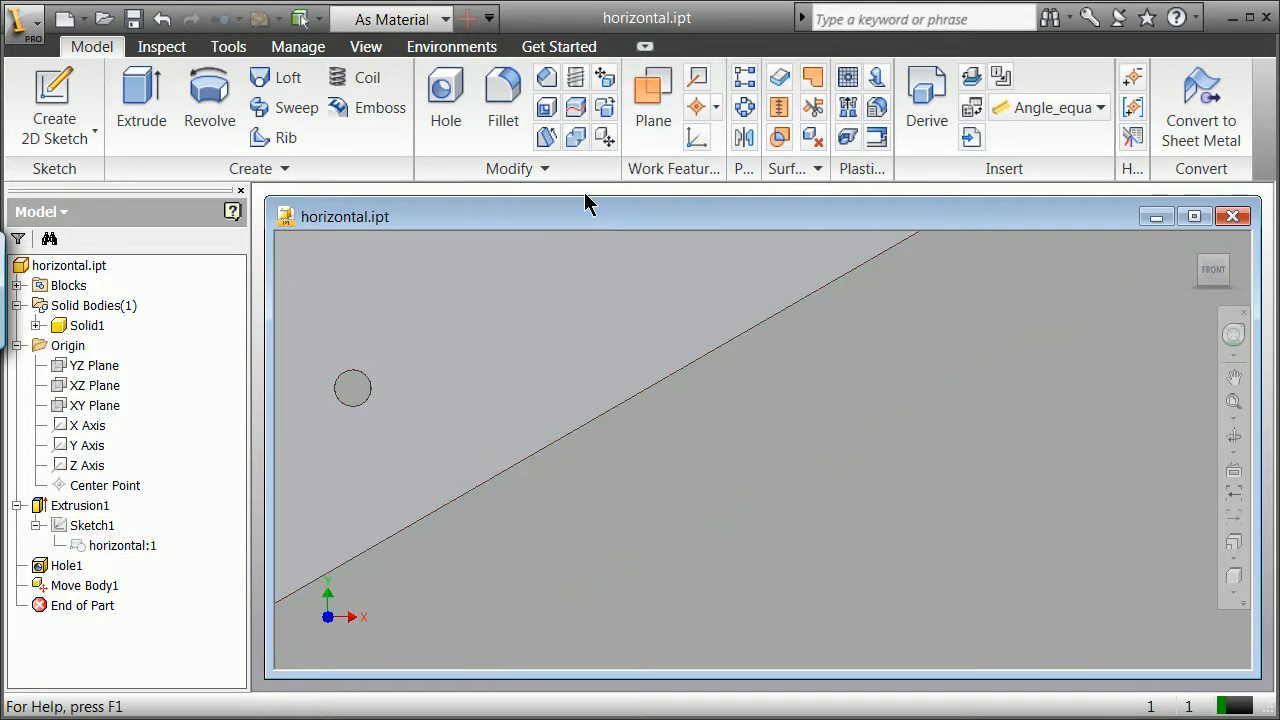
left_click(697, 80)
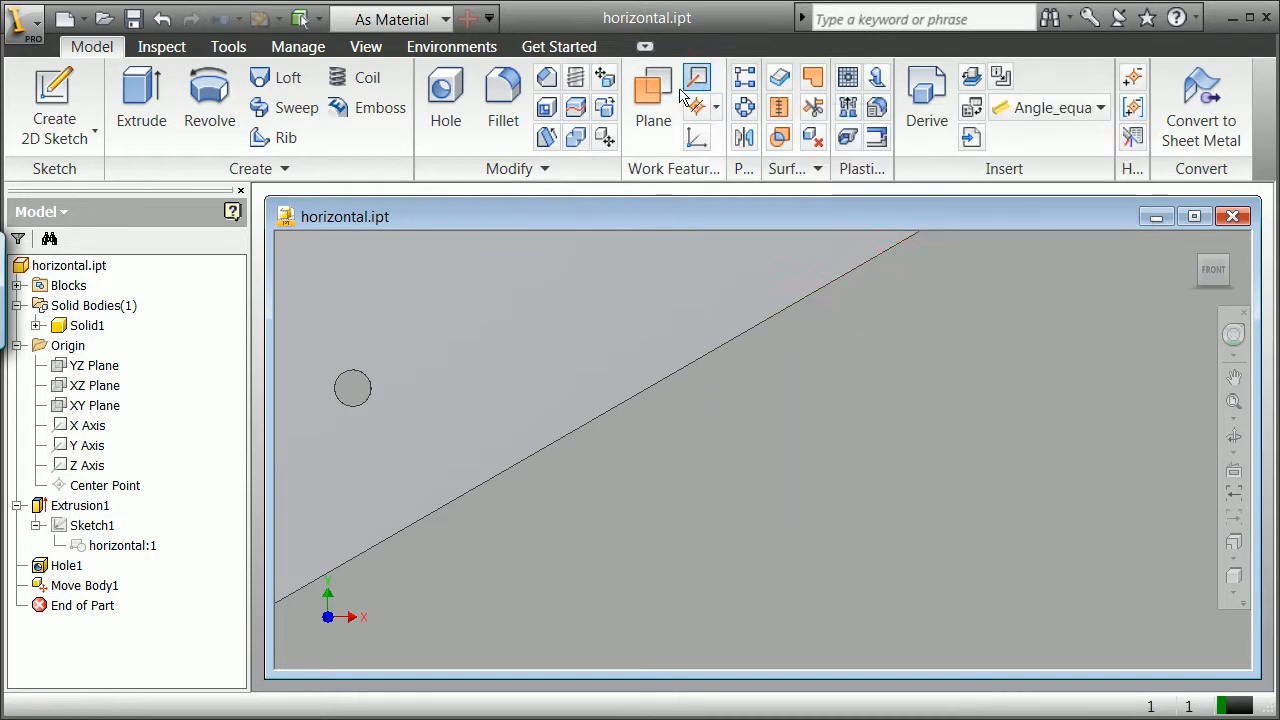
left_click(372, 392)
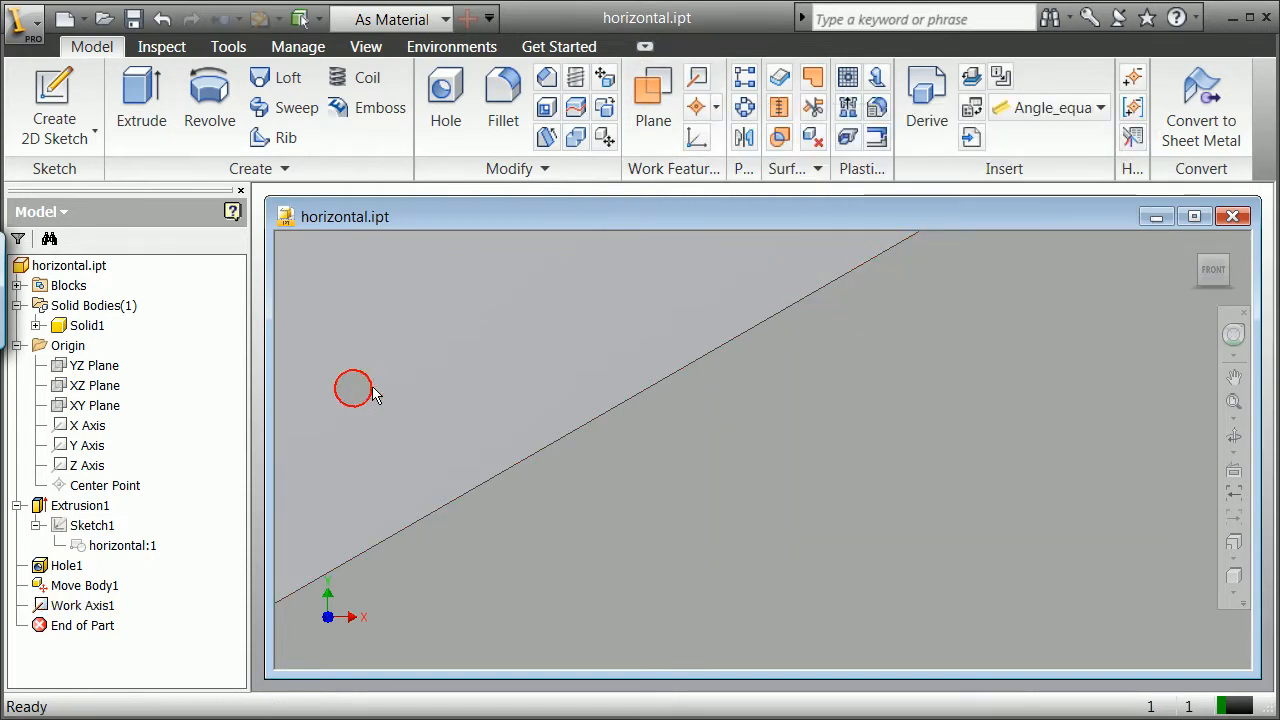
- Collapse Extrusion1 in the model tree and turn off the visibility of Work Axis1
left_click(46, 568)
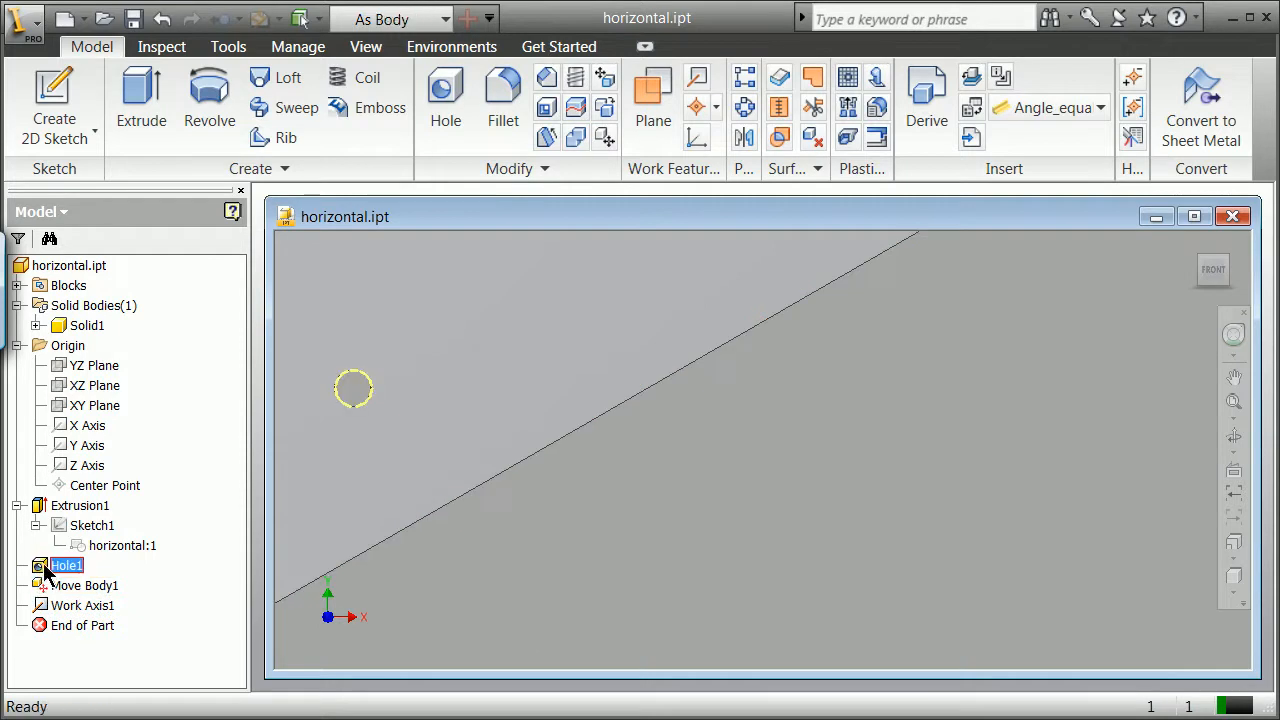
left_click(17, 505)
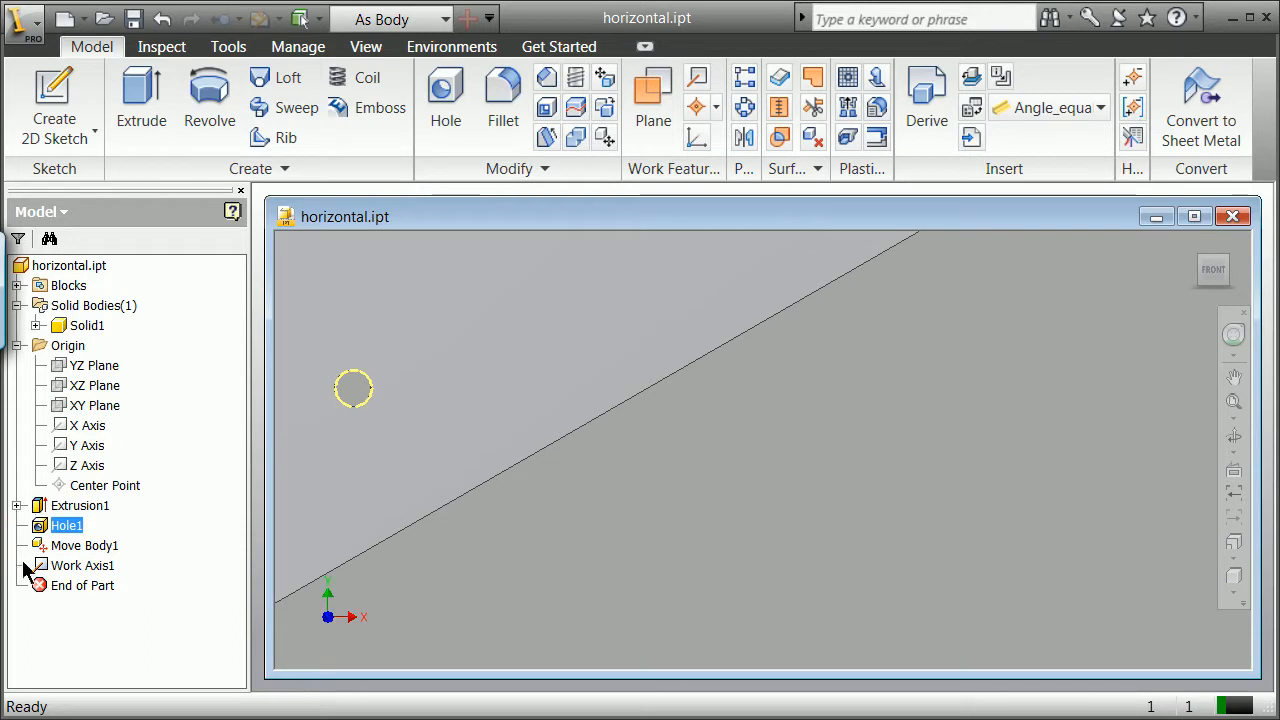
left_click(70, 566)
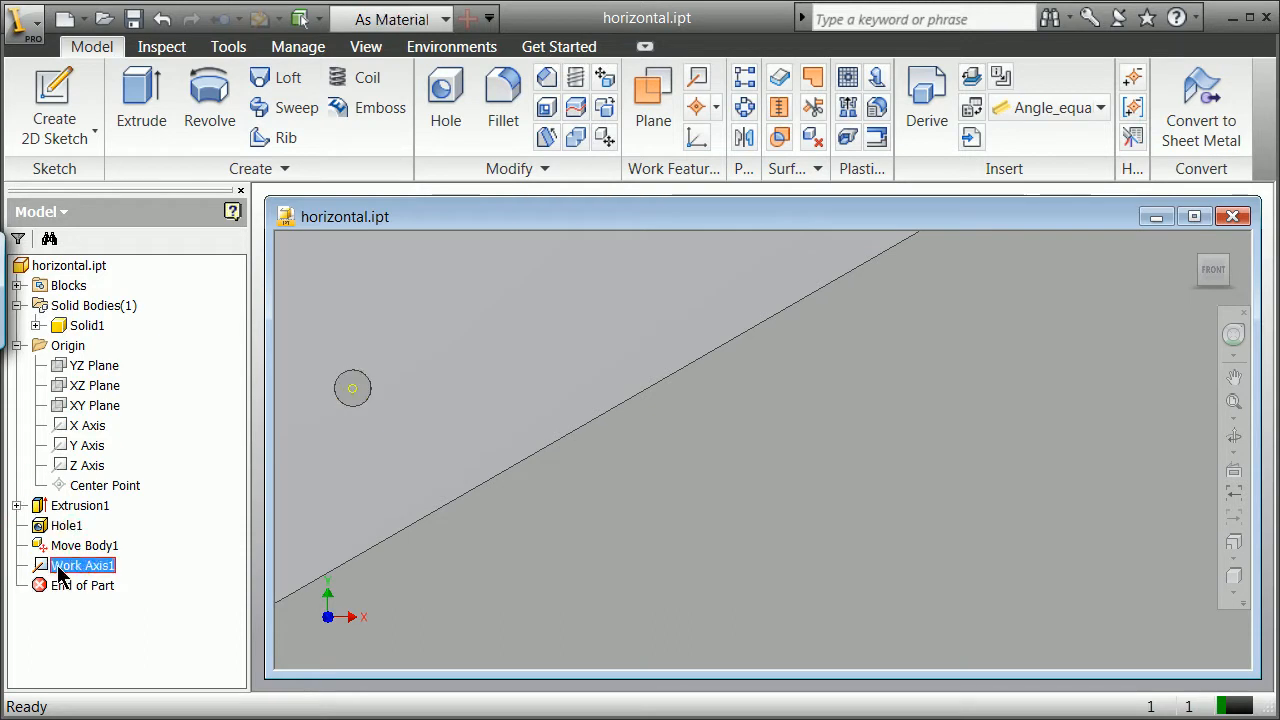
right_click(59, 570)
right_click(45, 568)
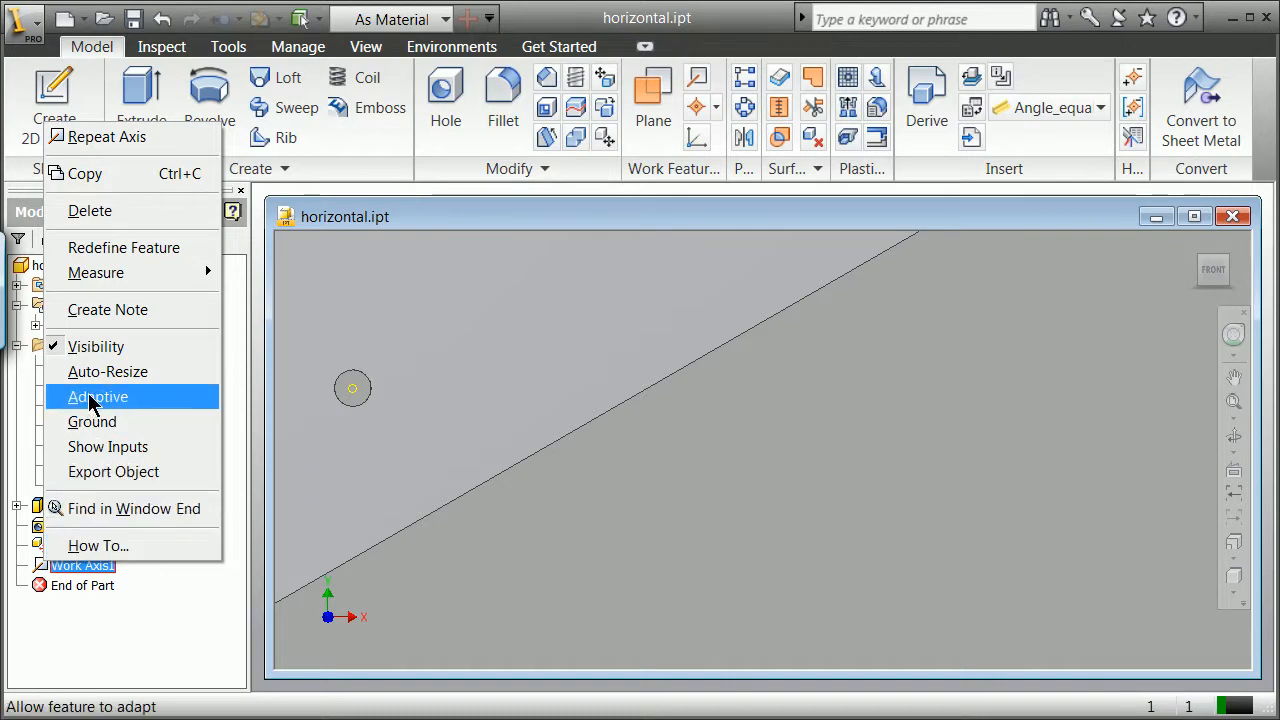
left_click(88, 346)
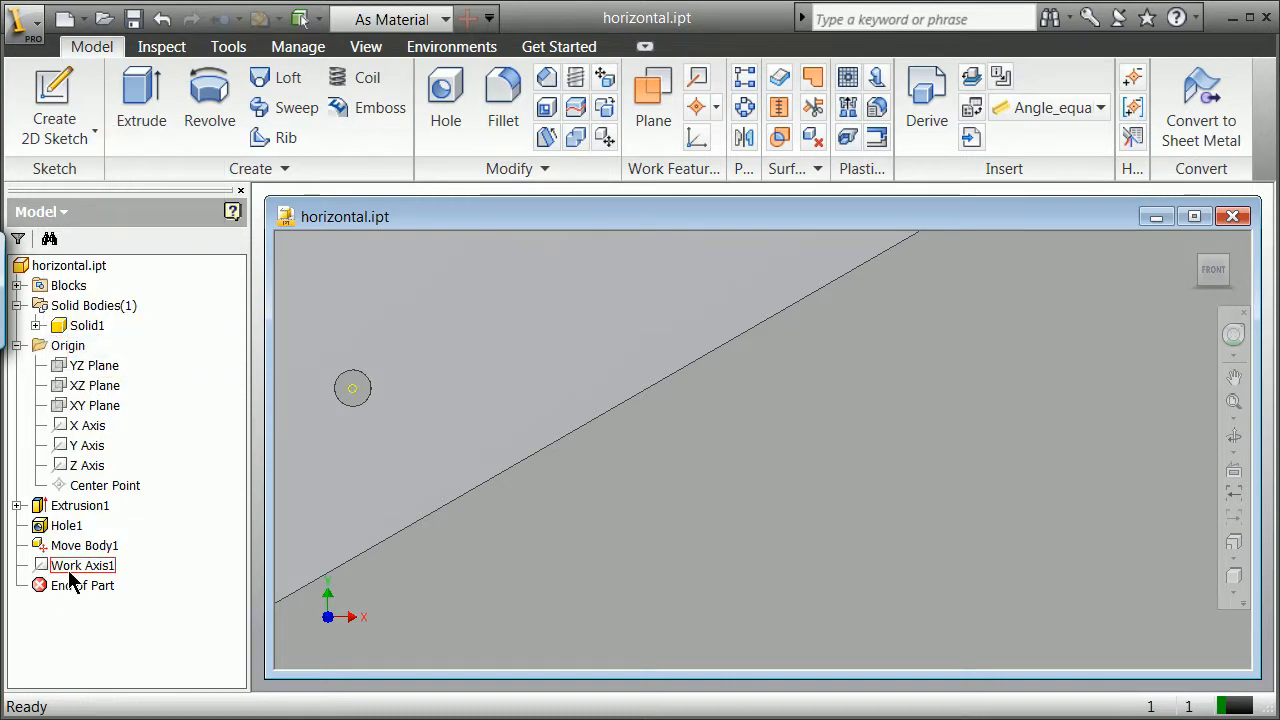
- Turn the visibility of Work Axis1 back on
right_click(66, 568)
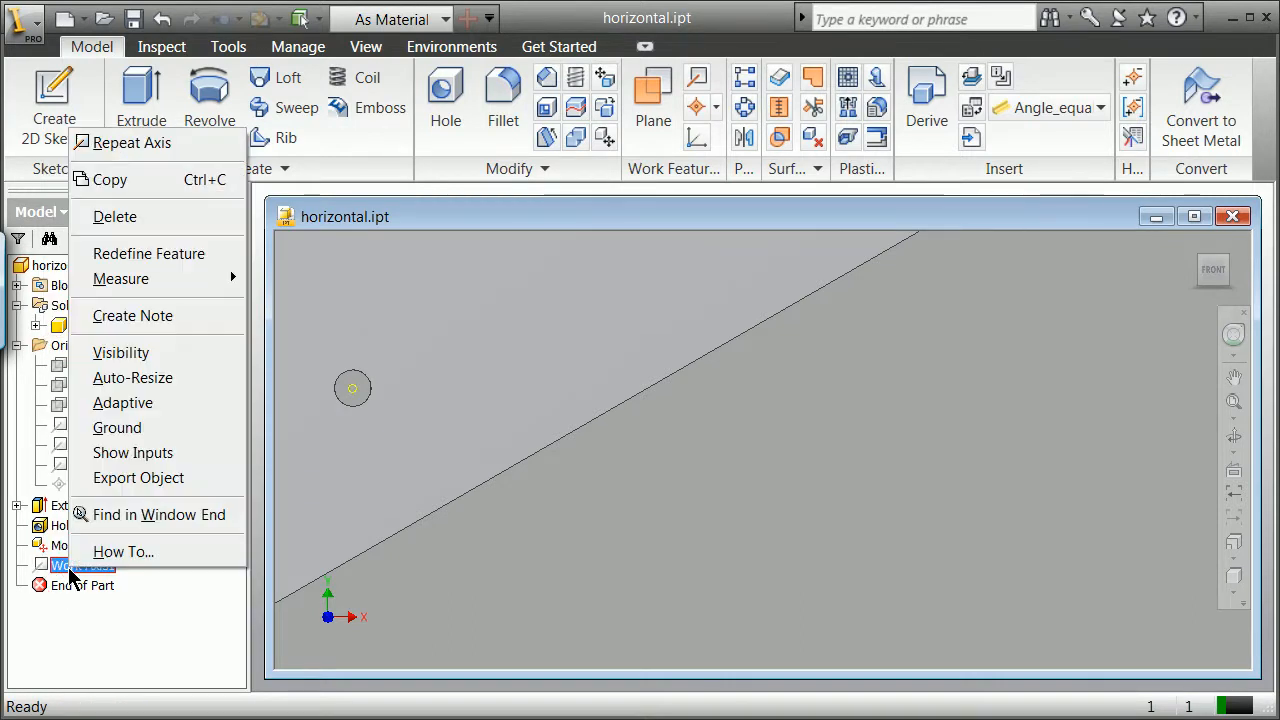
left_click(111, 354)
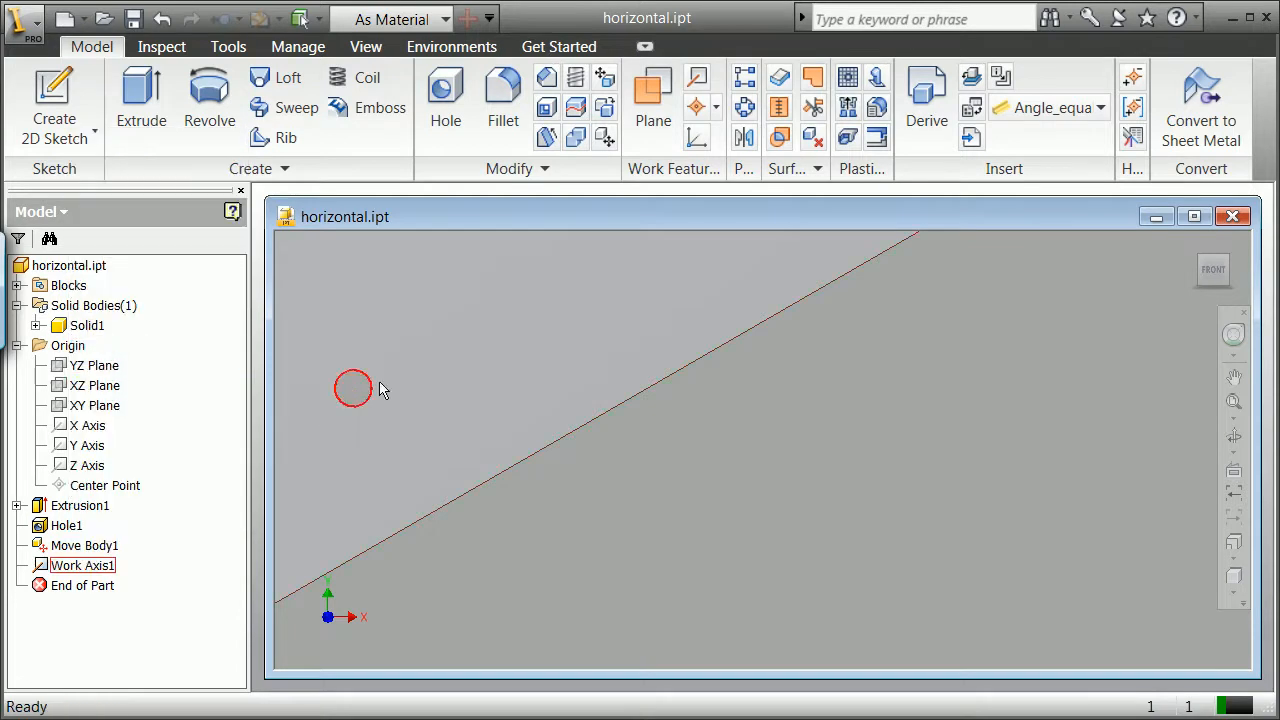
- Create a UCS at the bar's lower corner near the hole, with X along the lower long edge and Y along the short end edge
scroll(493, 432, "up", 8)
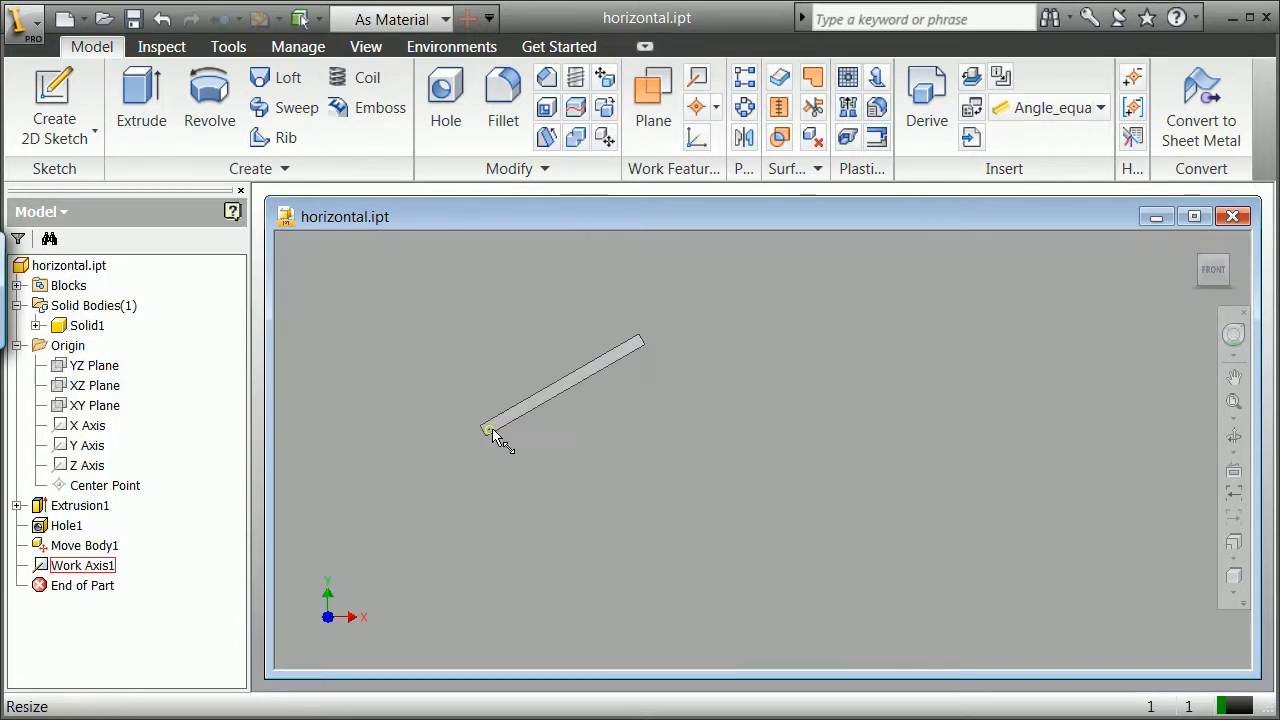
scroll(543, 371, "down", 3)
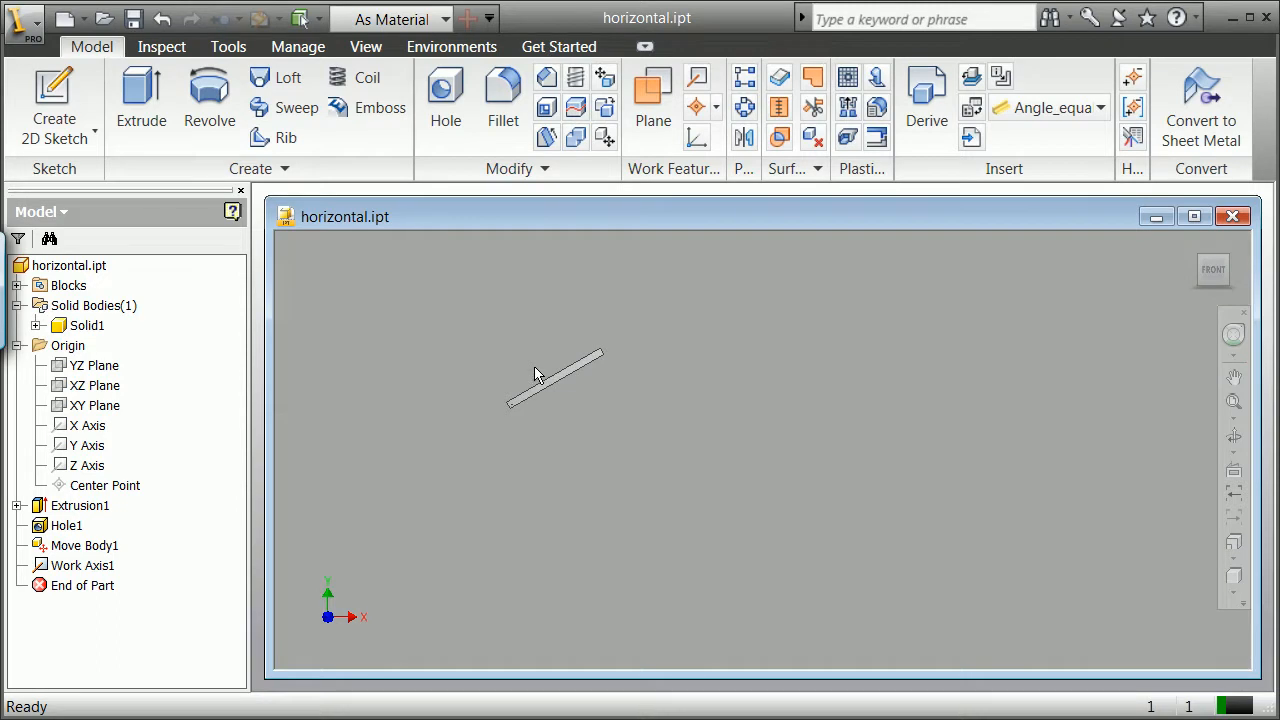
scroll(534, 374, "up", 4)
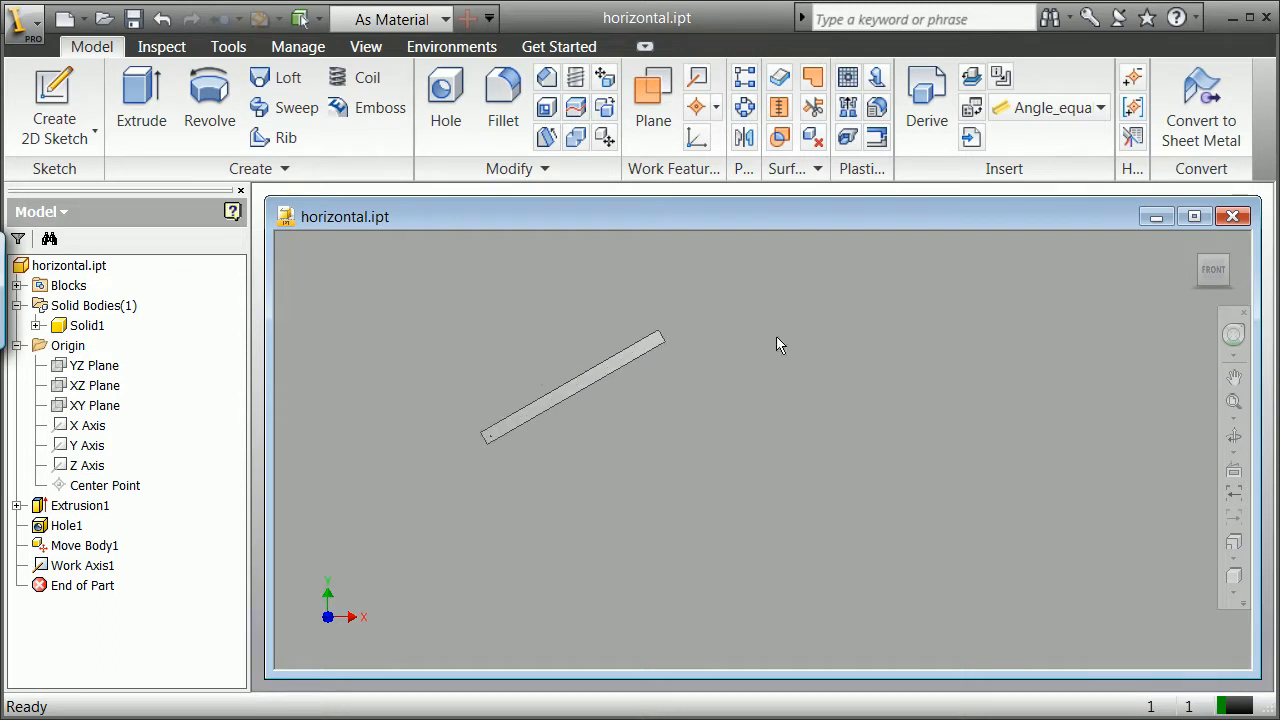
scroll(478, 443, "down", 1)
scroll(479, 443, "up", 4)
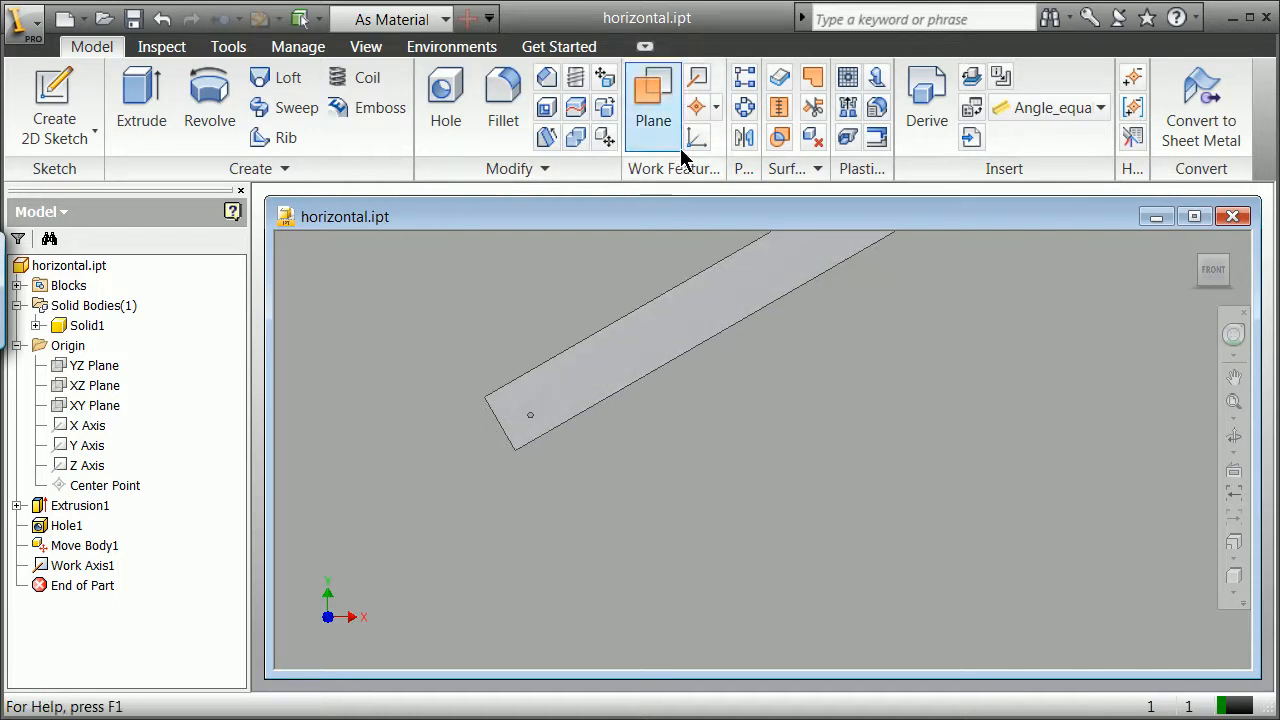
scroll(748, 383, "up", 3)
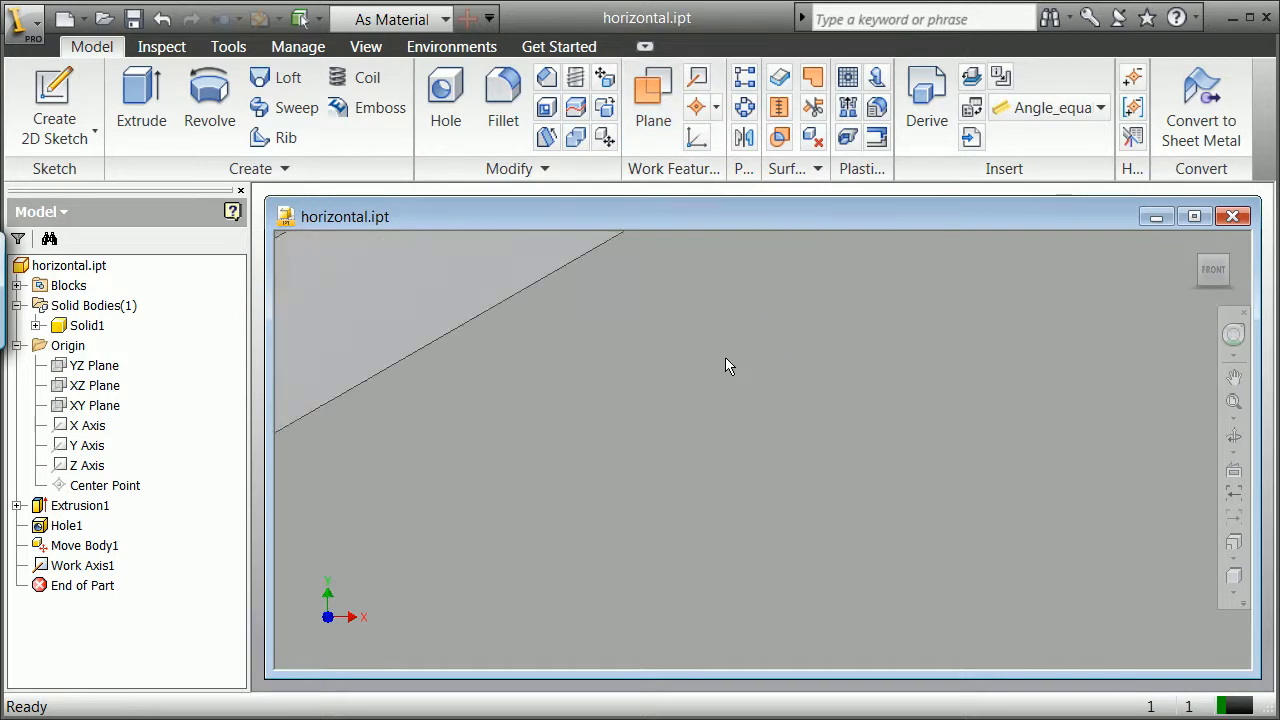
scroll(700, 350, "down", 5)
scroll(686, 305, "up", 3)
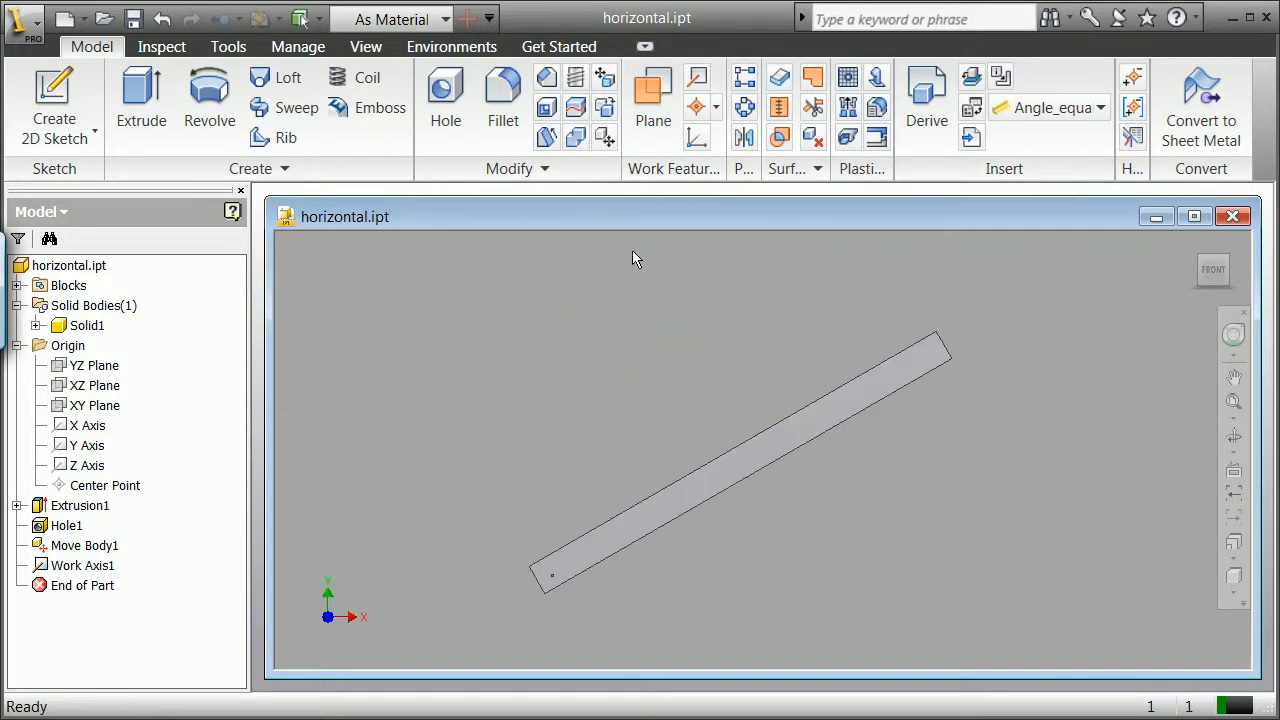
left_click(697, 137)
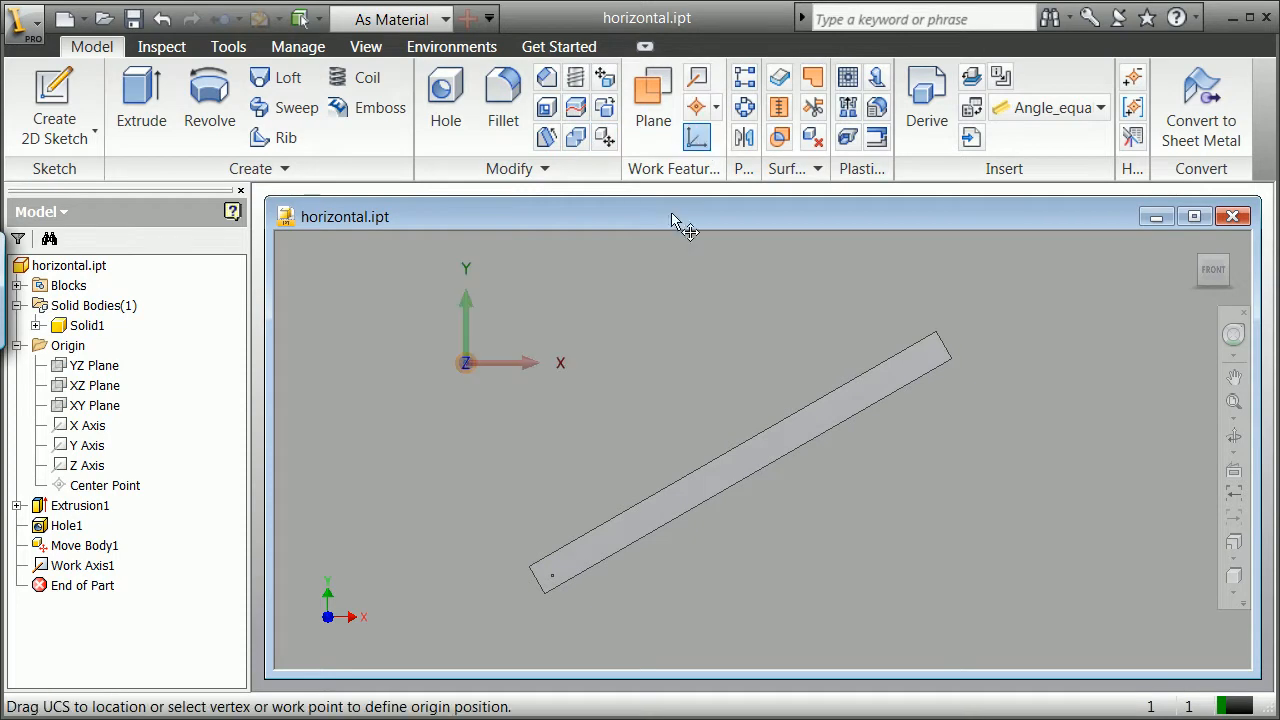
left_click(543, 597)
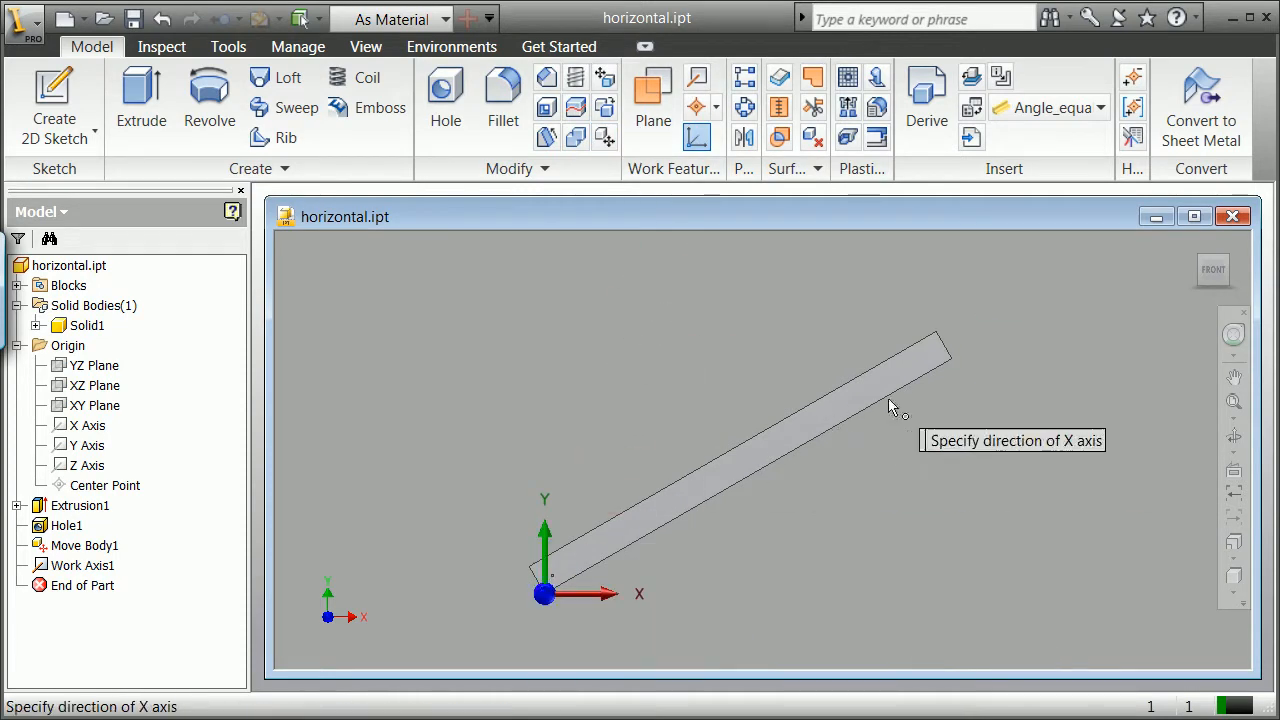
left_click(948, 355)
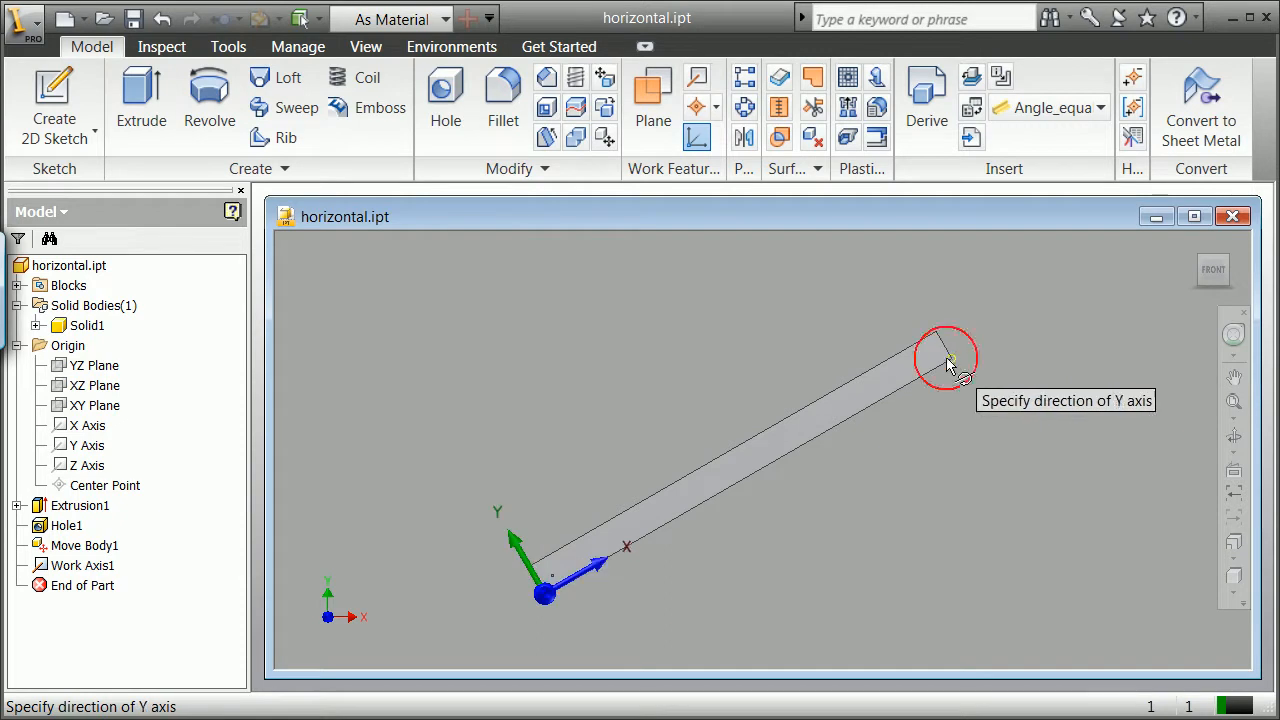
left_click(528, 565)
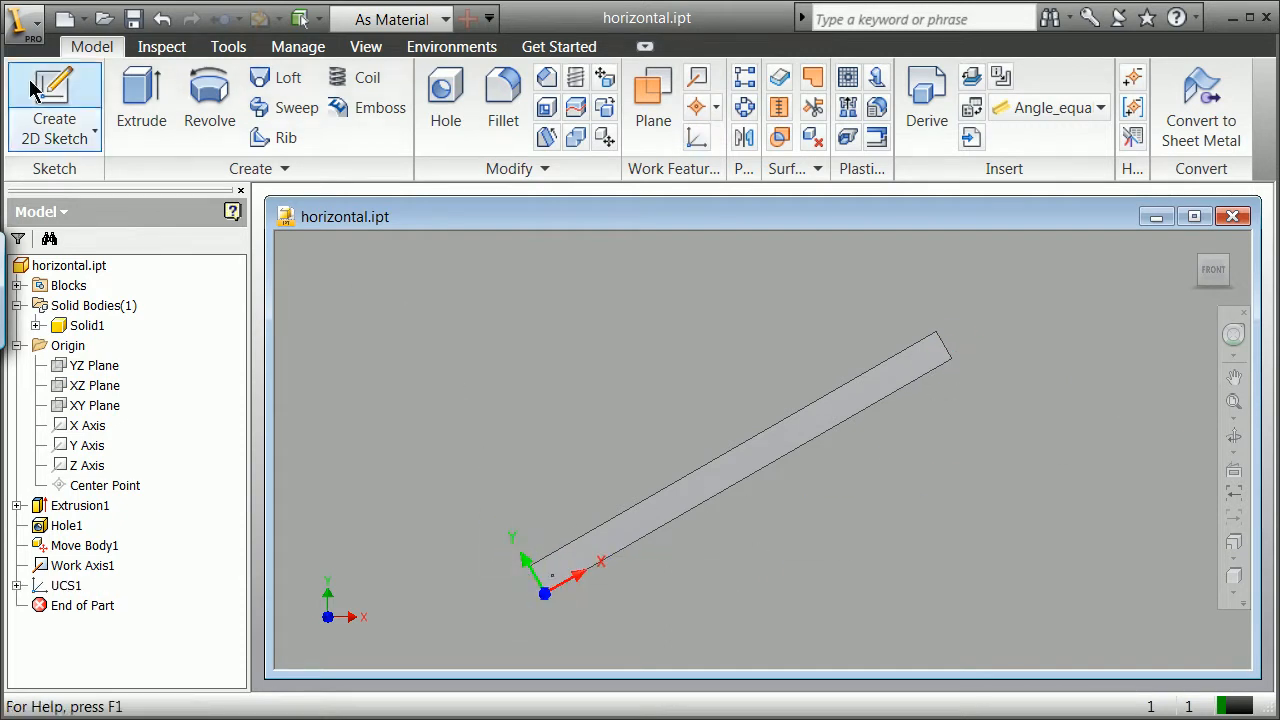
- Save horizontal.ipt and close the part
left_click(24, 20)
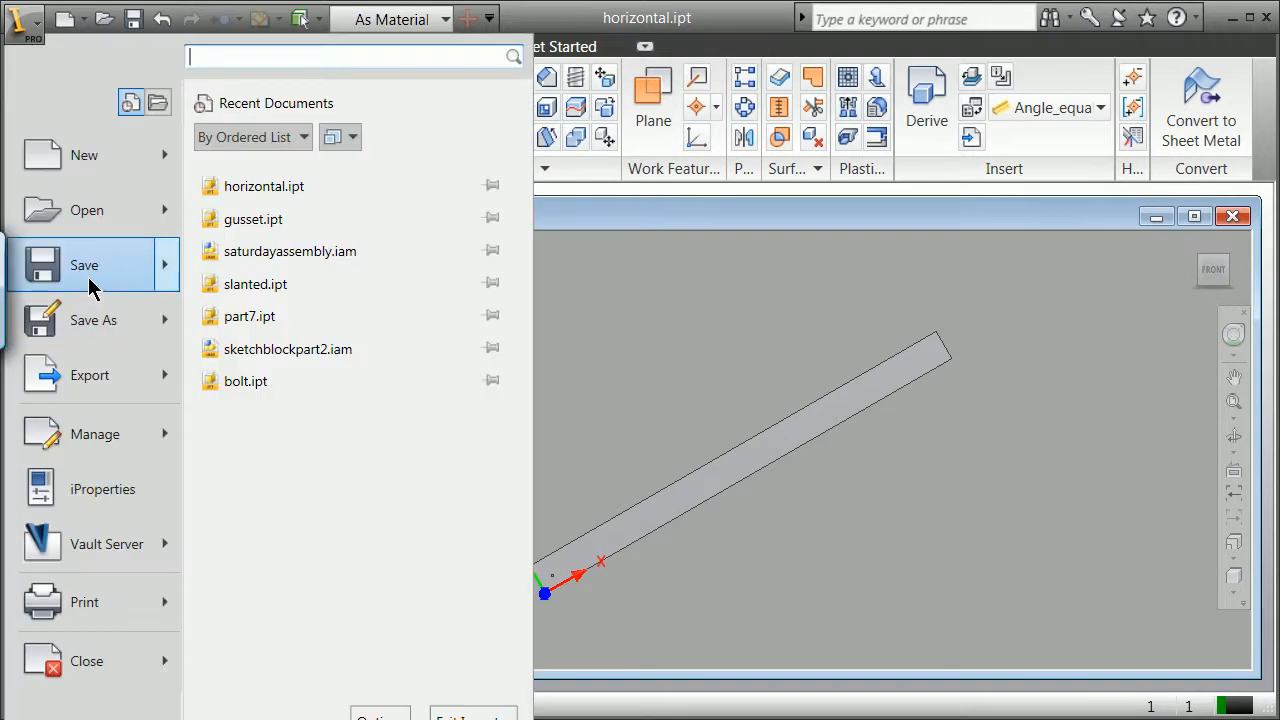
left_click(84, 265)
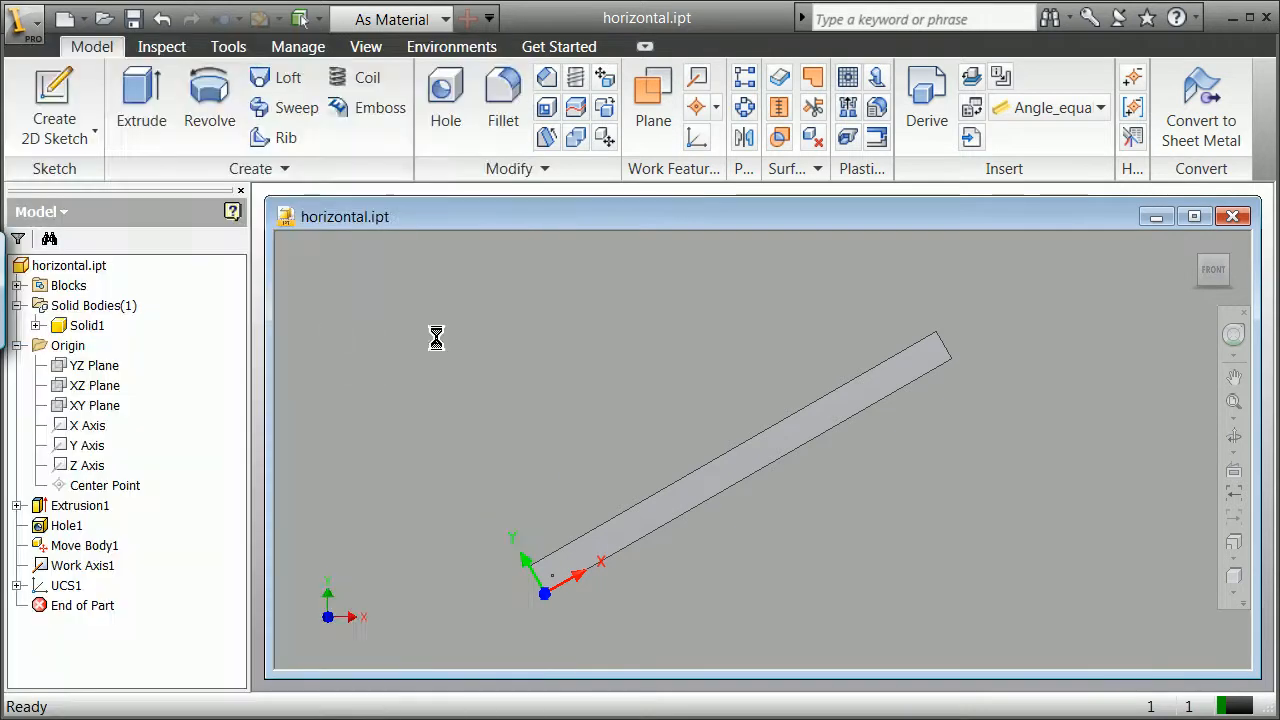
left_click(1232, 217)
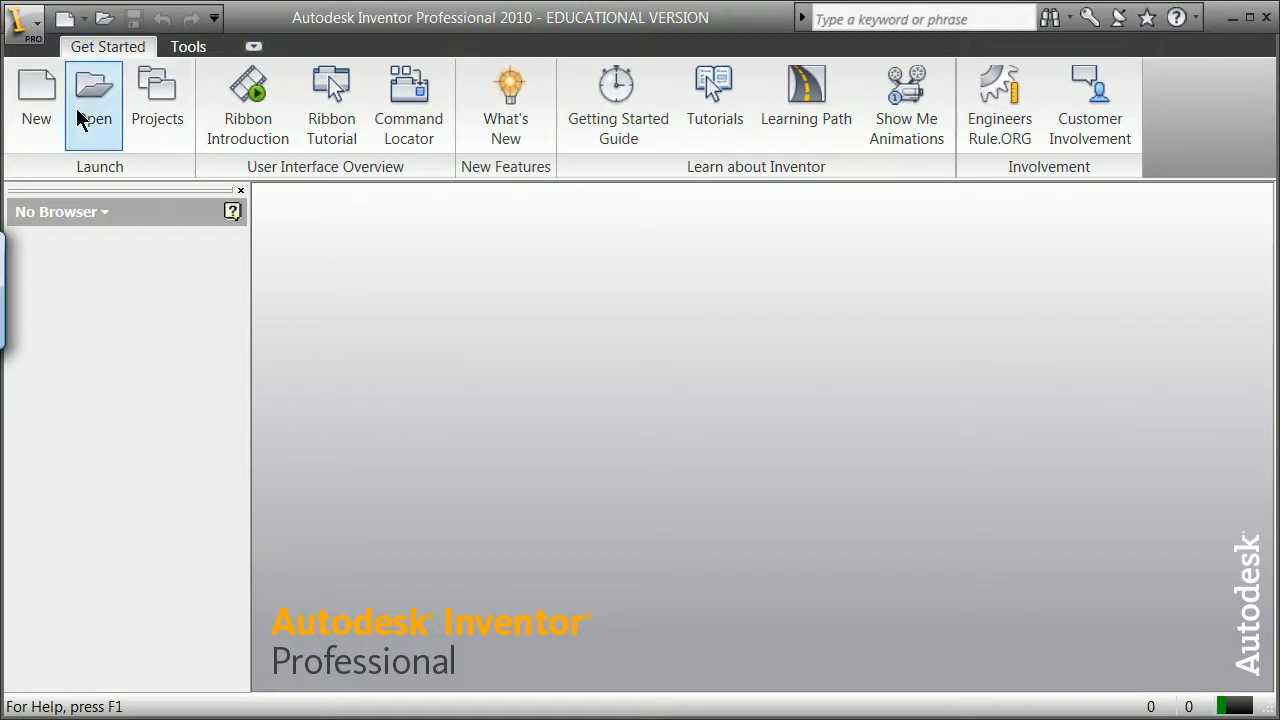
- Create a new assembly from the English template Standard (in).iam
left_click(46, 115)
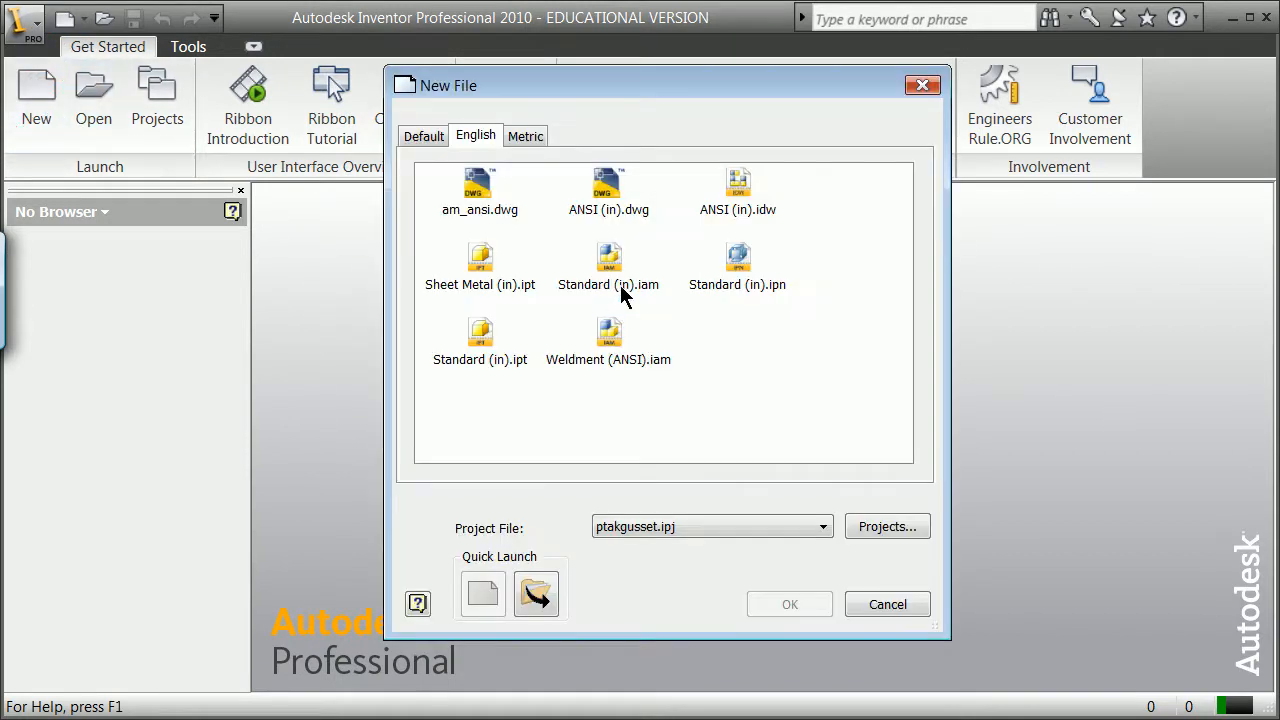
left_click(609, 258)
left_click(822, 605)
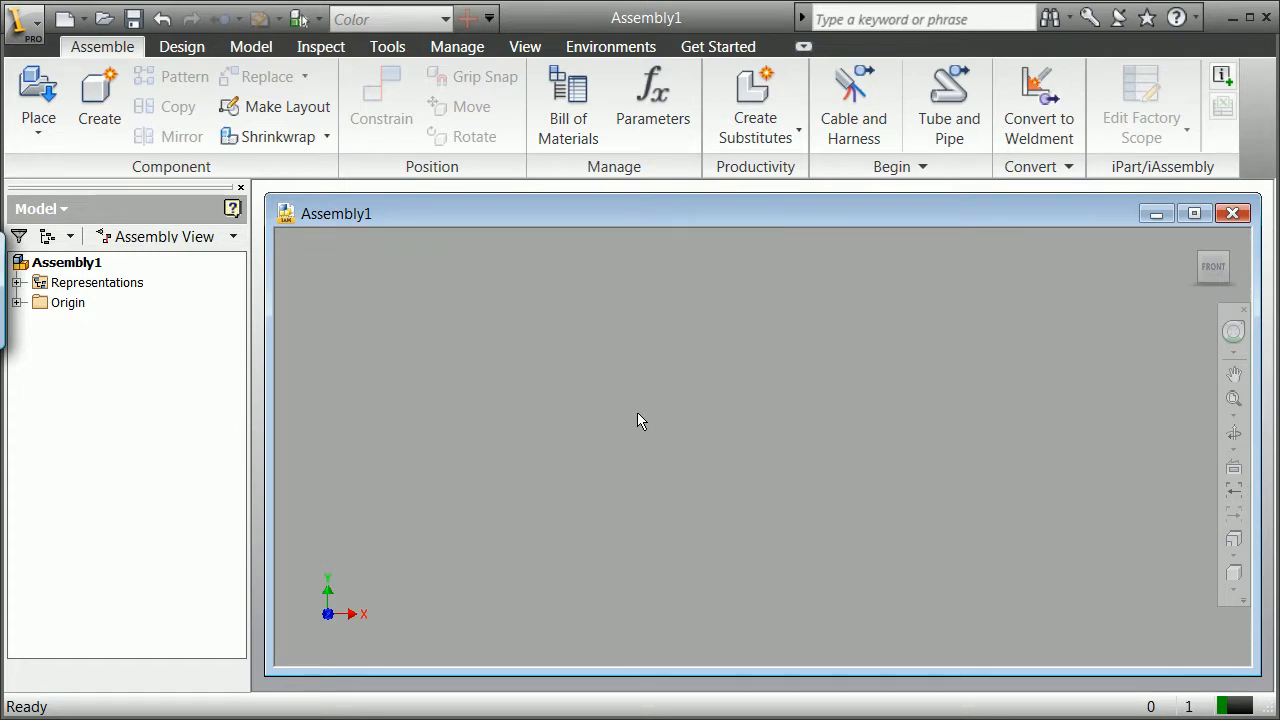
- Place one instance of gusset.ipt in the assembly, accepting the educational watermark
left_click(36, 100)
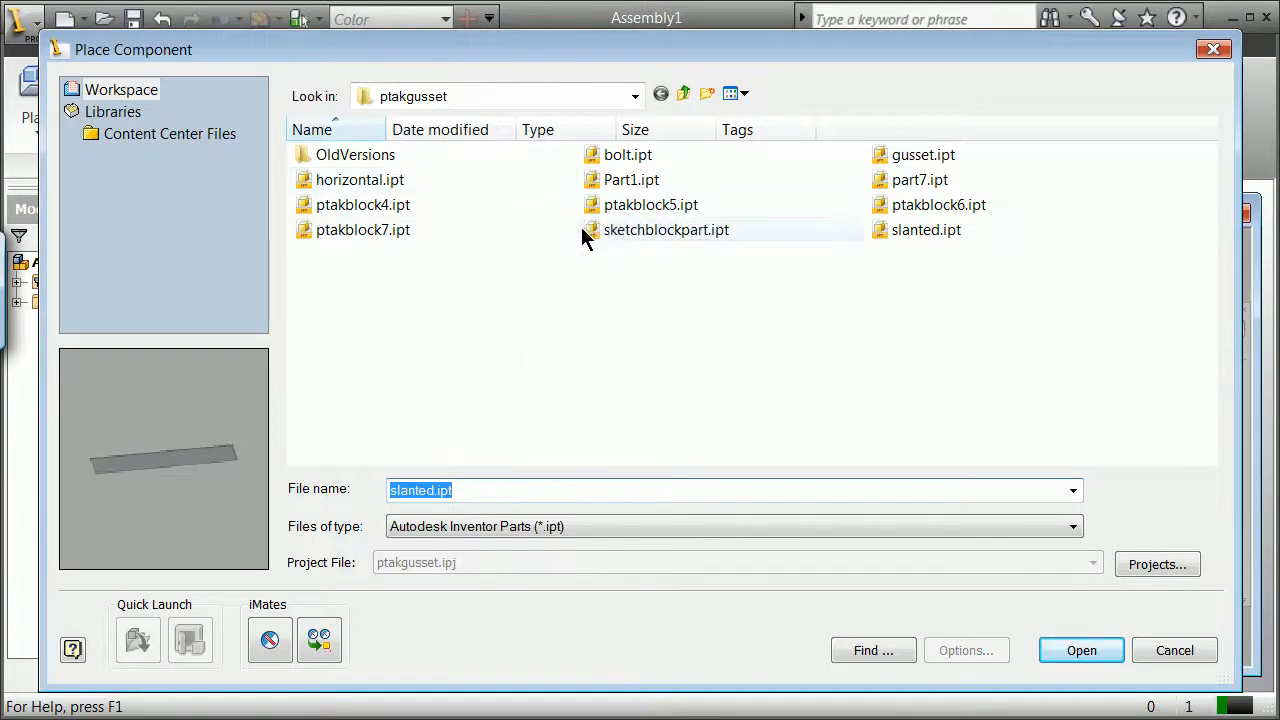
left_click(918, 155)
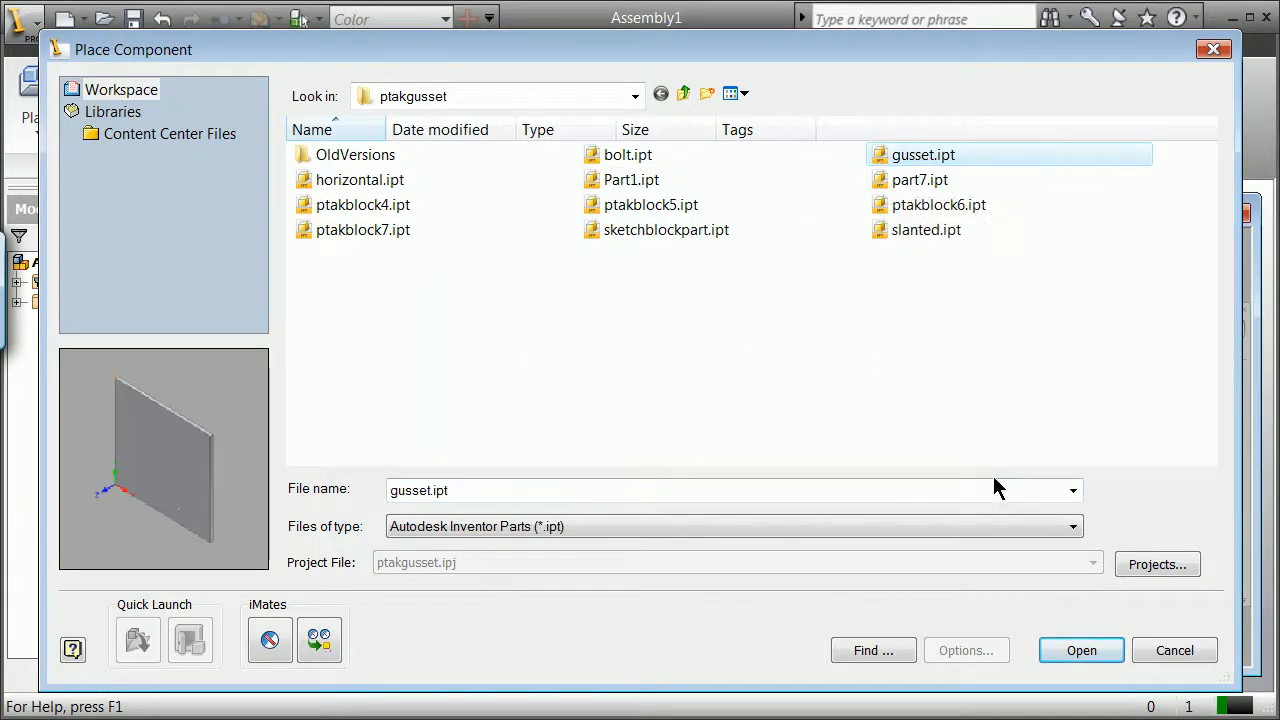
left_click(1083, 652)
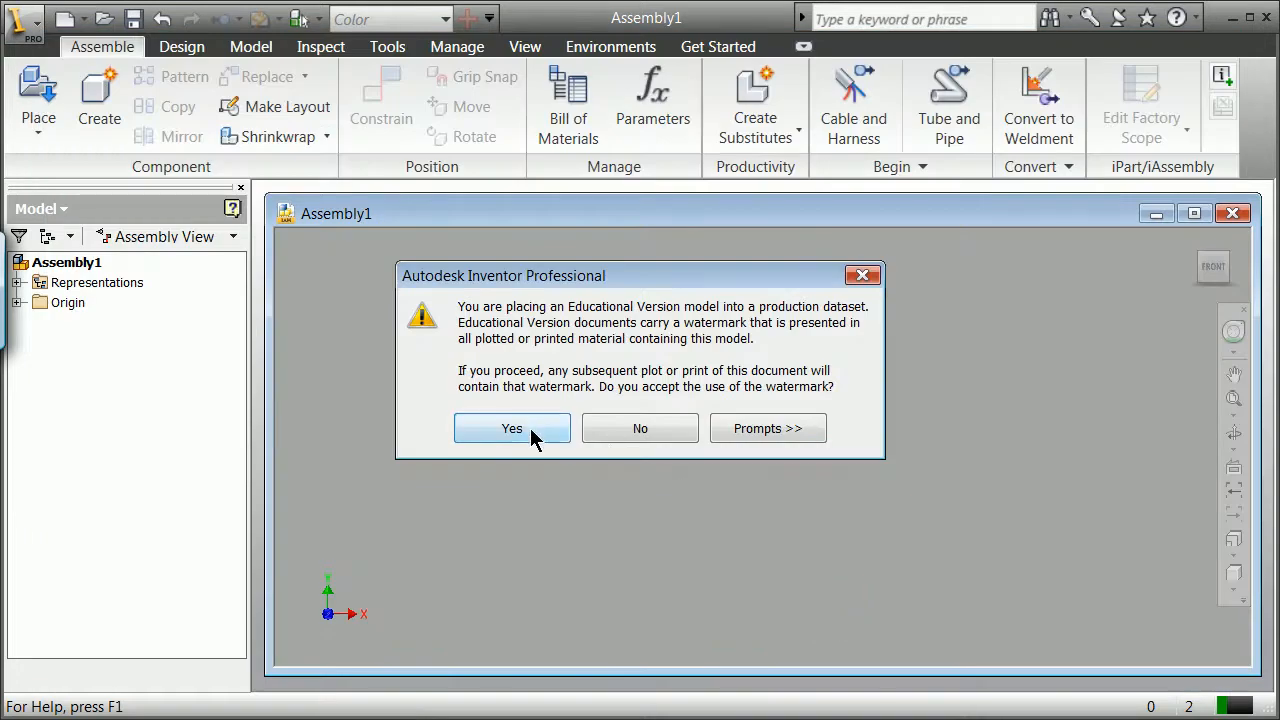
left_click(530, 432)
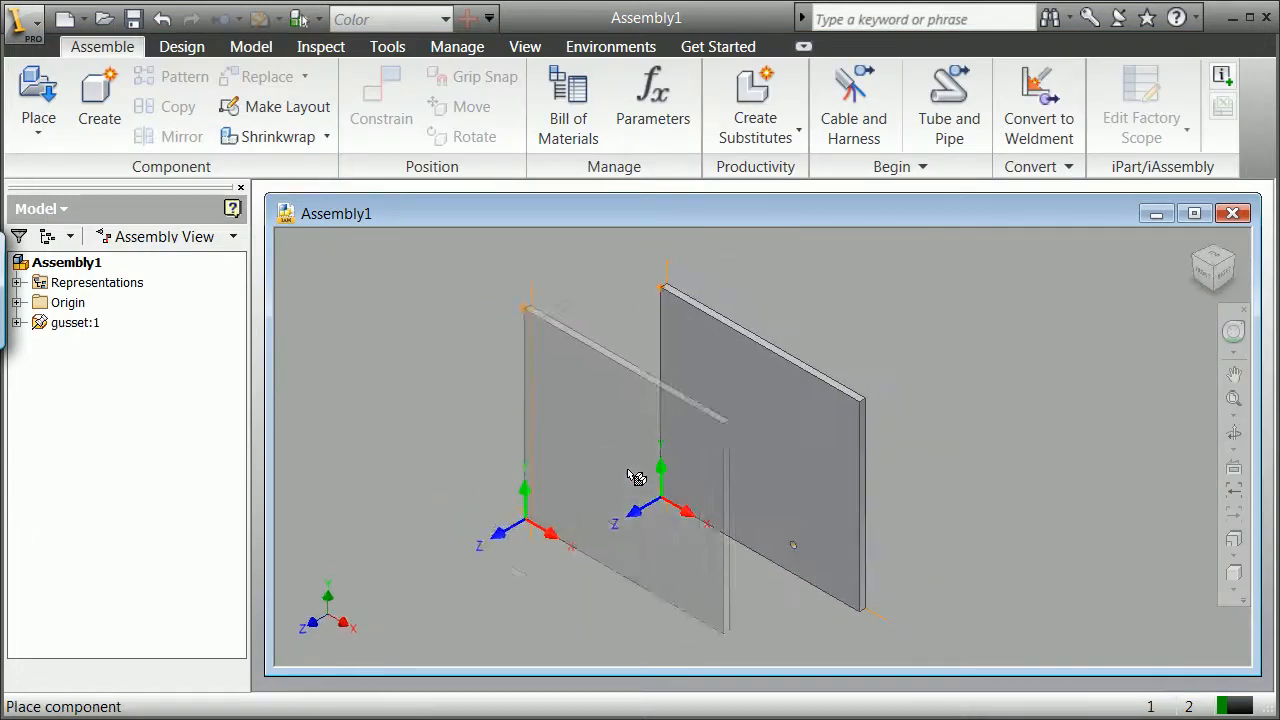
right_click(493, 524)
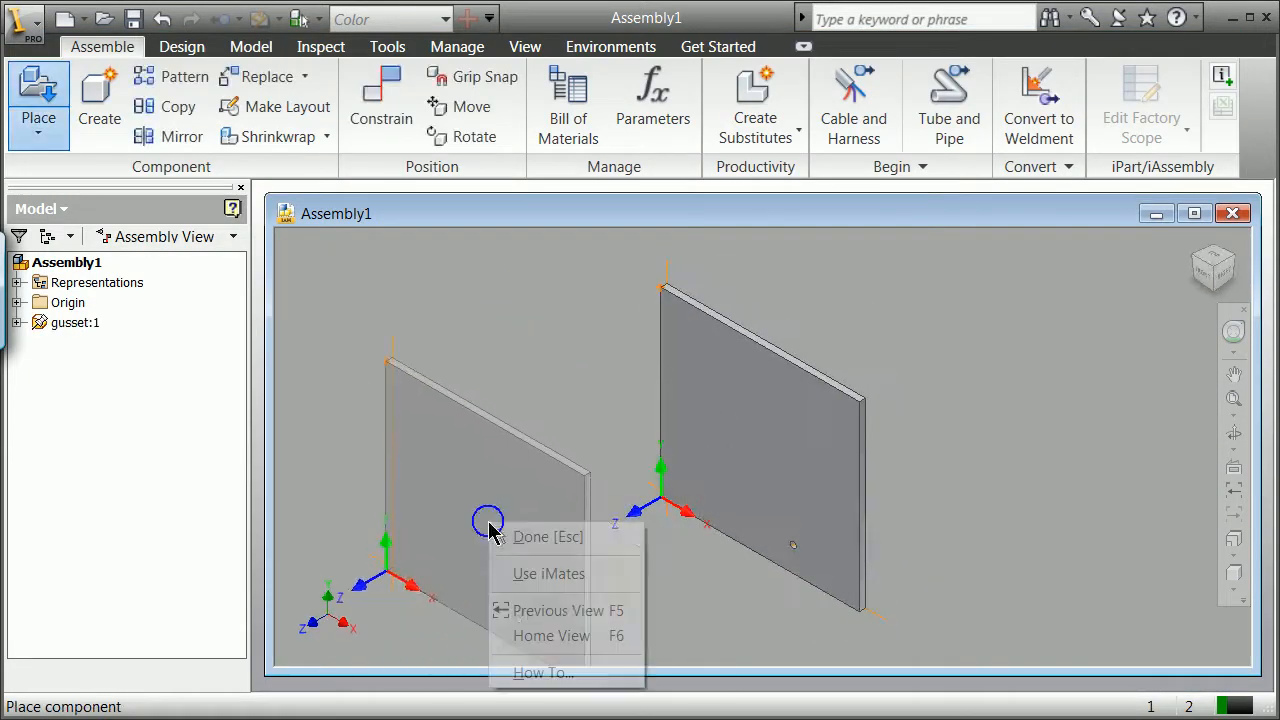
left_click(541, 539)
- Place one instance of horizontal.ipt beside the gusset, accepting the educational watermark
scroll(668, 482, "down", 5)
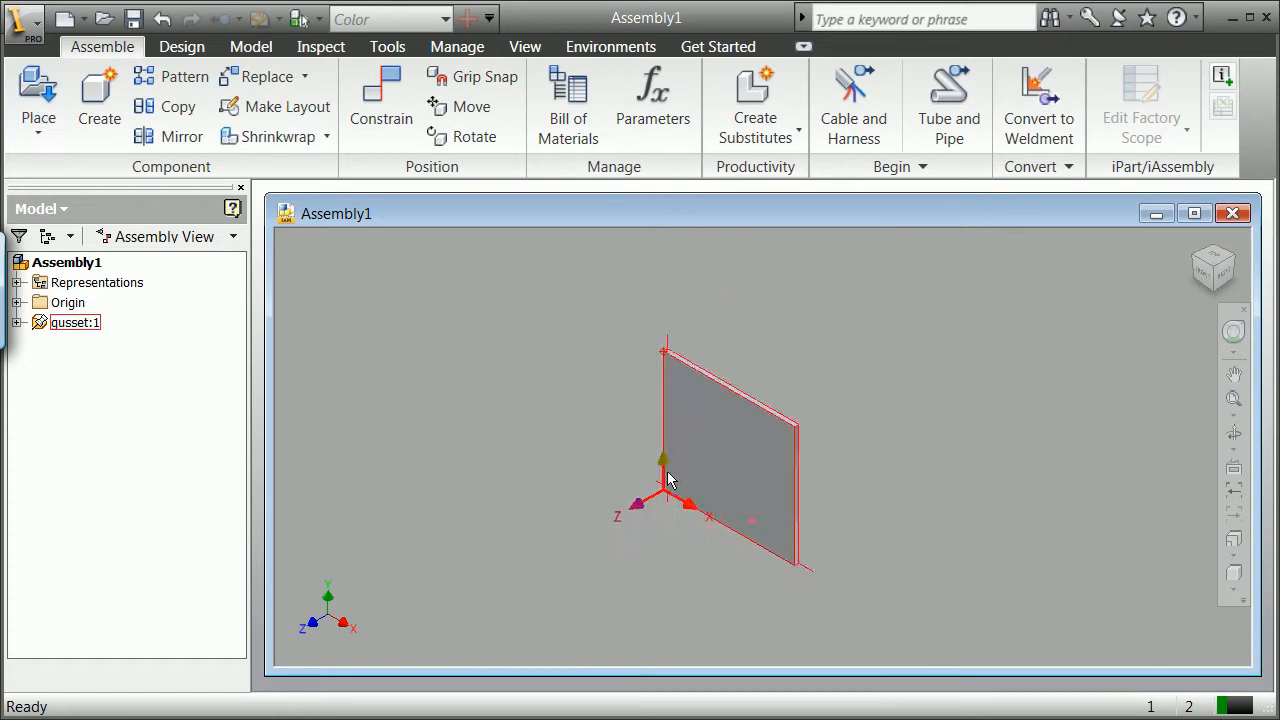
left_click(40, 100)
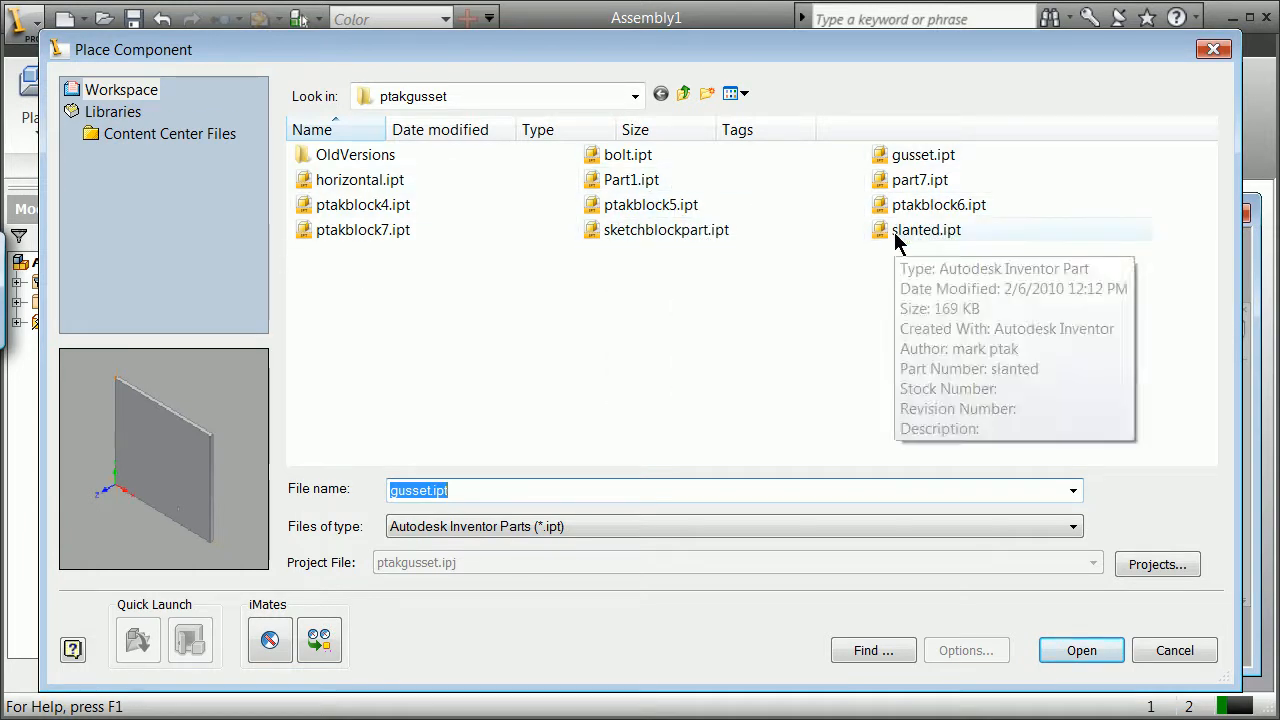
left_click(386, 182)
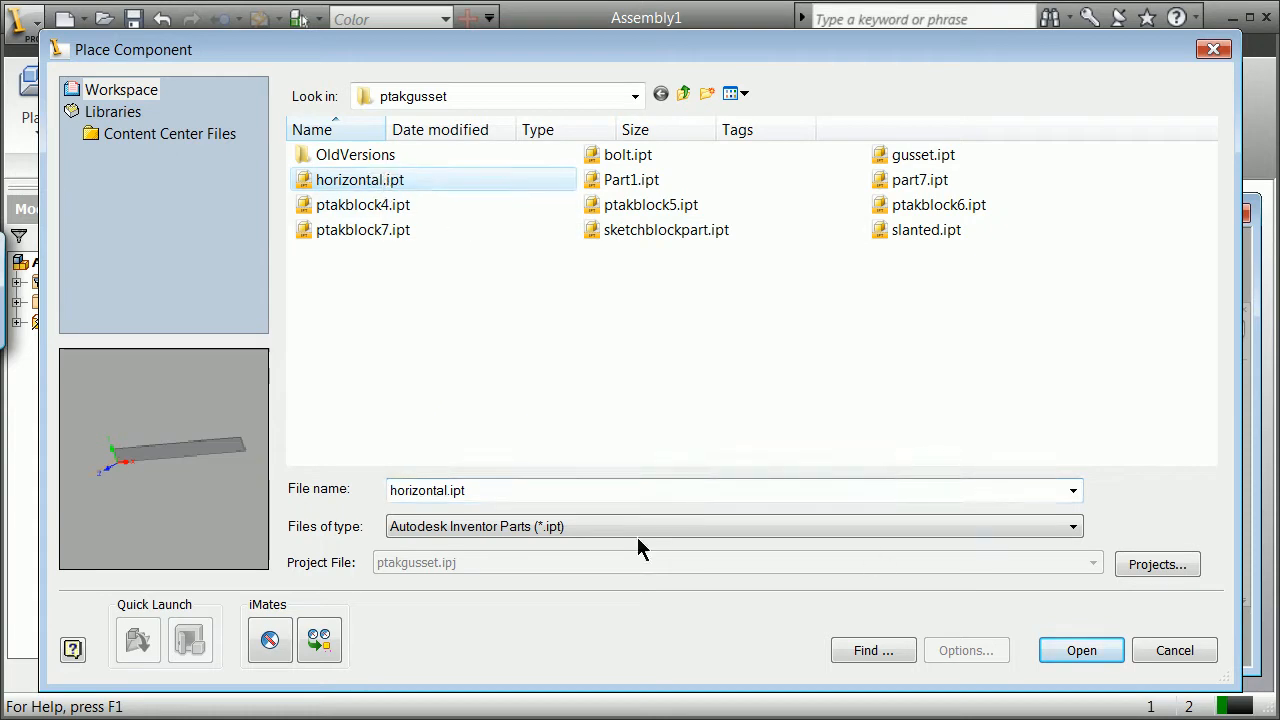
left_click(1068, 651)
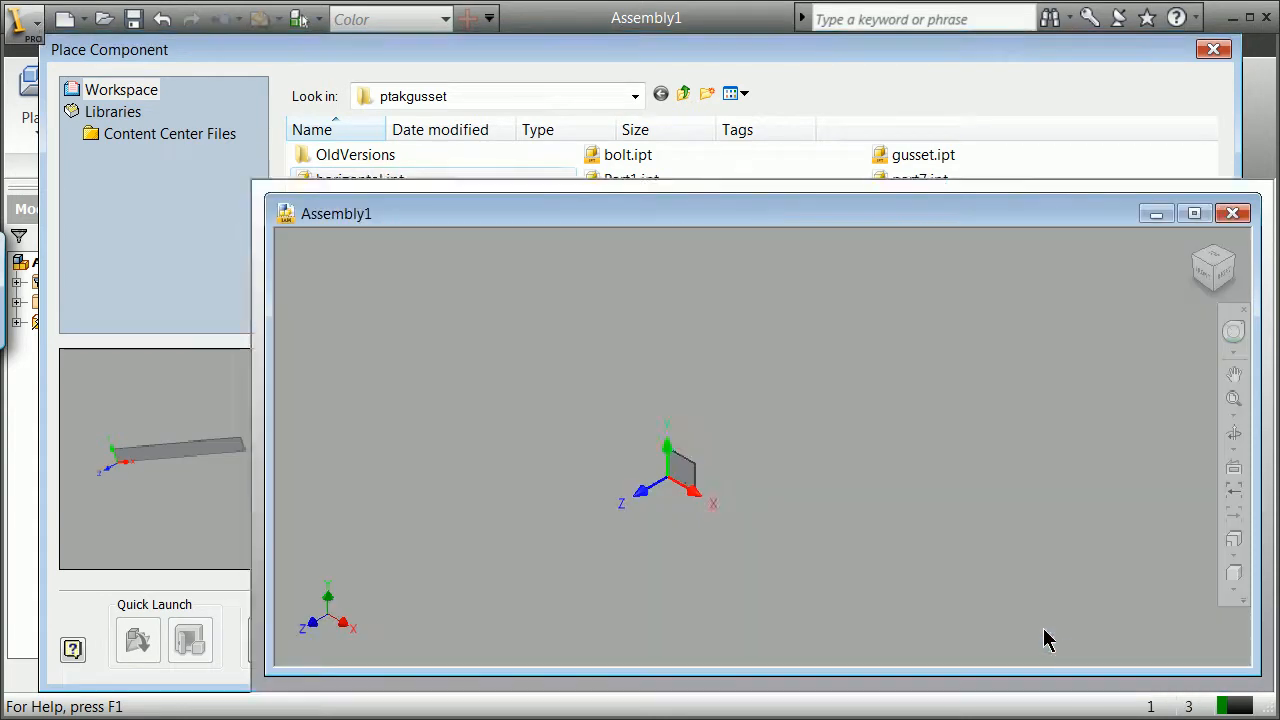
left_click(546, 437)
left_click(831, 484)
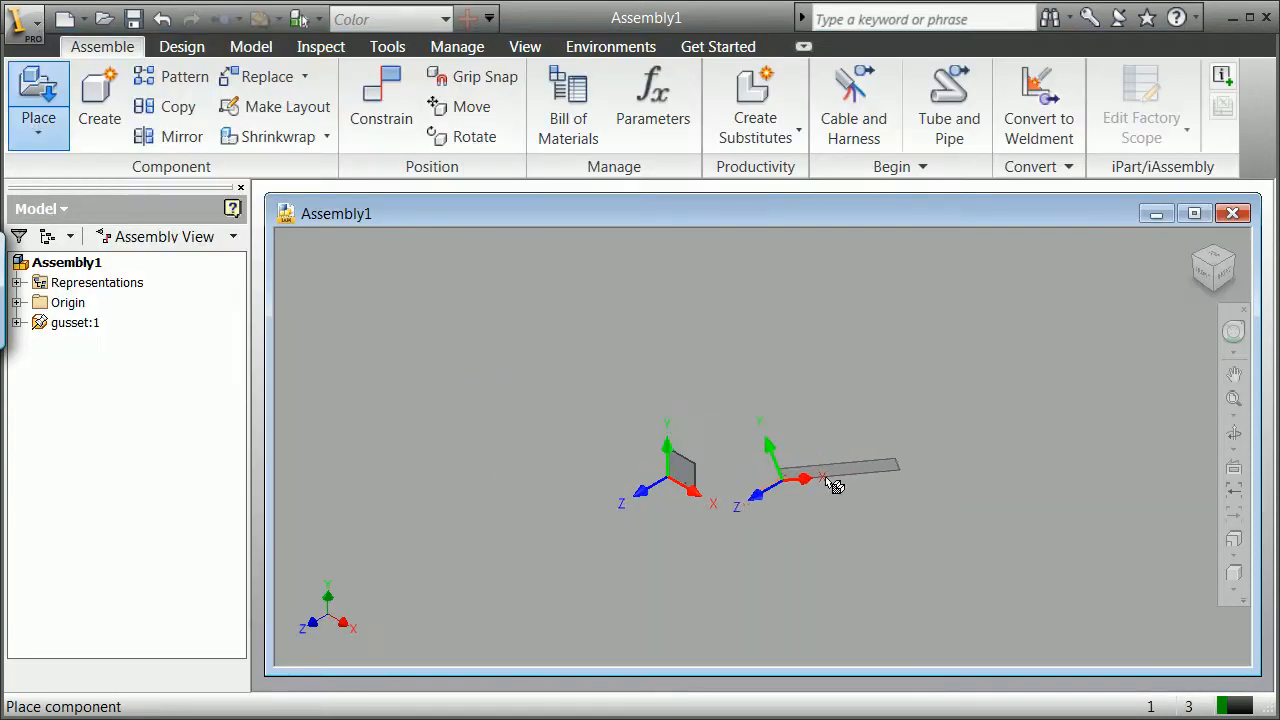
right_click(797, 487)
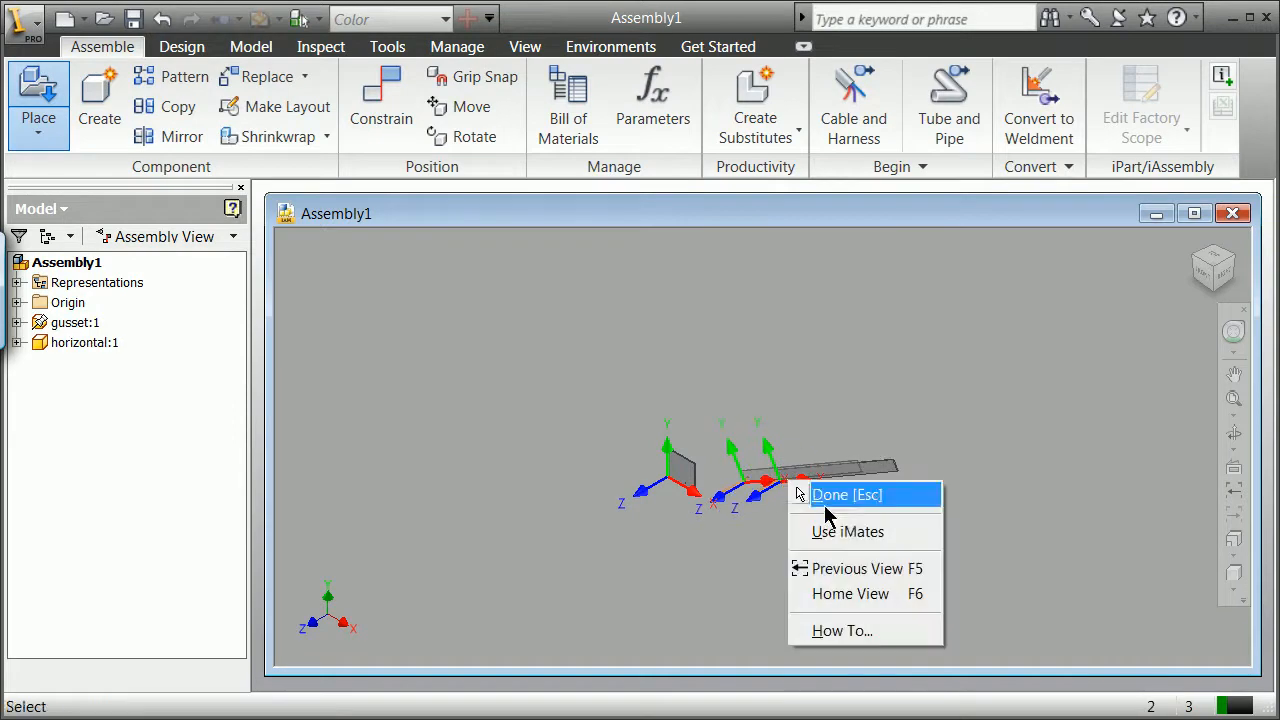
left_click(815, 492)
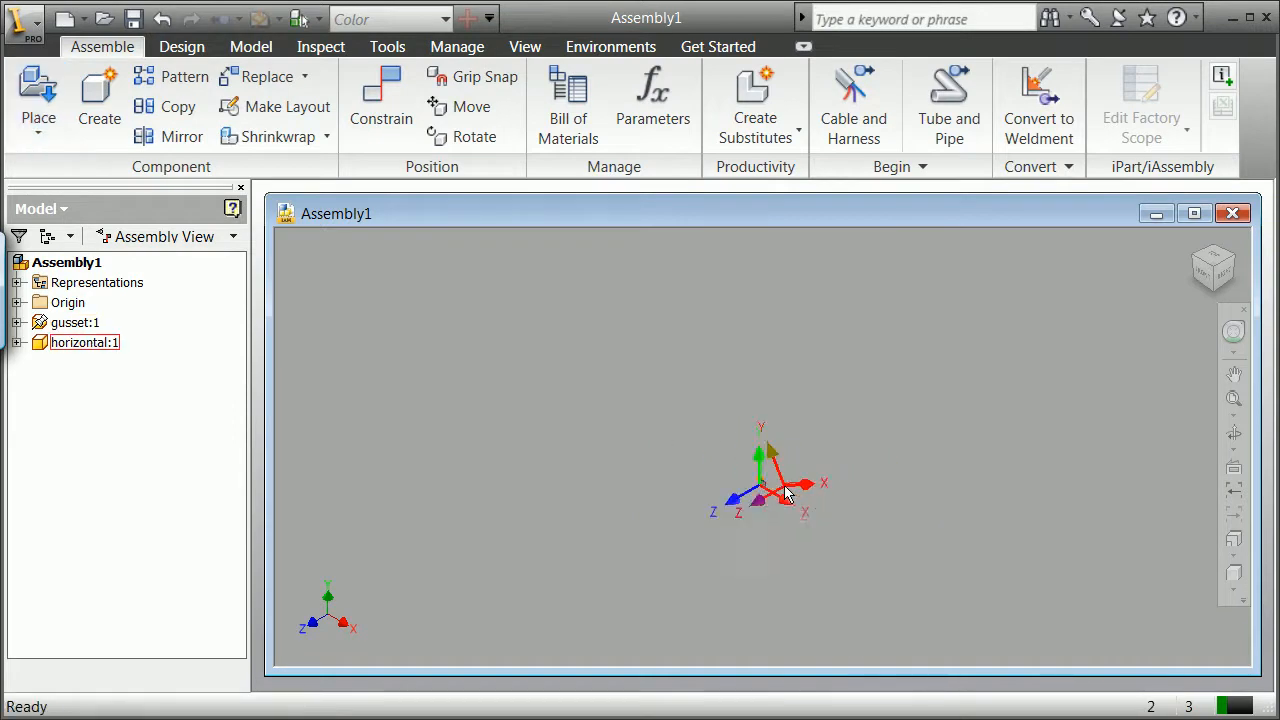
- Apply a UCS-to-UCS constraint set aligning the horizontal bar's UCS with the gusset's UCS
scroll(751, 485, "up", 5)
scroll(758, 499, "down", 2)
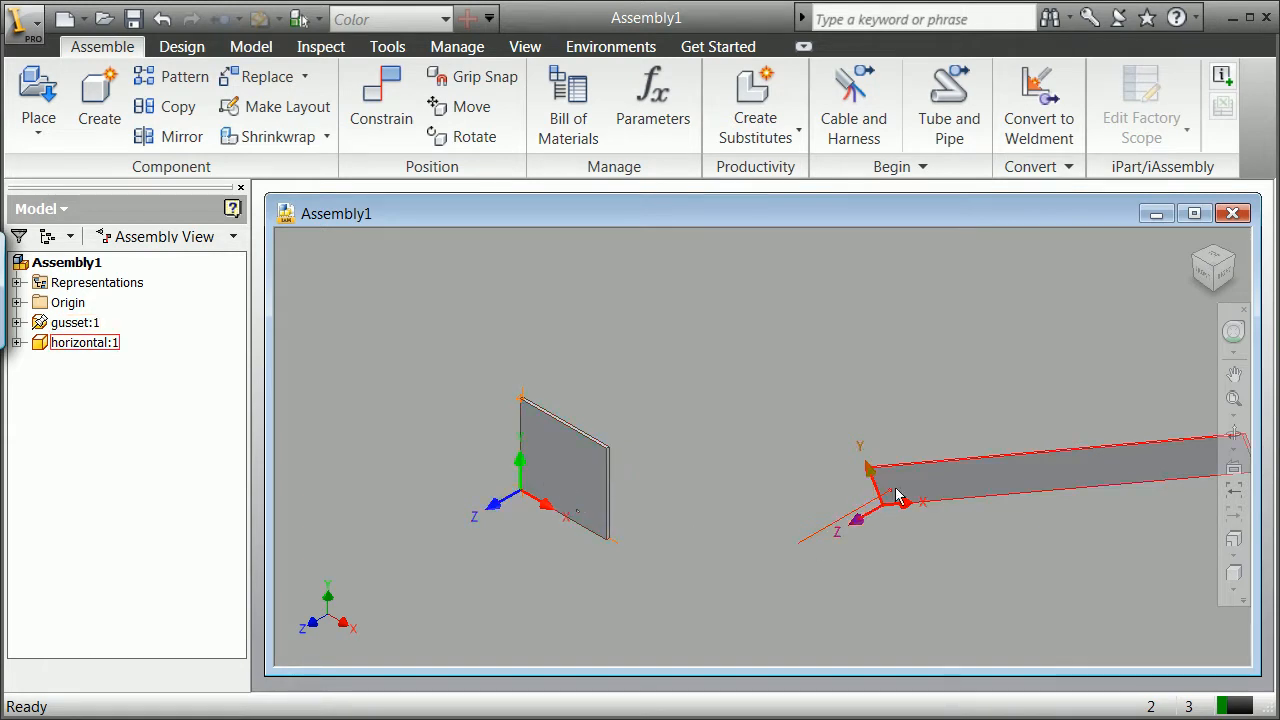
left_click(401, 123)
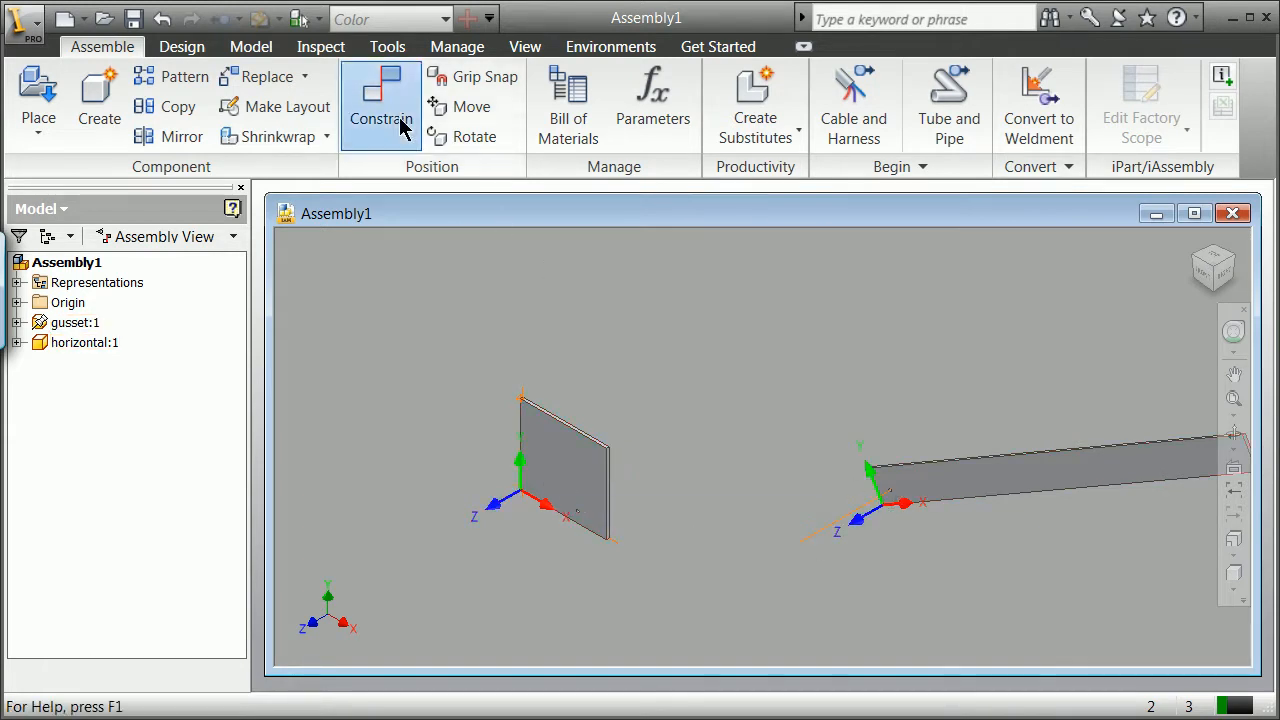
left_click(688, 268)
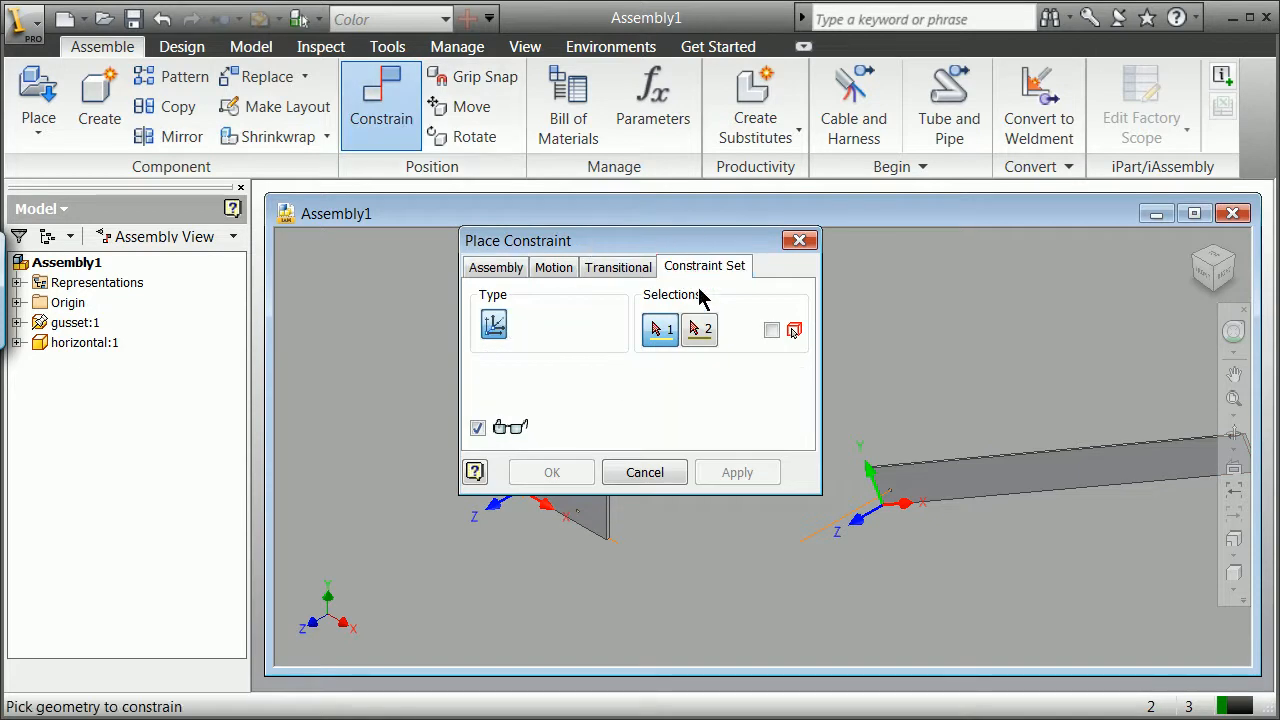
left_click(660, 324)
left_click_drag(560, 238, 214, 129)
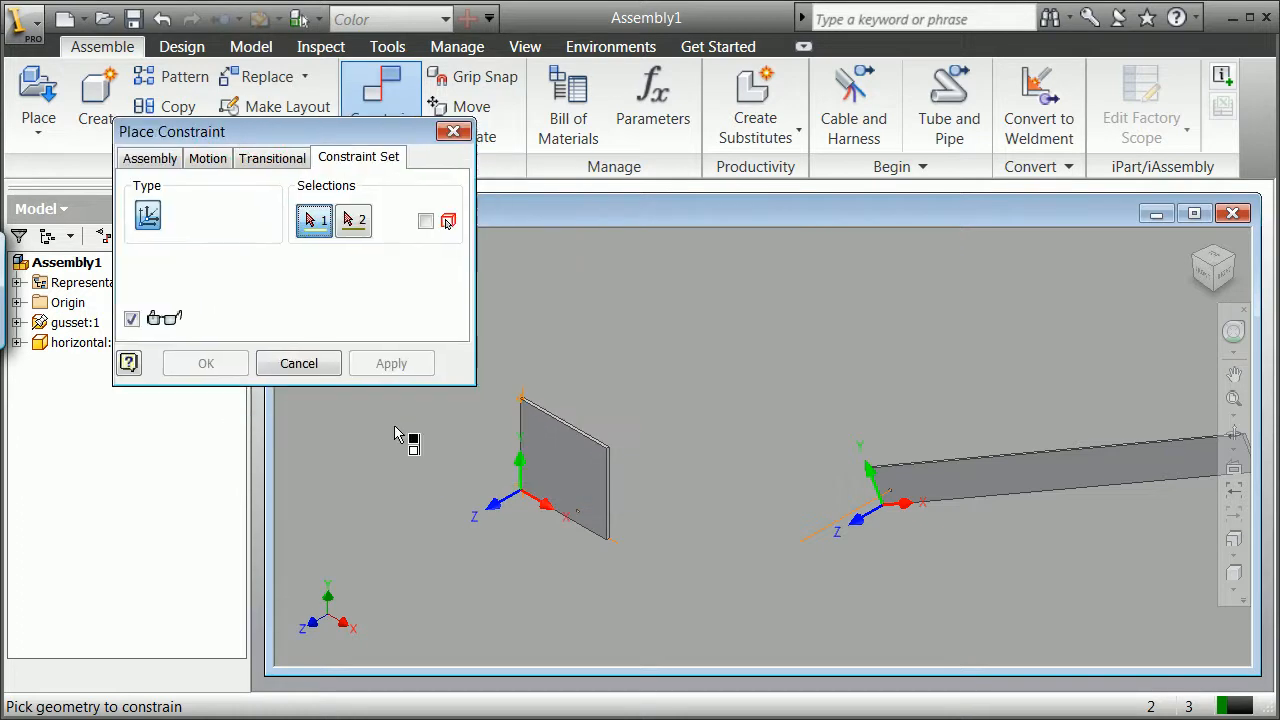
left_click(532, 502)
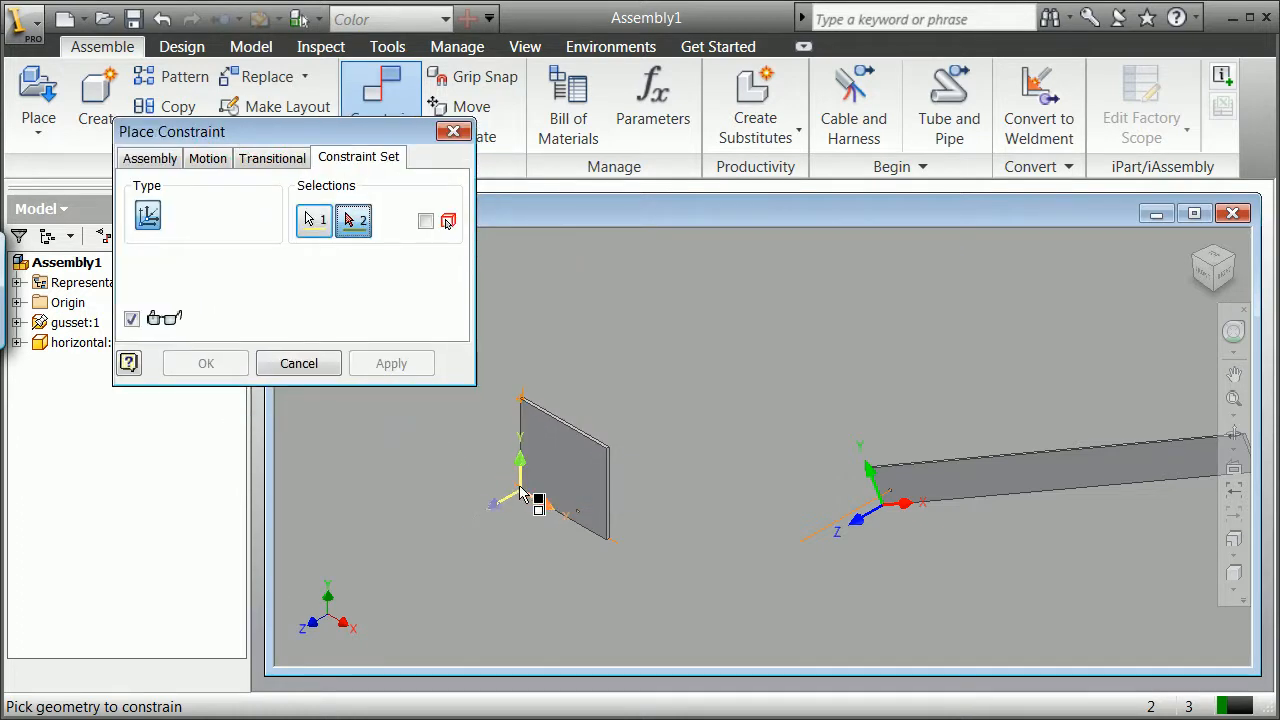
left_click(887, 514)
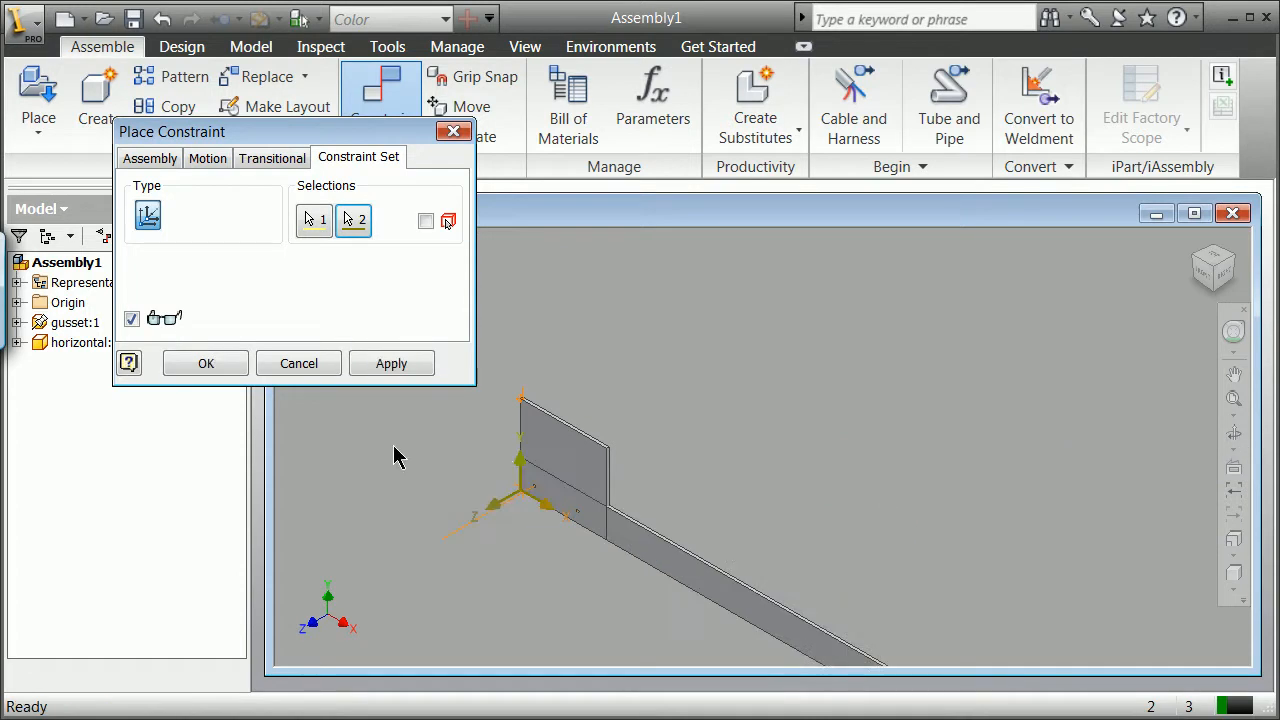
left_click(232, 368)
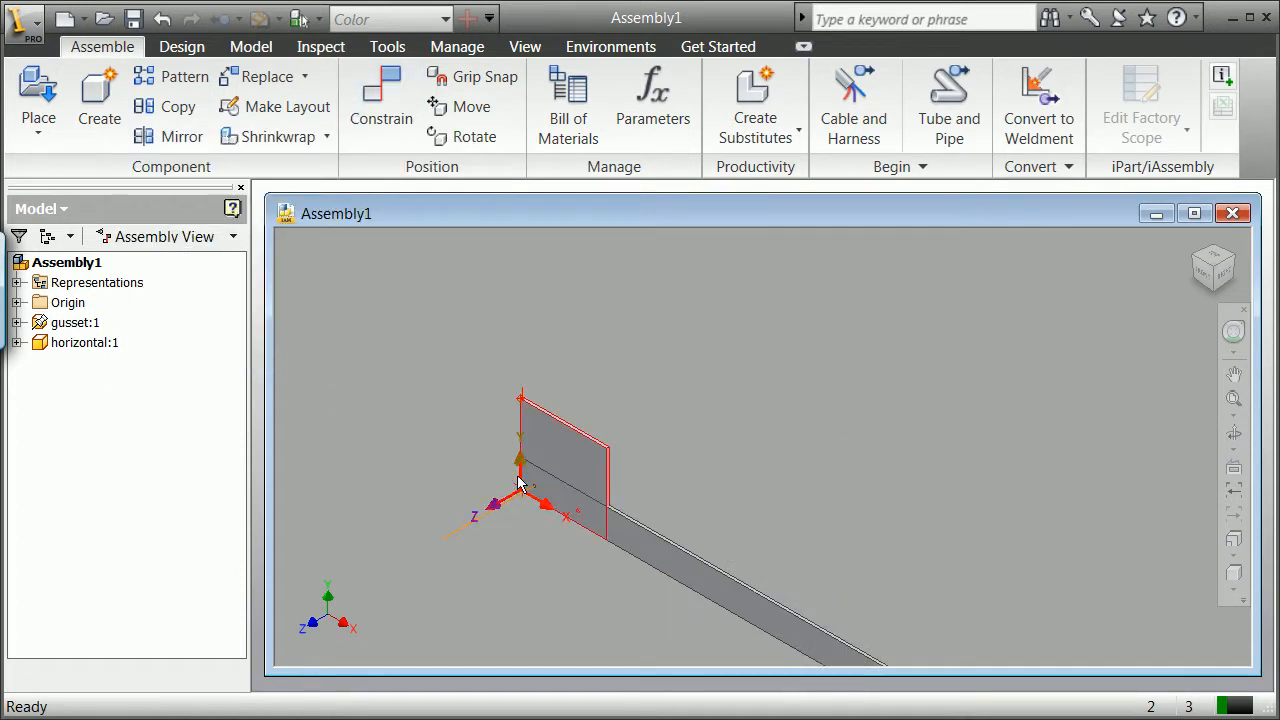
- Expand the gusset and horizontal components in the model tree and remove the grounding from the gusset
scroll(519, 484, "up", 5)
scroll(519, 484, "down", 4)
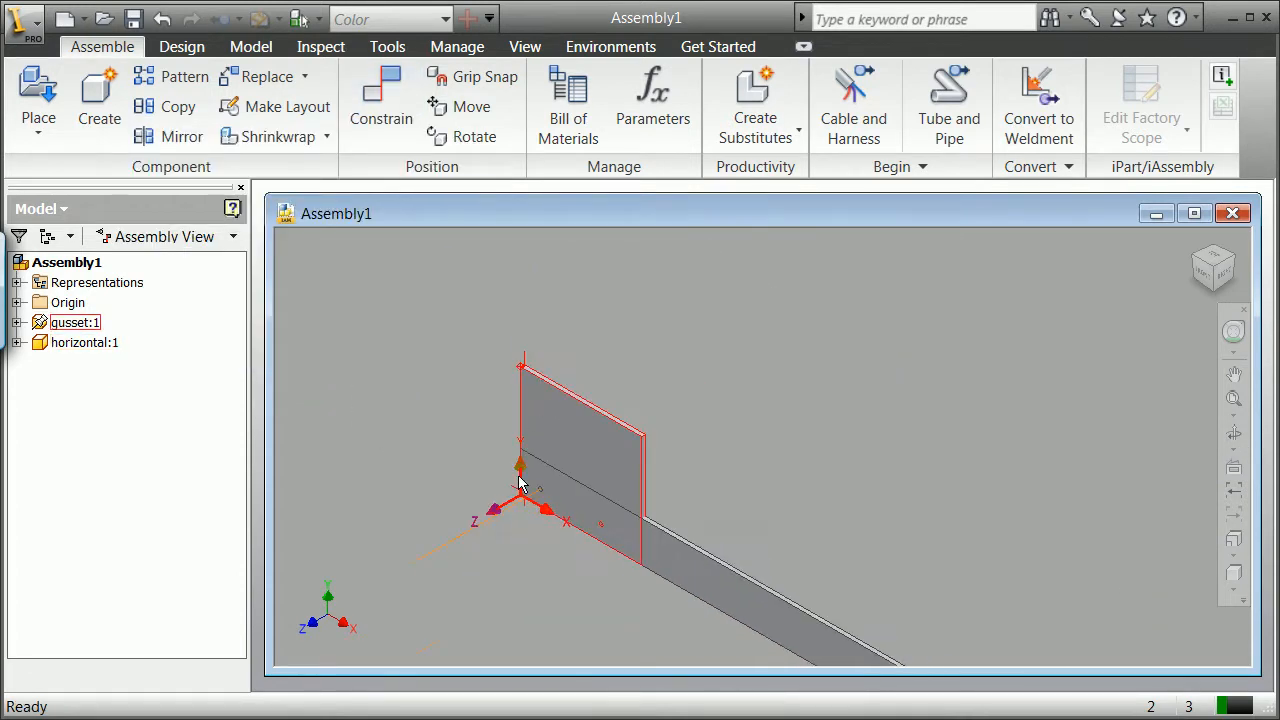
scroll(519, 484, "up", 3)
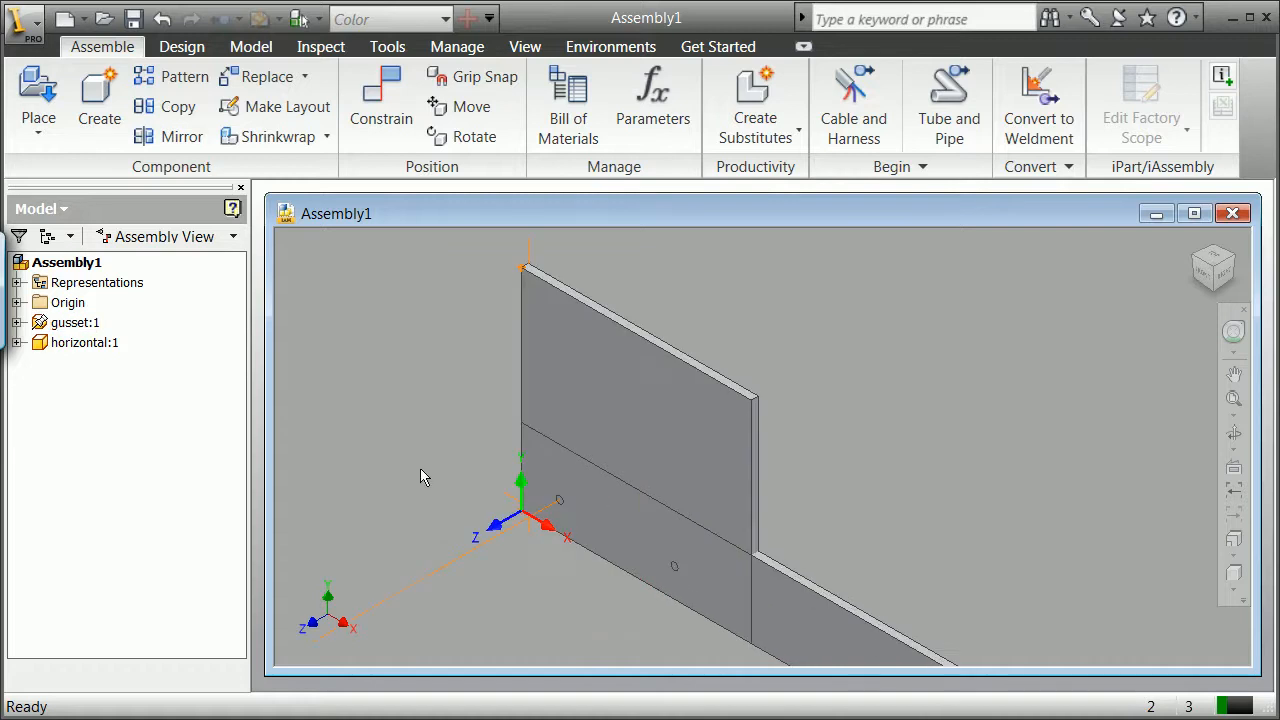
left_click(17, 343)
left_click(17, 322)
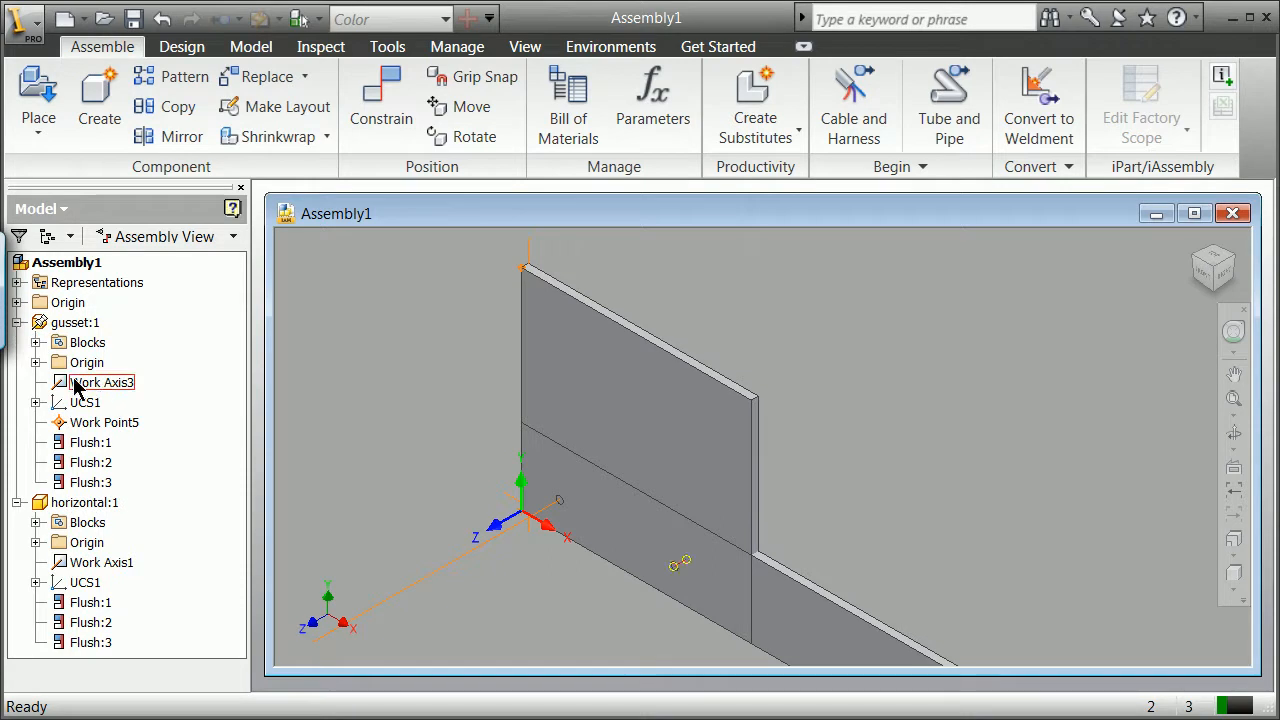
left_click(38, 323)
right_click(40, 323)
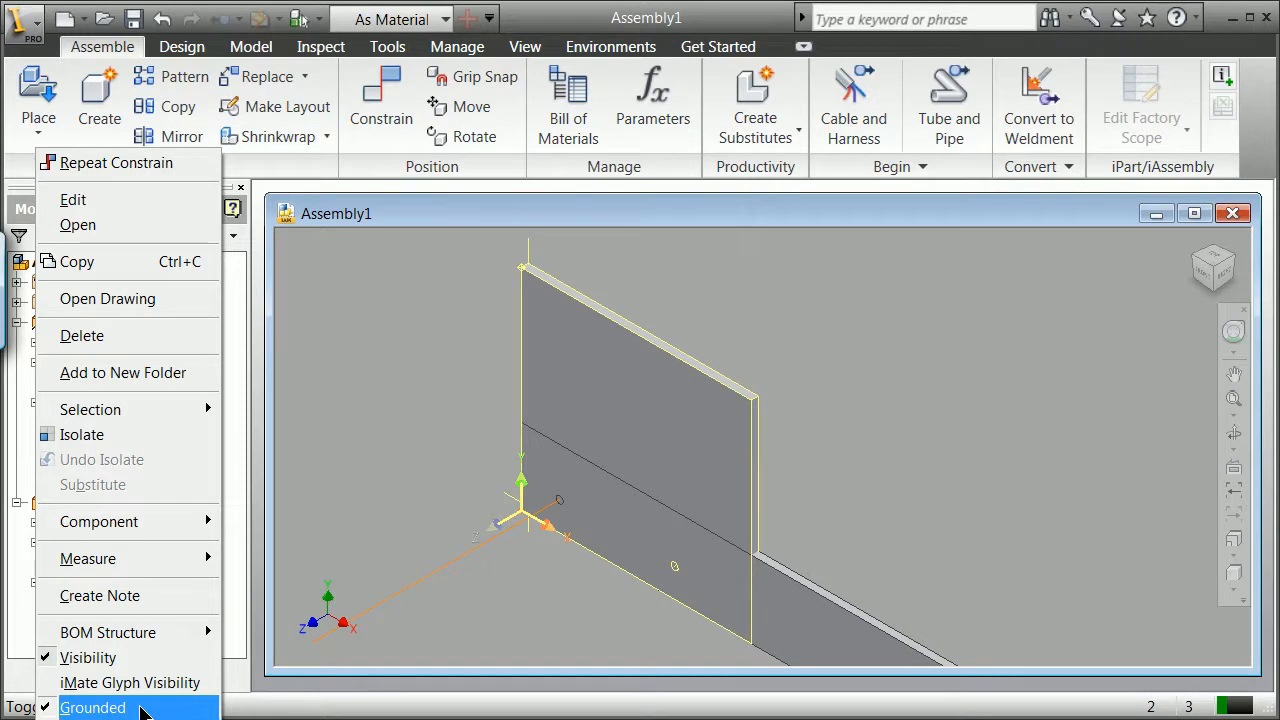
left_click(140, 708)
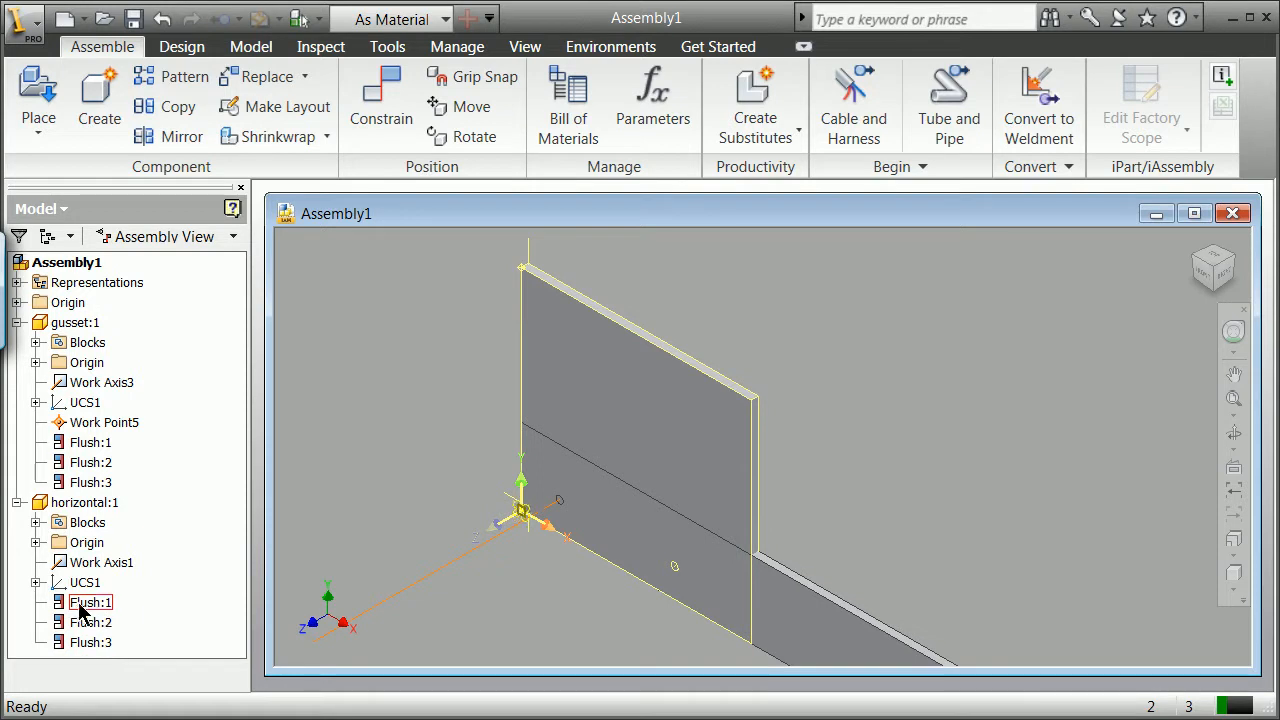
- Examine the planes, axes and center point of the horizontal bar's UCS1 and its available options
left_click(37, 583)
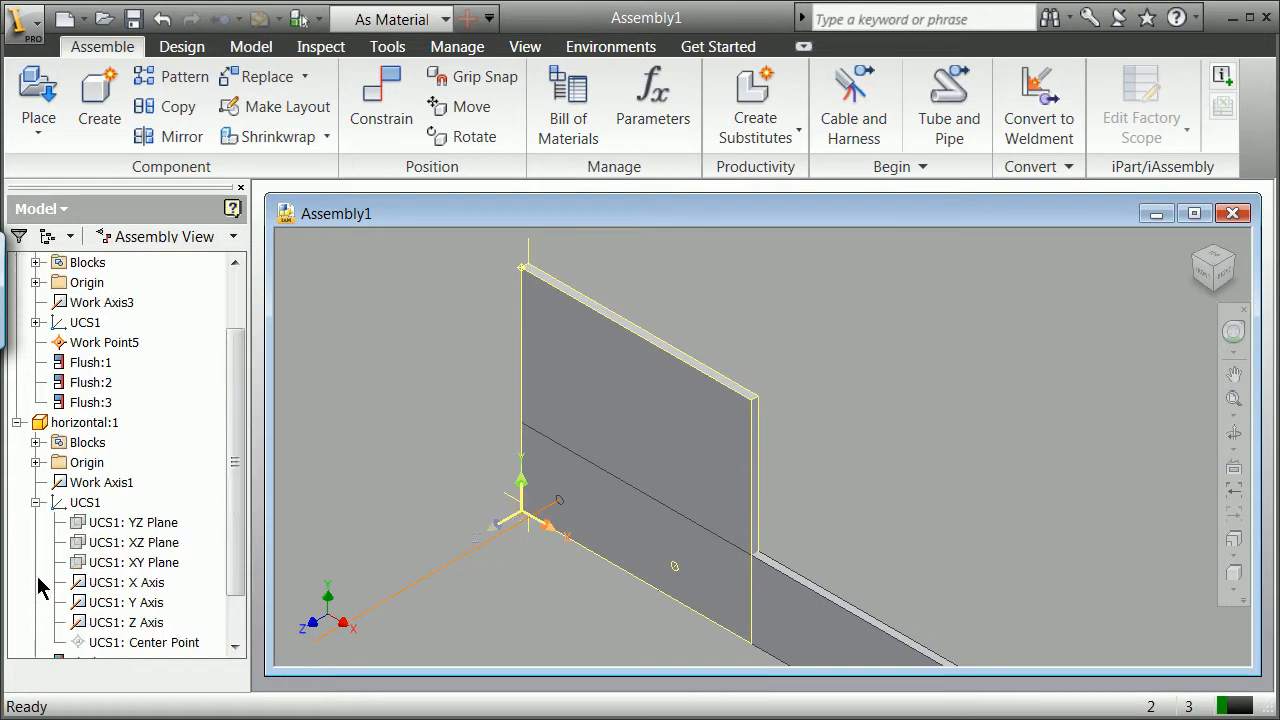
scroll(234, 491, "down", 1)
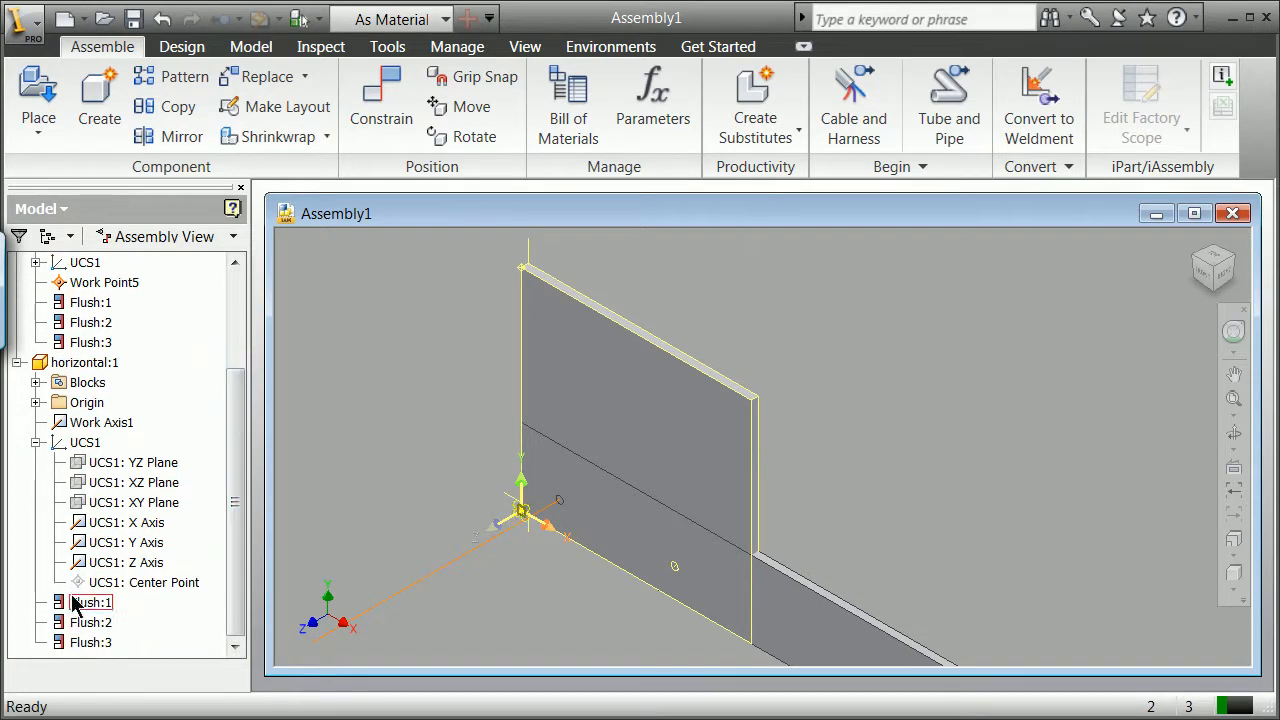
left_click(36, 443)
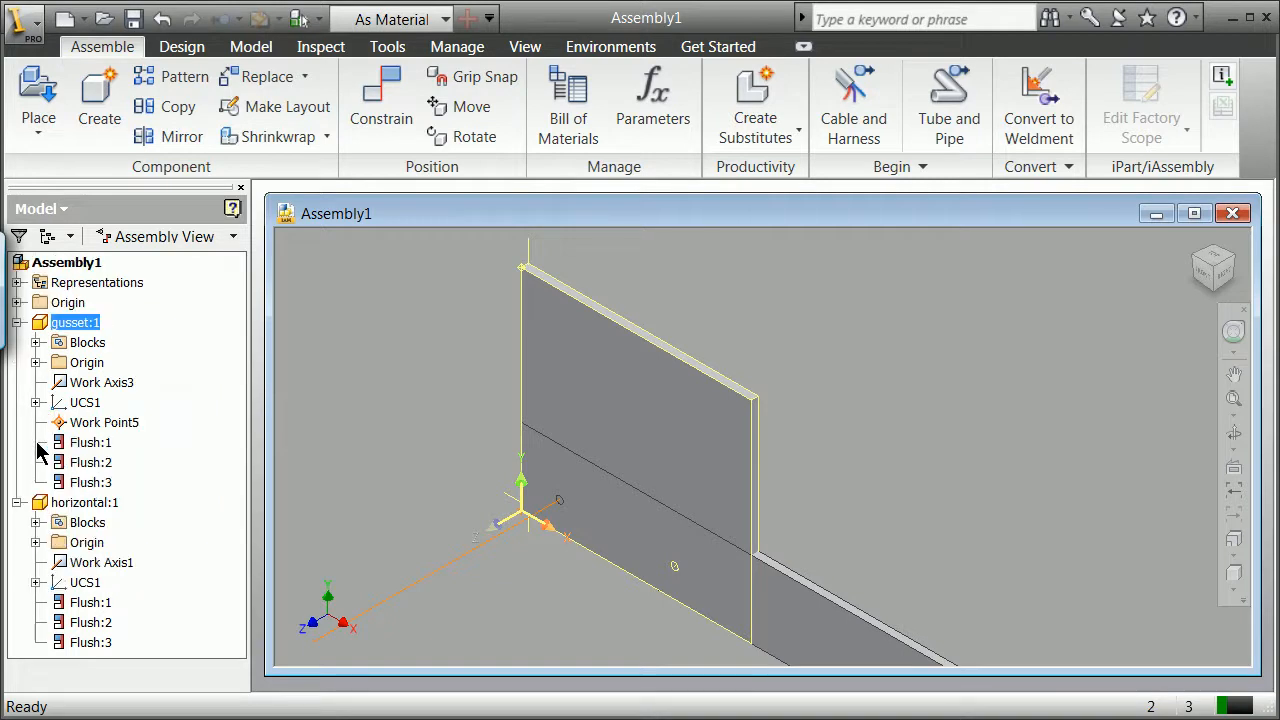
left_click(68, 586)
right_click(68, 588)
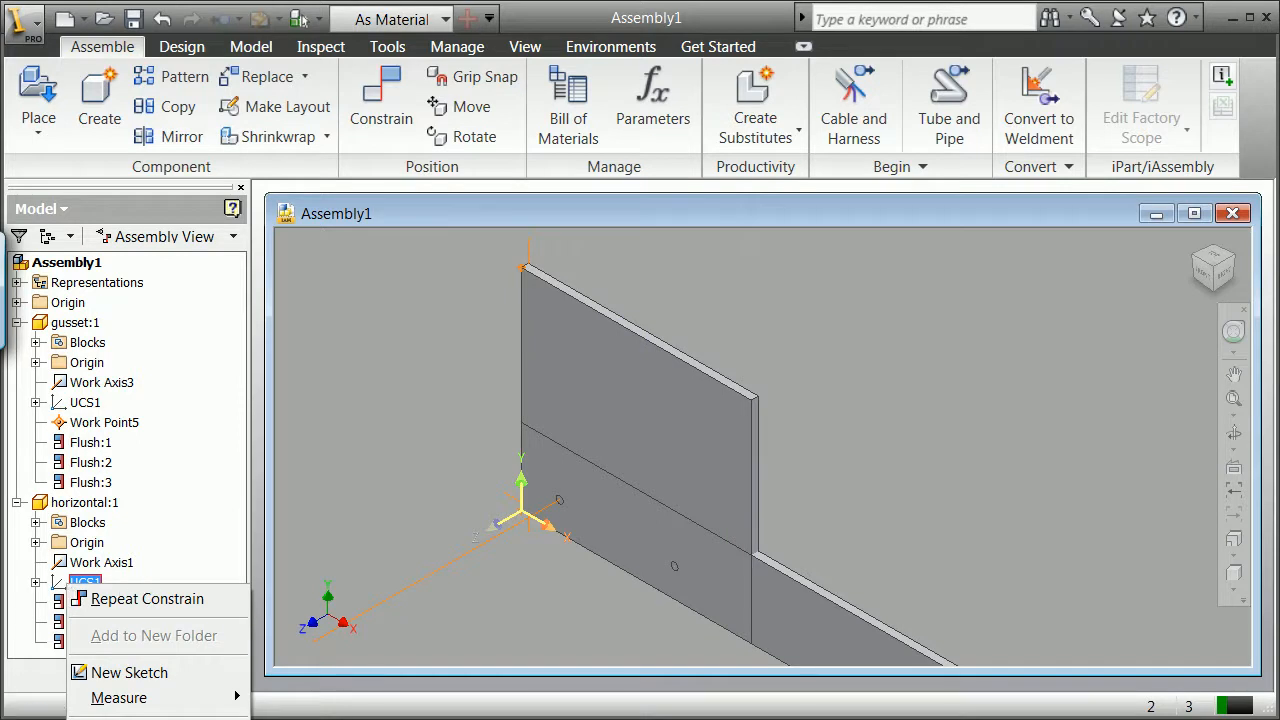
key("Escape")
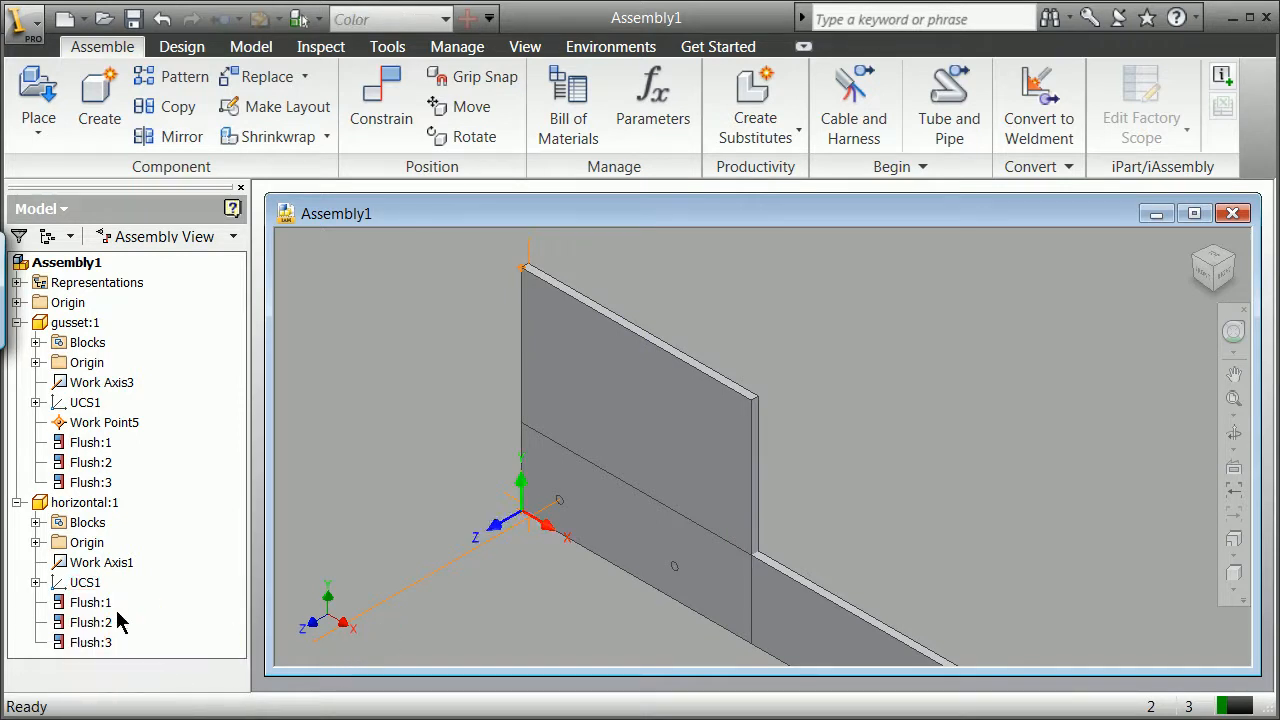
- Delete the three flush constraints, Flush:1, Flush:2 and Flush:3, between the gusset and the horizontal bar
left_click(97, 603)
right_click(100, 612)
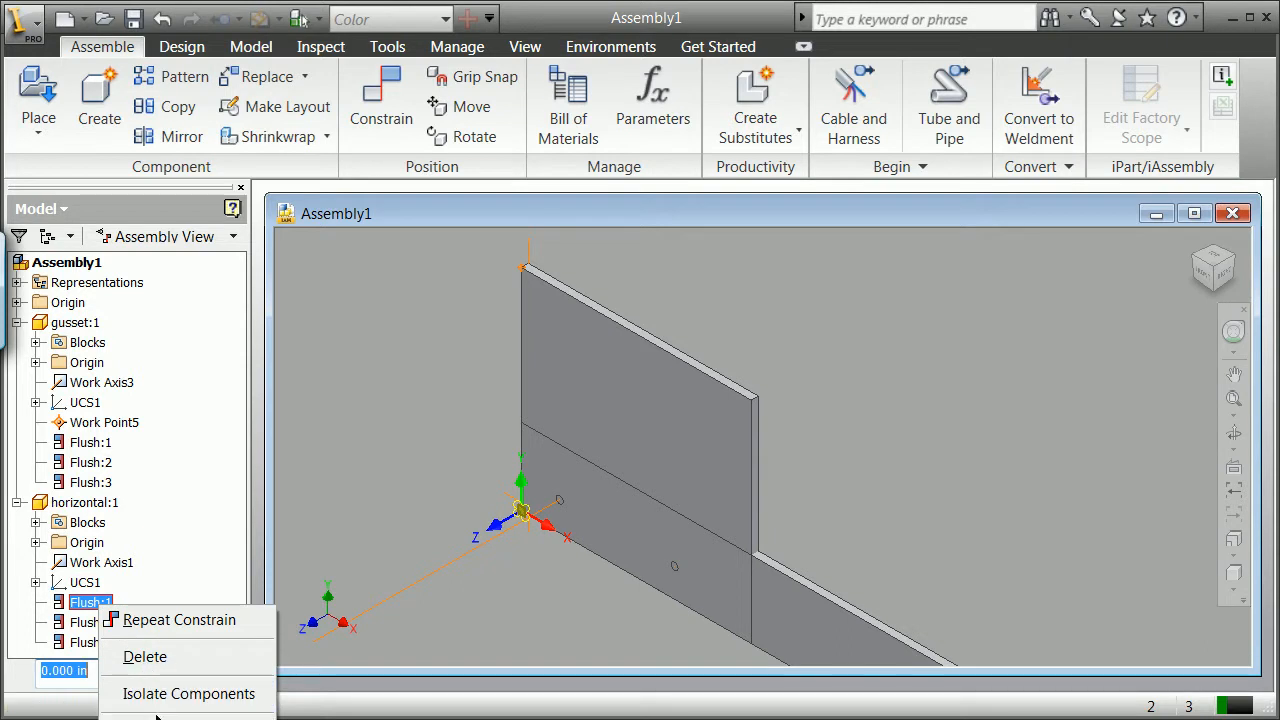
left_click(177, 656)
left_click(84, 588)
right_click(84, 590)
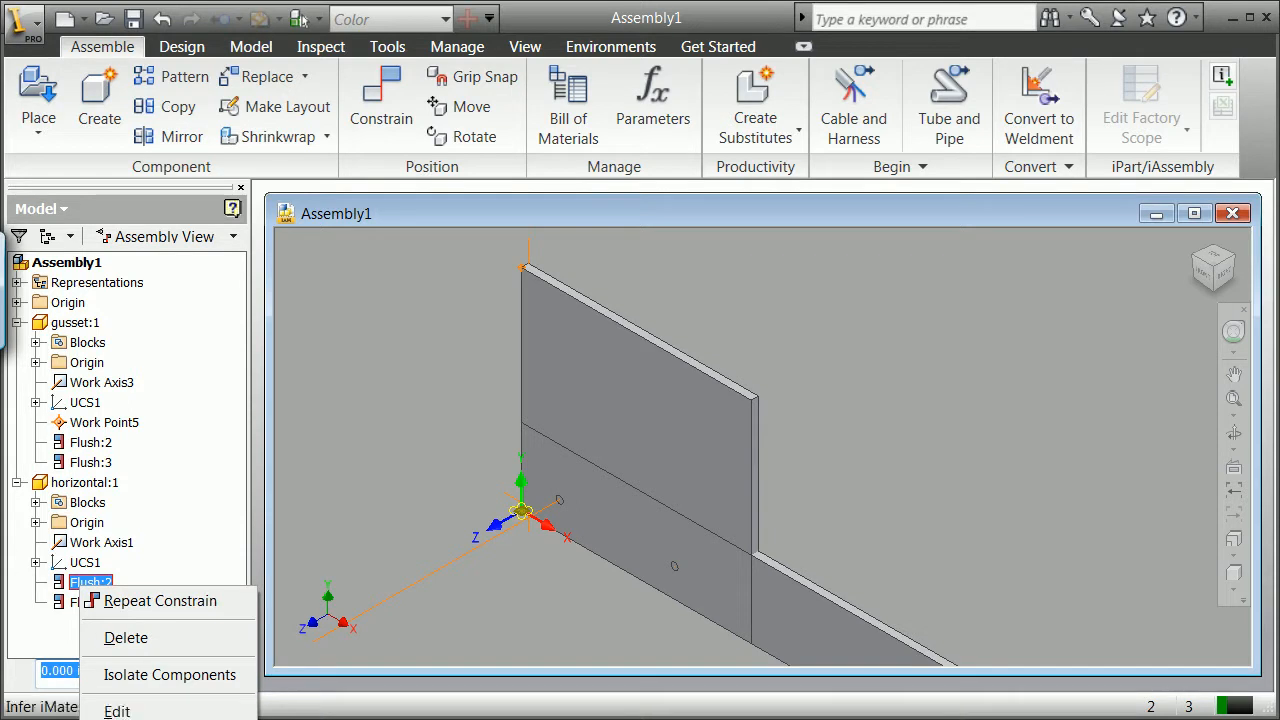
left_click(128, 641)
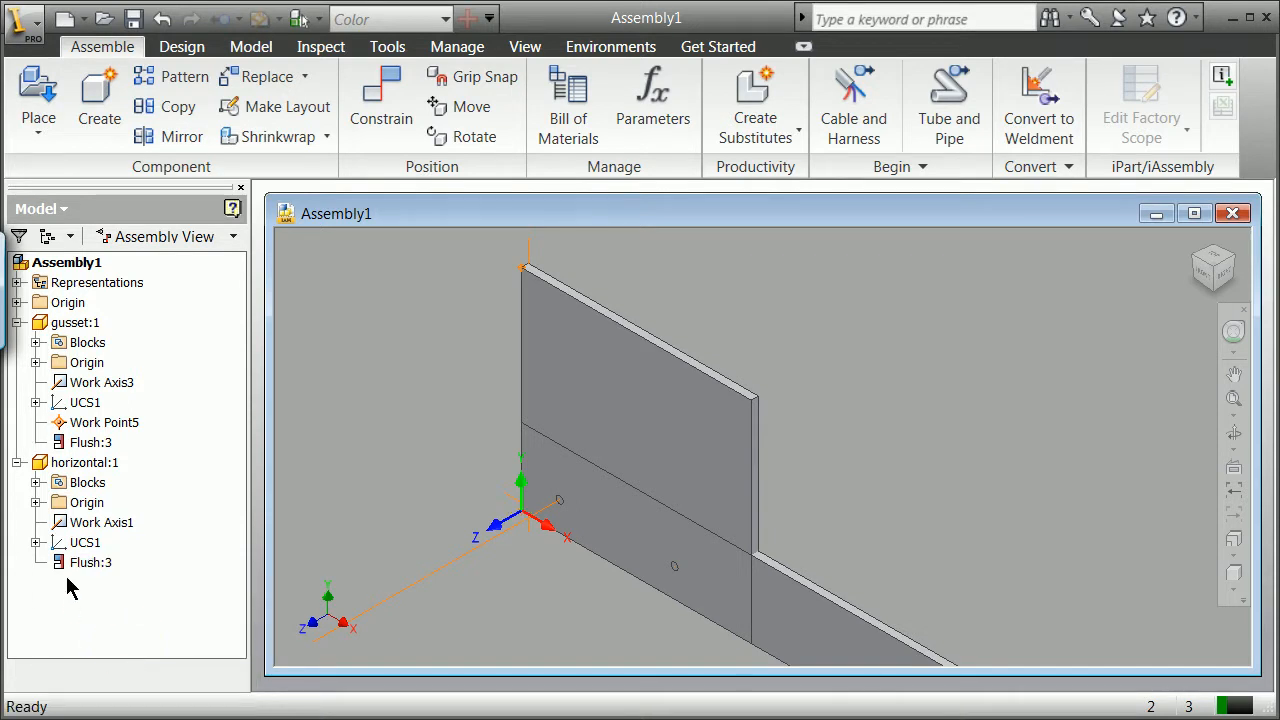
left_click(75, 563)
right_click(74, 565)
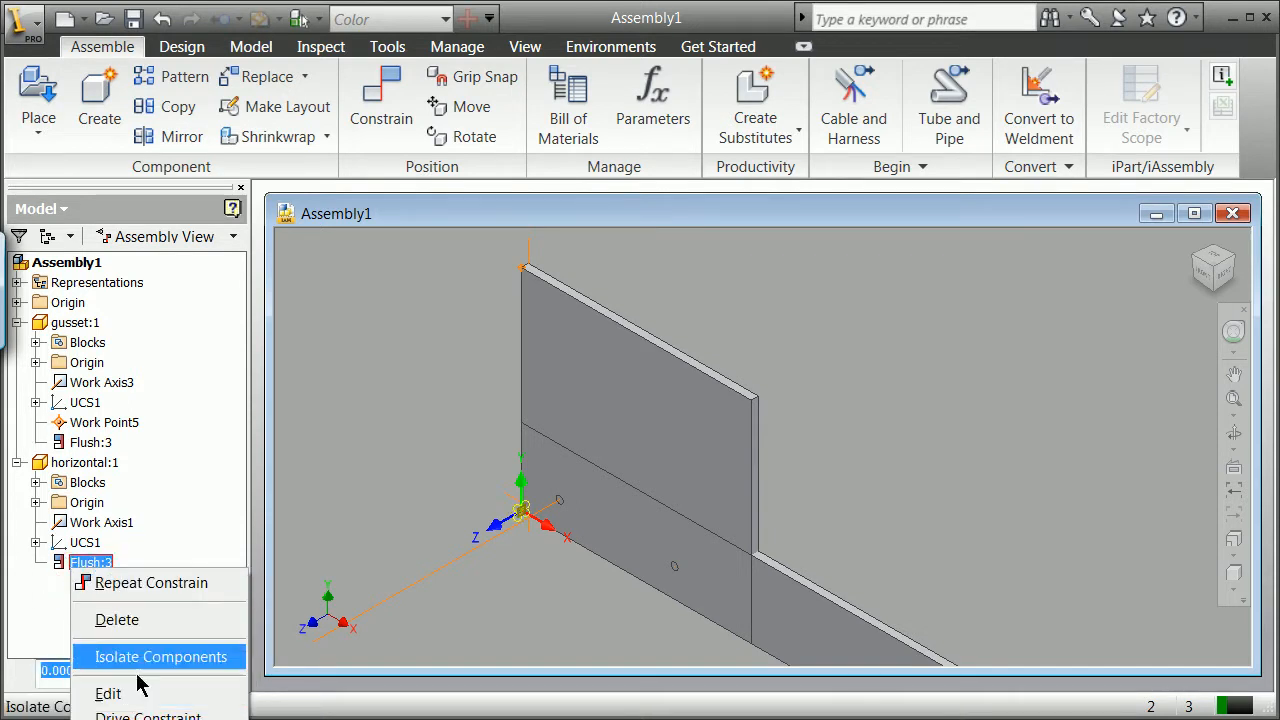
left_click(140, 622)
- Add an opposed Insert constraint with 0.000 in offset between the horizontal bar's hole and the gusset's hole
scroll(562, 537, "up", 3)
scroll(562, 537, "down", 3)
scroll(617, 556, "up", 5)
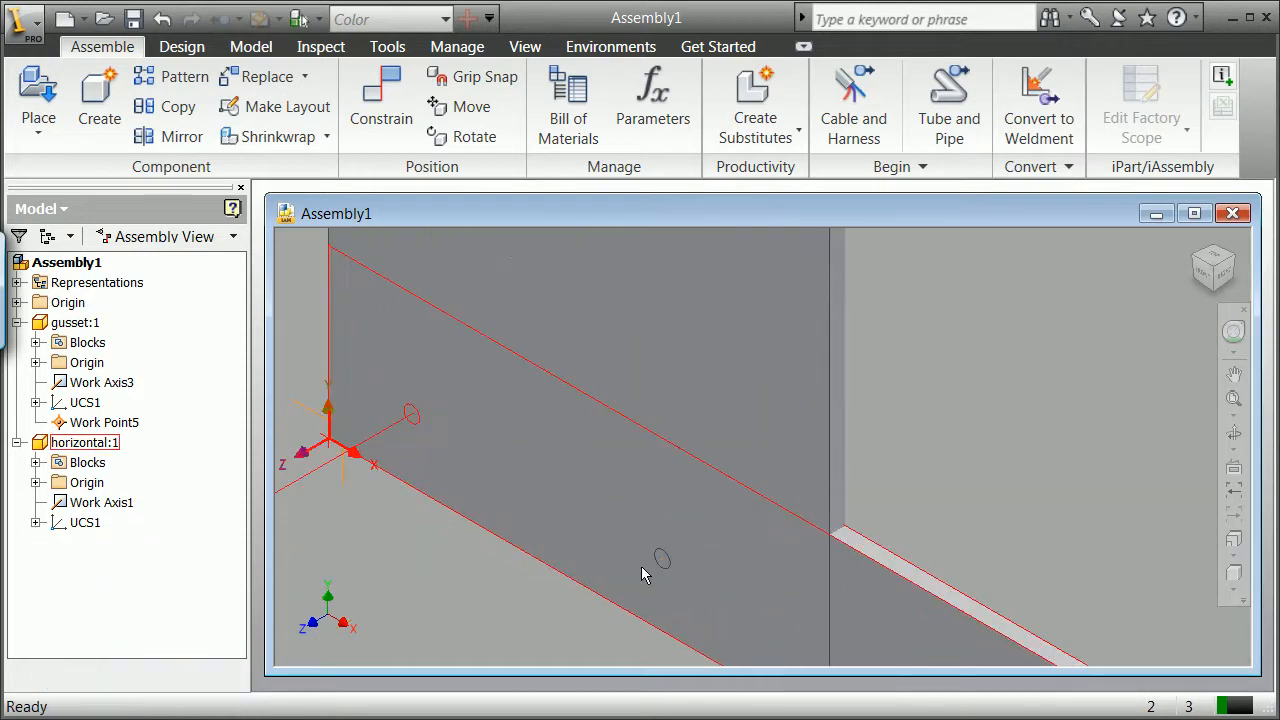
scroll(651, 571, "down", 3)
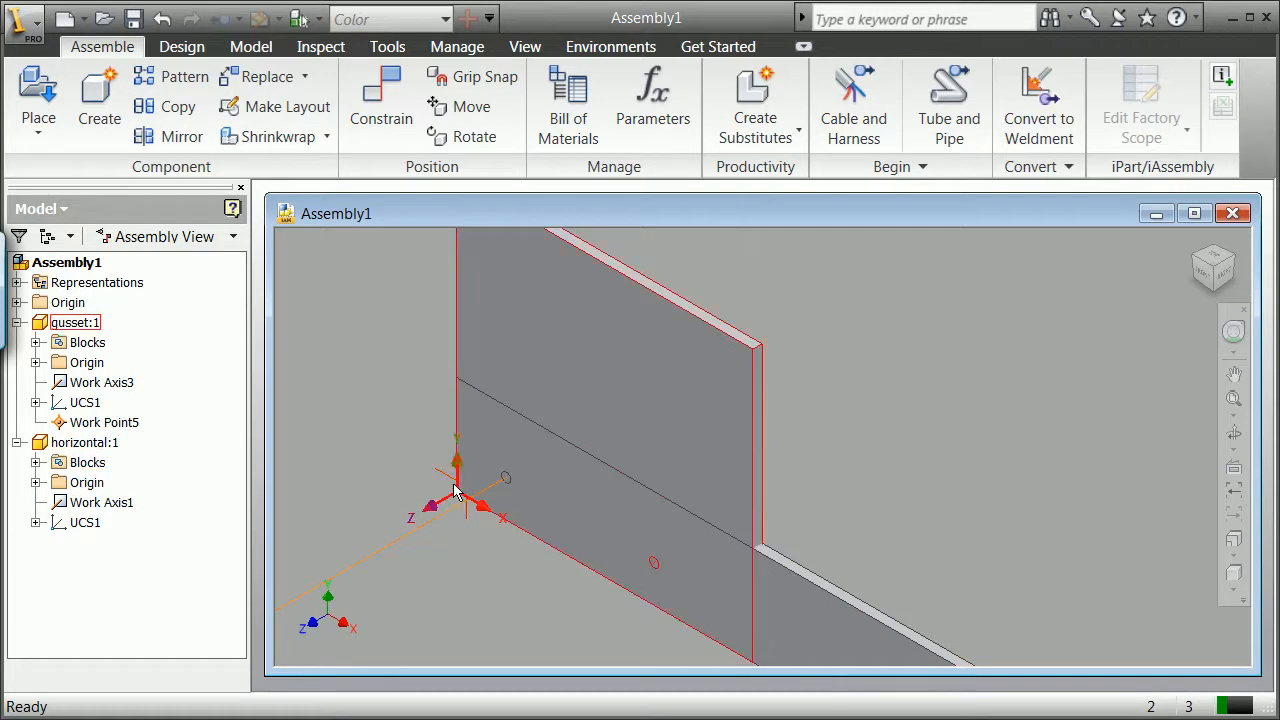
left_click(381, 100)
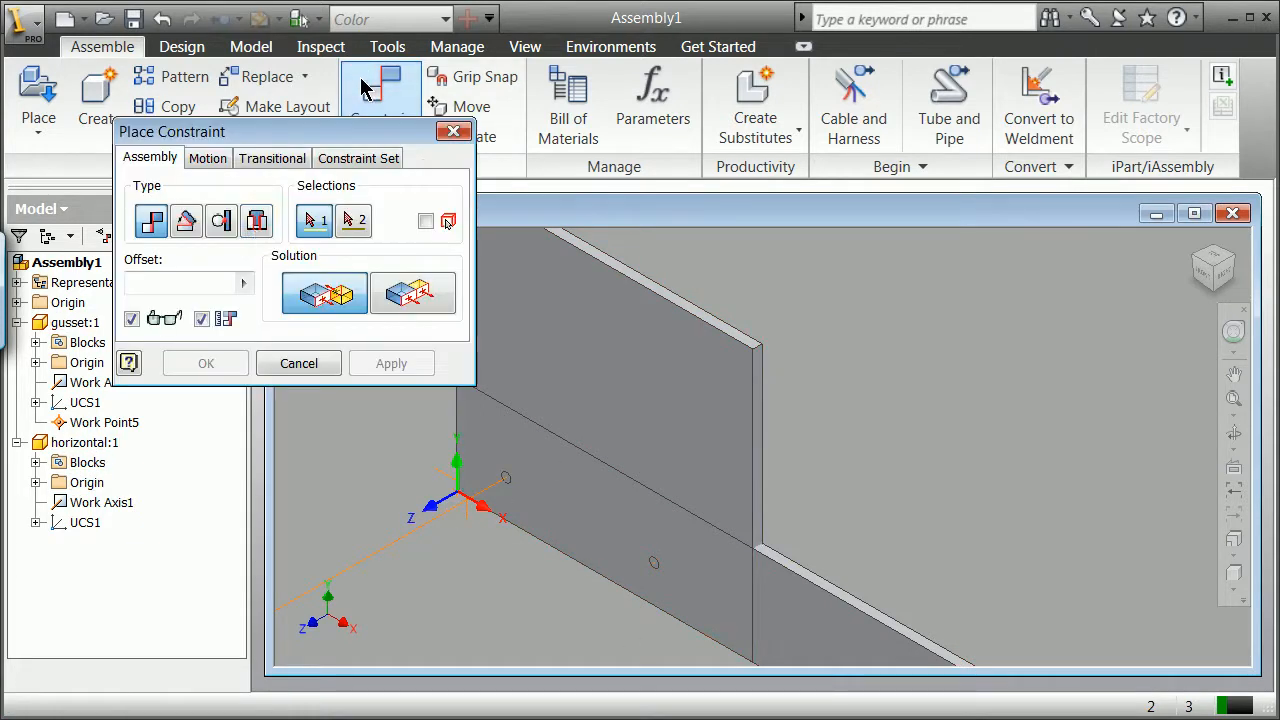
left_click(257, 222)
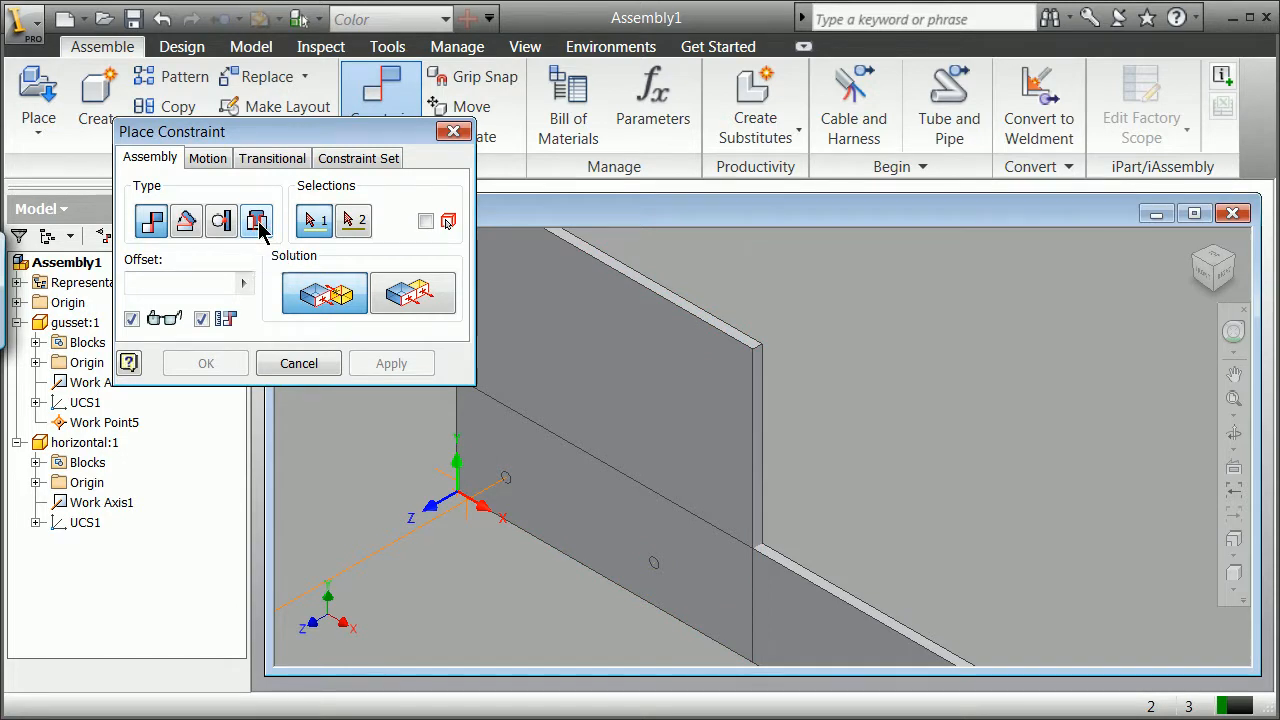
left_click(510, 487)
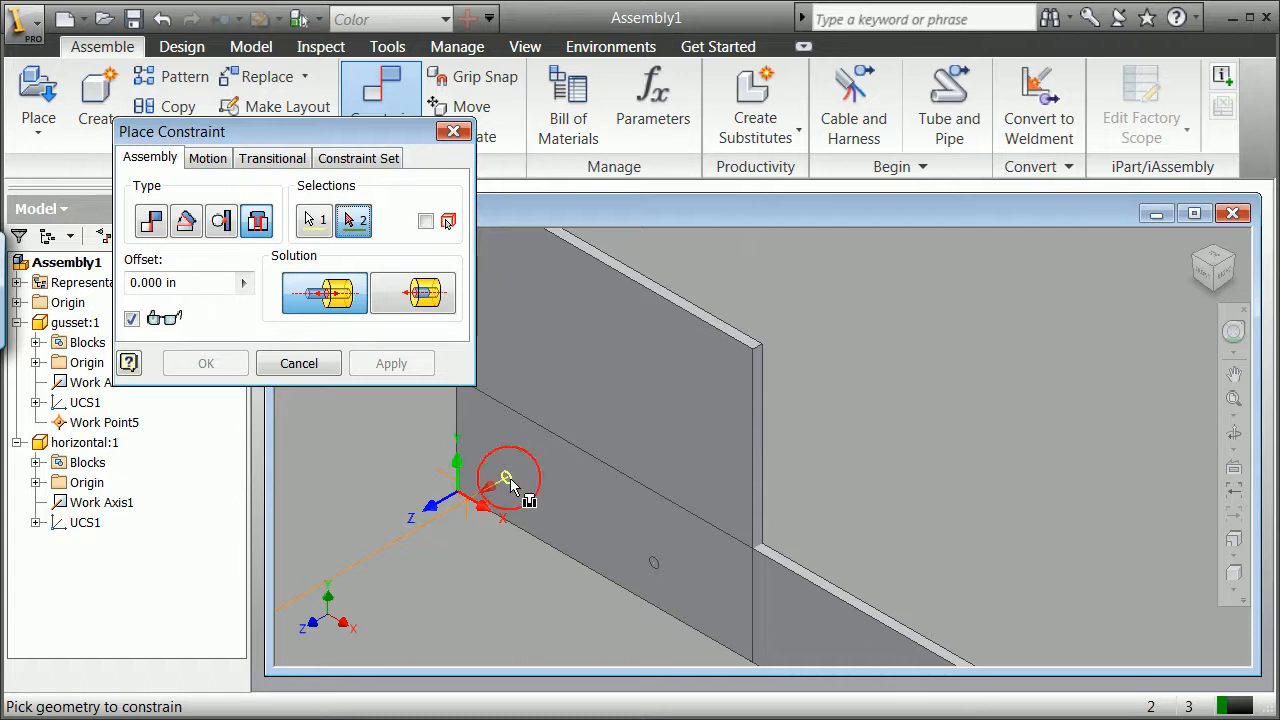
left_click(652, 574)
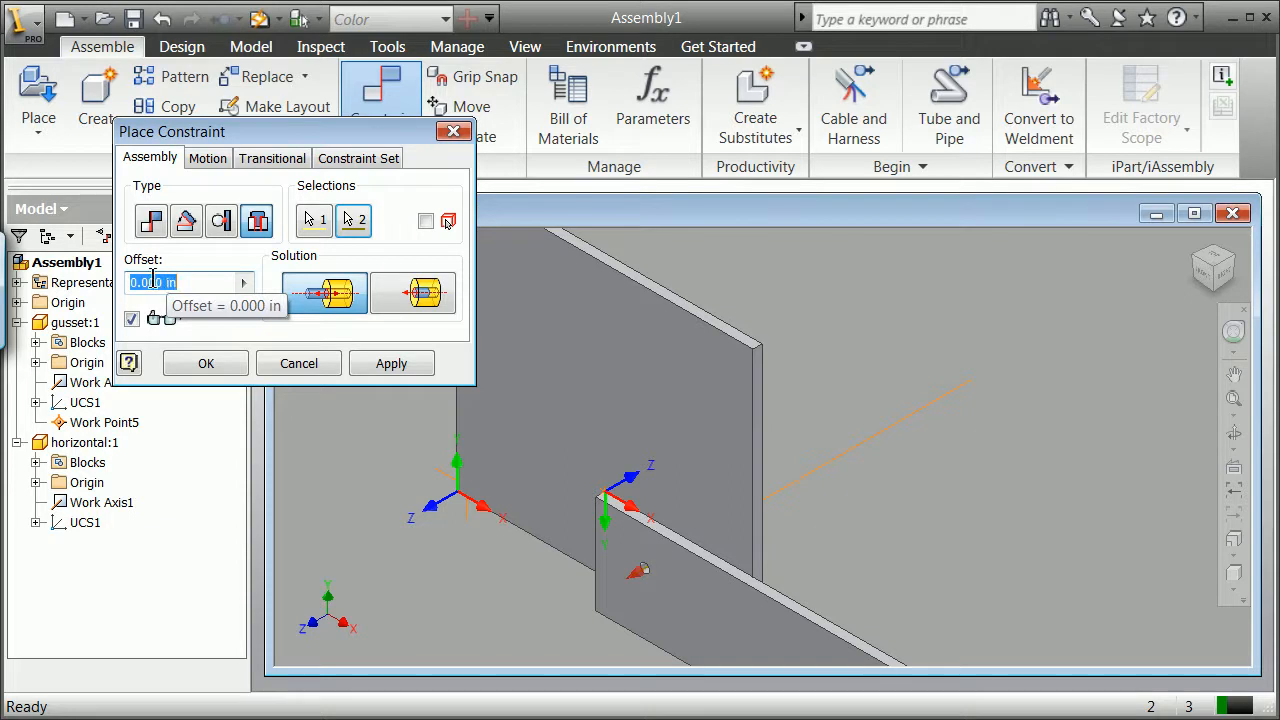
left_click(204, 364)
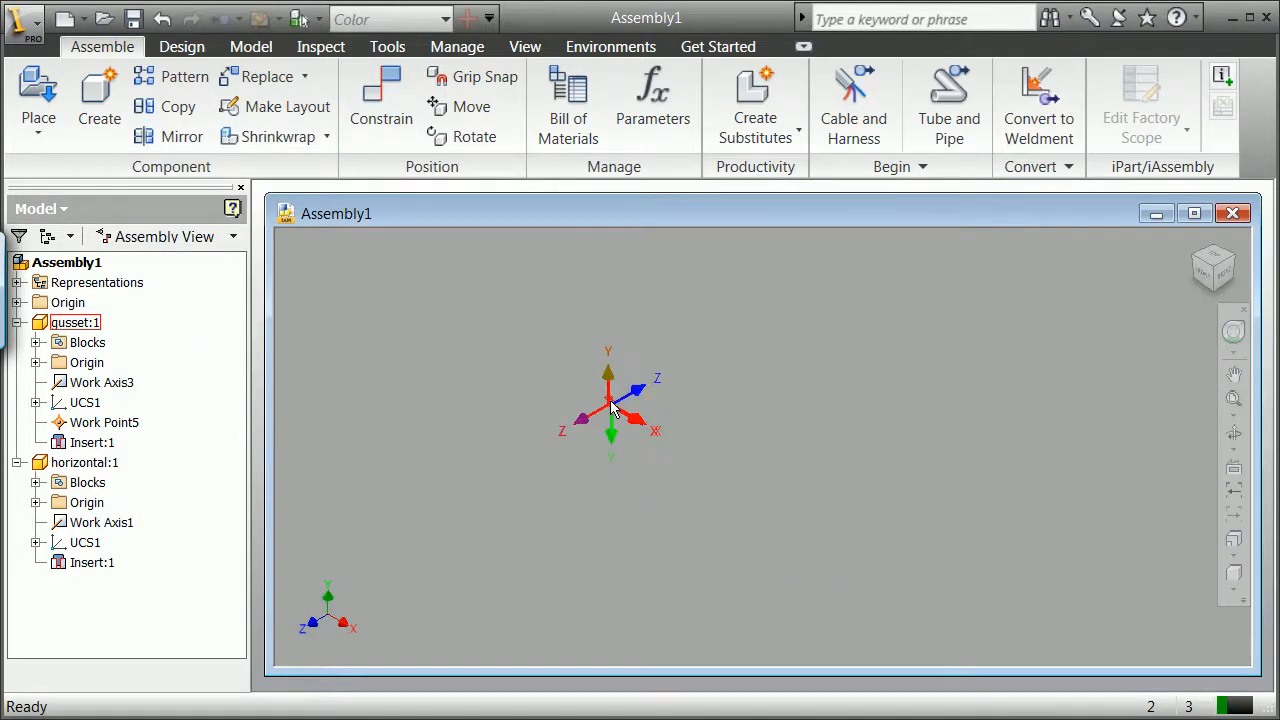
- Swing the horizontal bar about its inserted hole and examine the joint from the gusset's opposite side
left_click_drag(612, 408, 725, 283)
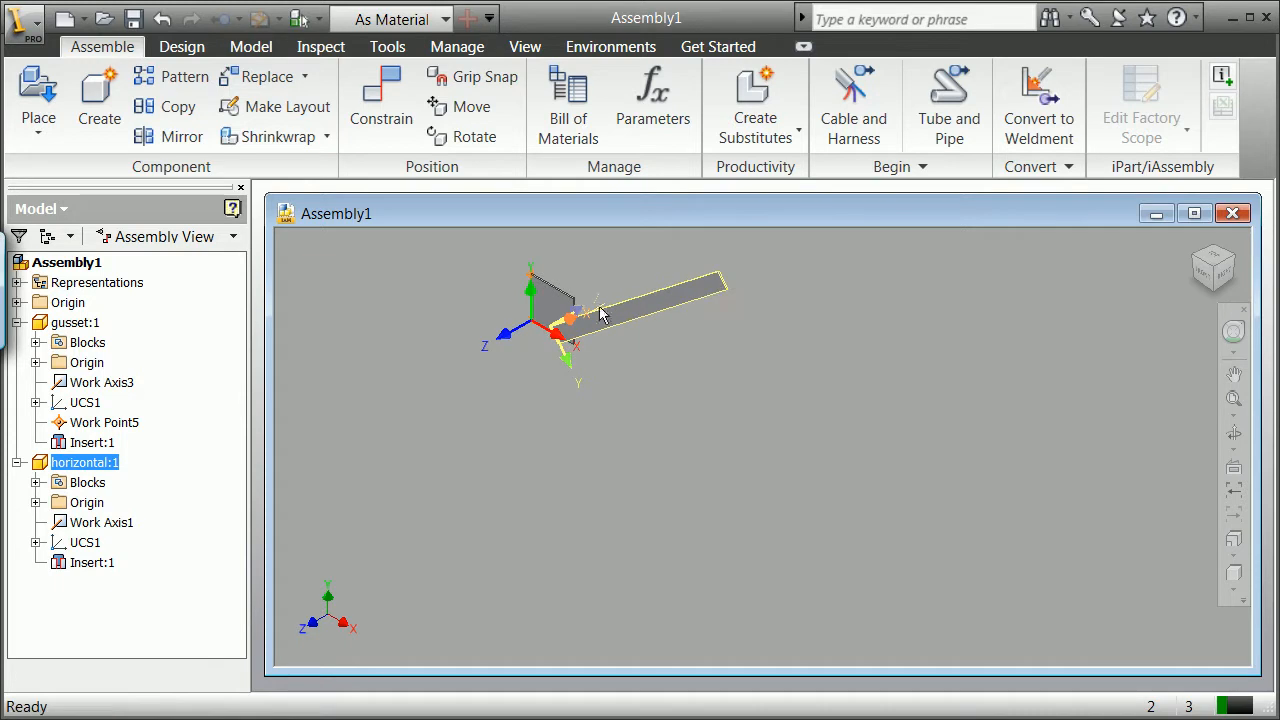
scroll(571, 332, "down", 5)
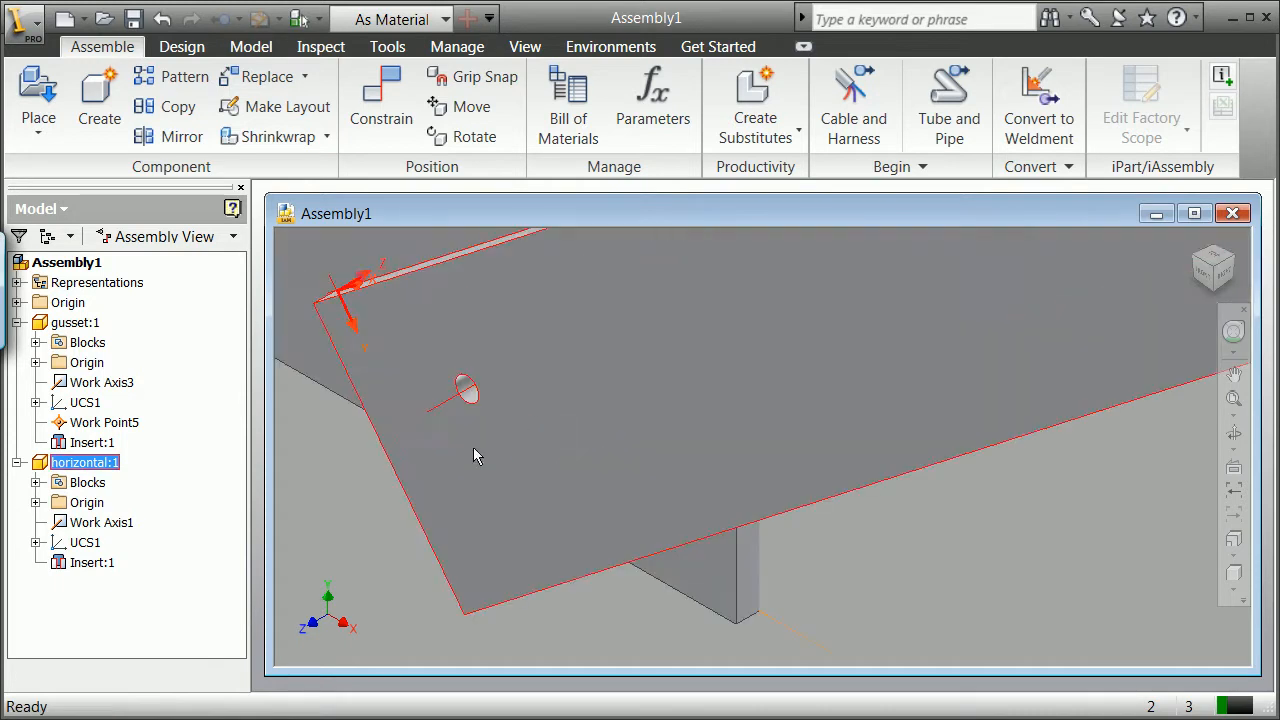
scroll(503, 440, "down", 2)
scroll(503, 440, "up", 2)
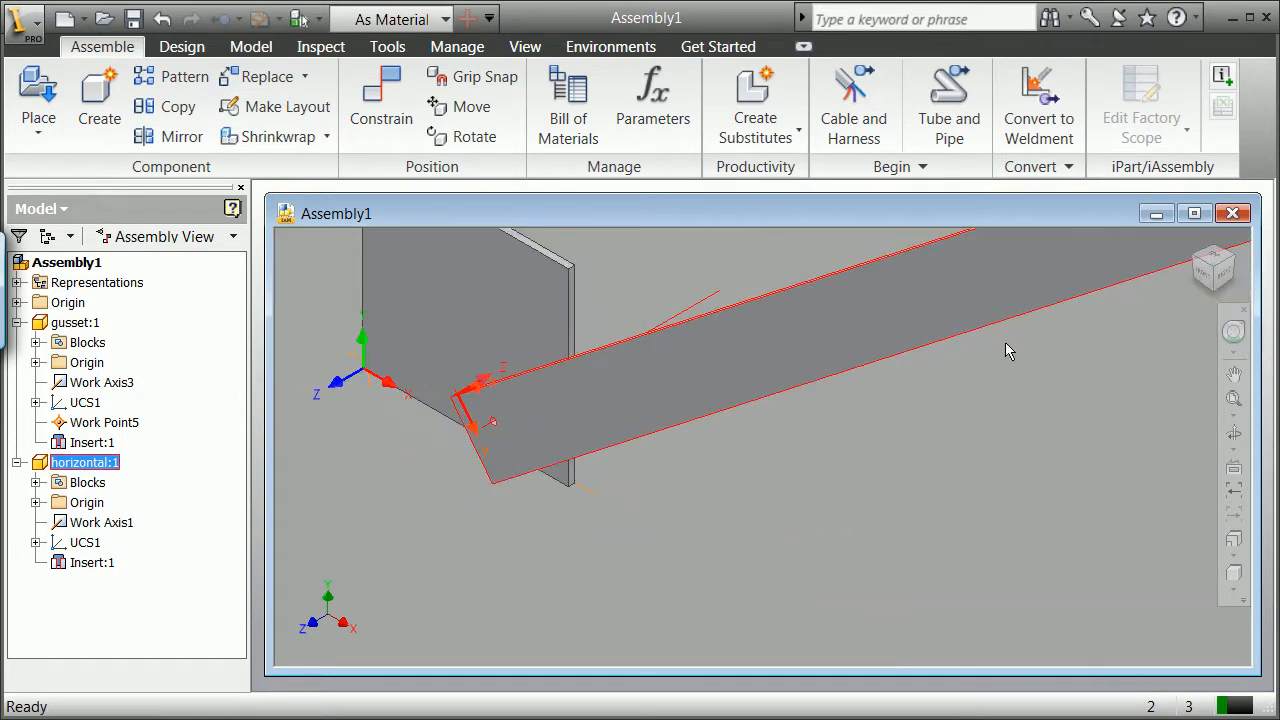
scroll(1181, 325, "down", 5)
scroll(1181, 321, "up", 4)
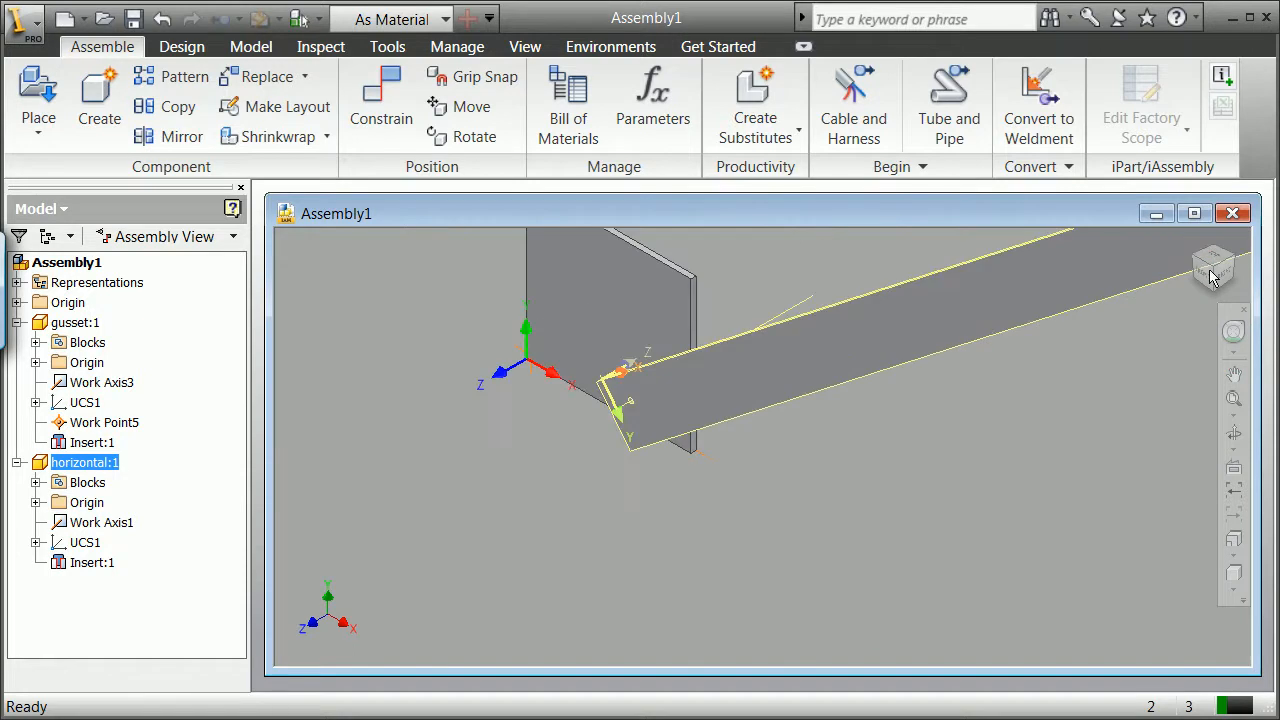
left_click_drag(1212, 270, 1060, 332)
key("Escape")
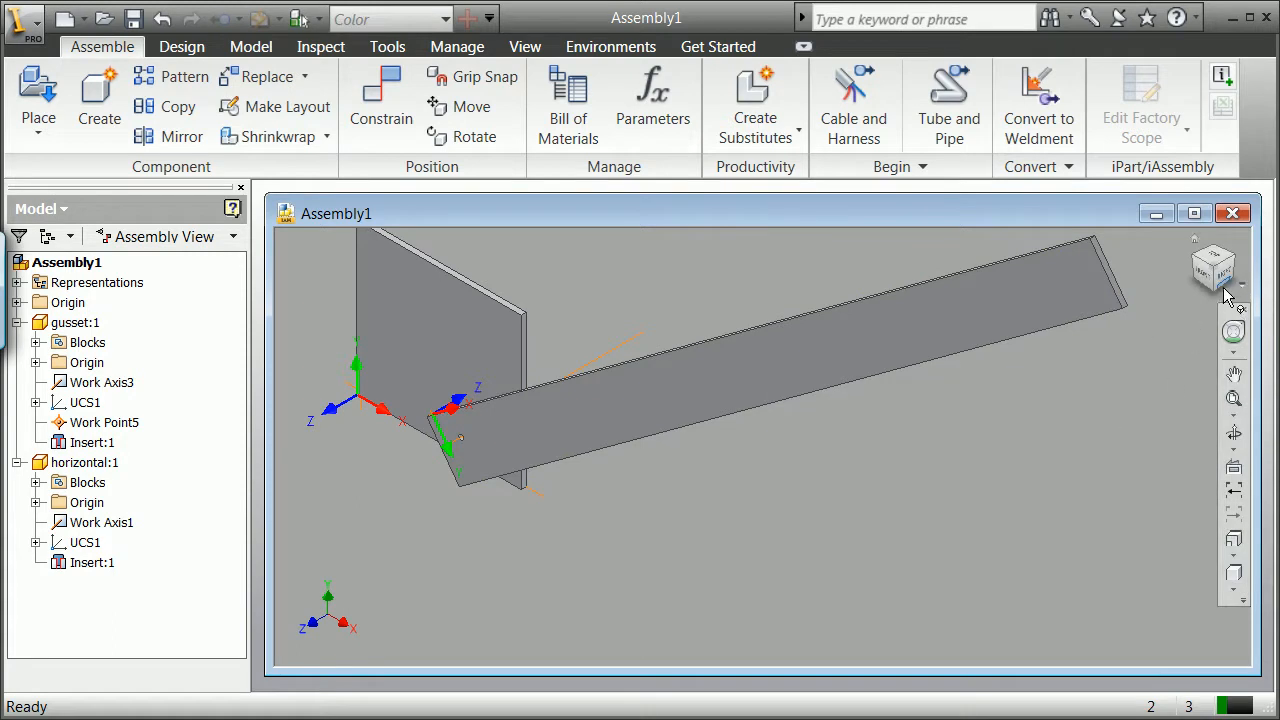
left_click(1187, 265)
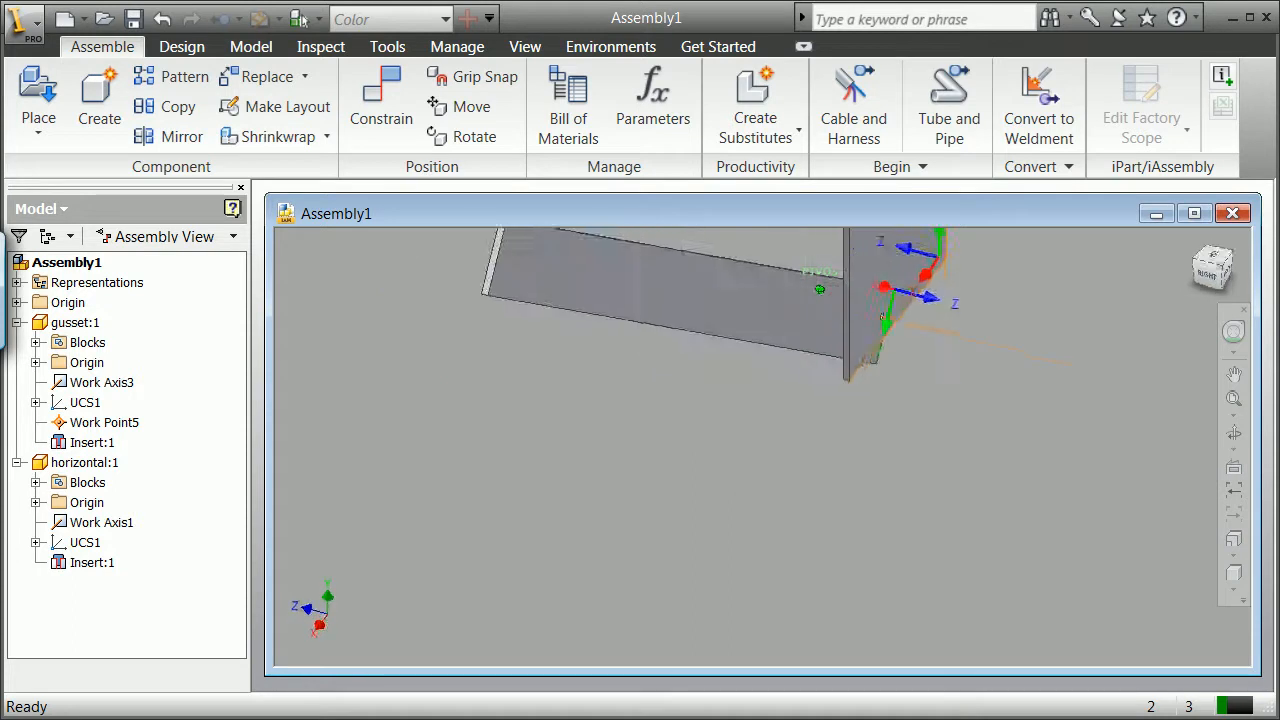
left_click(1191, 269)
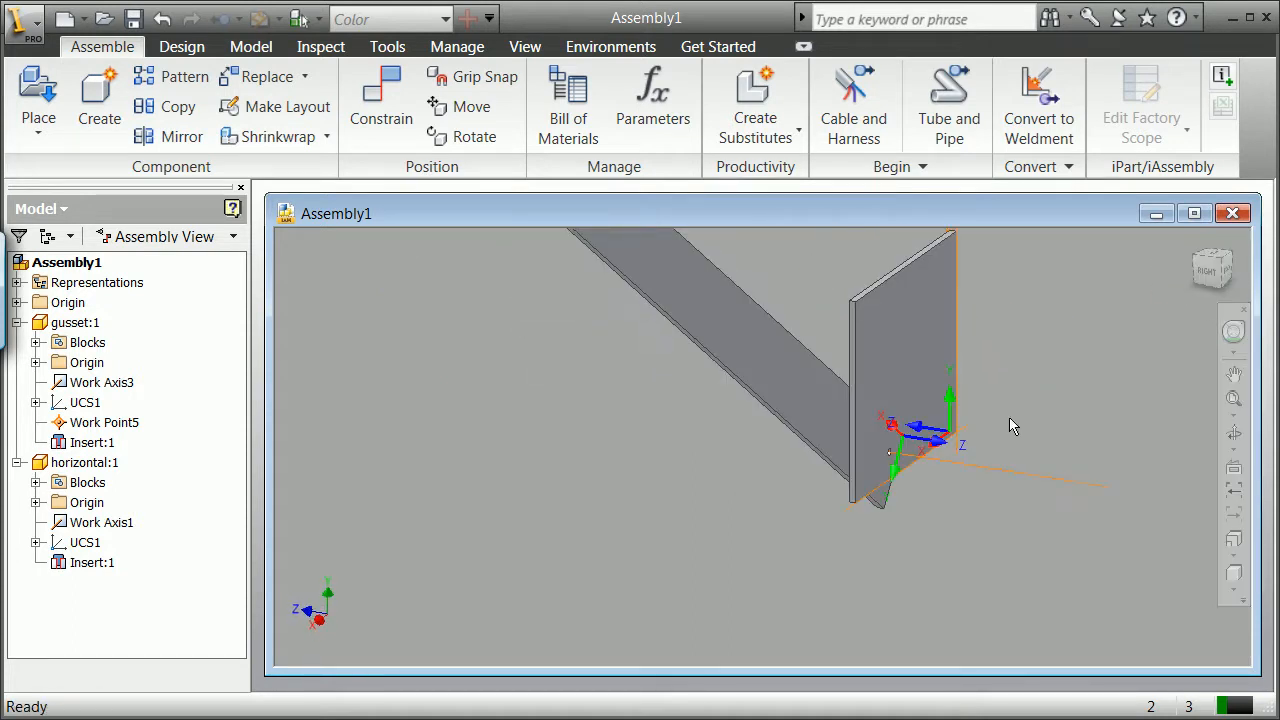
- Place one instance of slanted.ipt in the assembly beside the gusset and horizontal bar, accepting the educational watermark
scroll(998, 437, "up", 3)
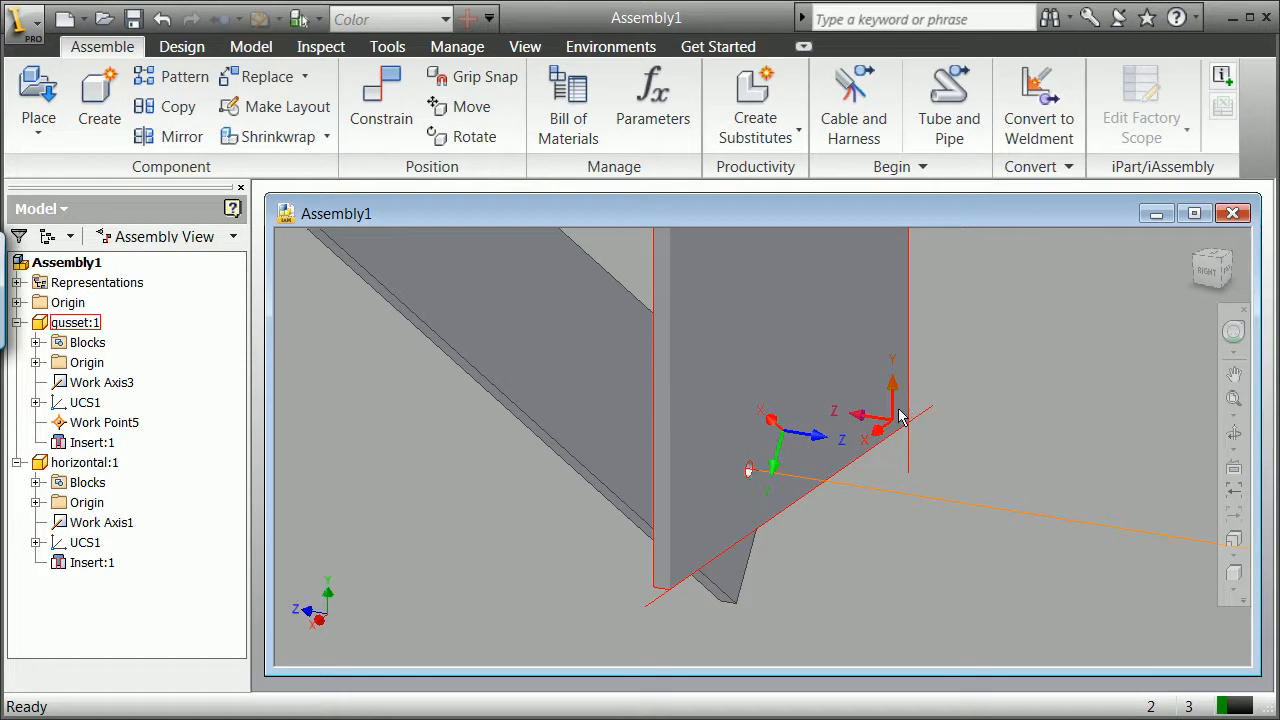
left_click(110, 560)
left_click(40, 108)
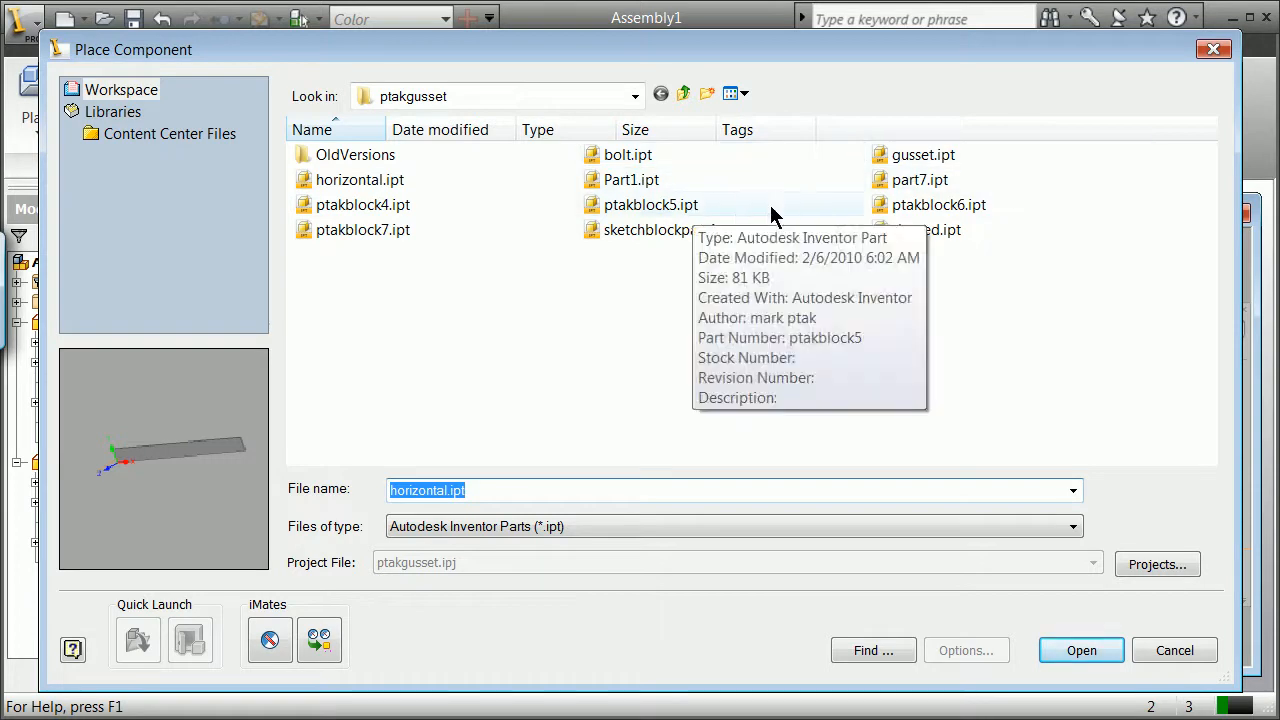
left_click(920, 233)
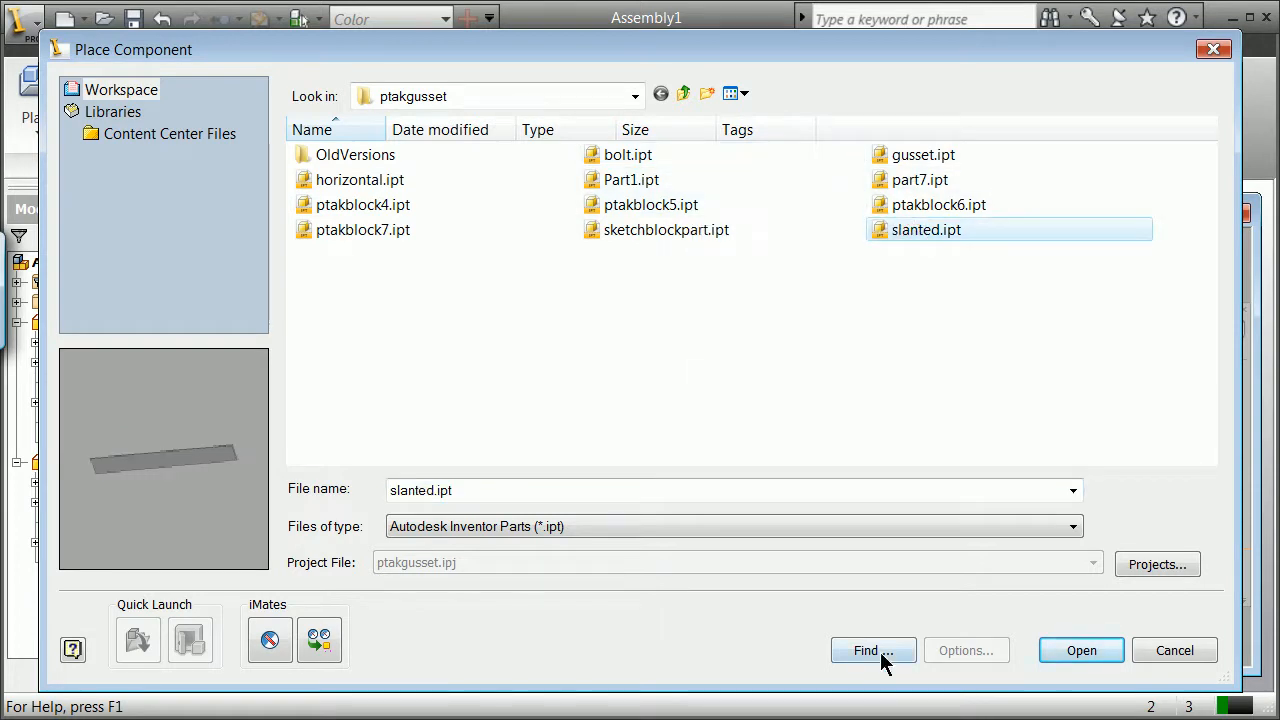
left_click(1078, 651)
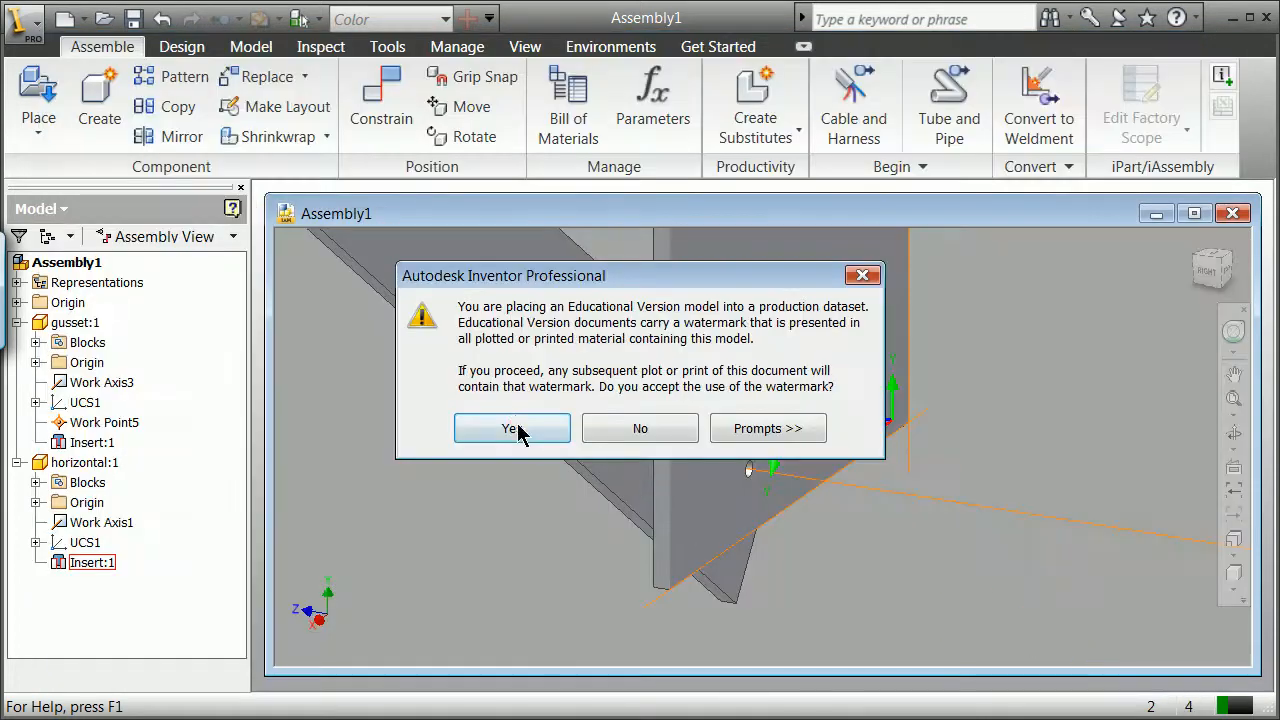
left_click(512, 430)
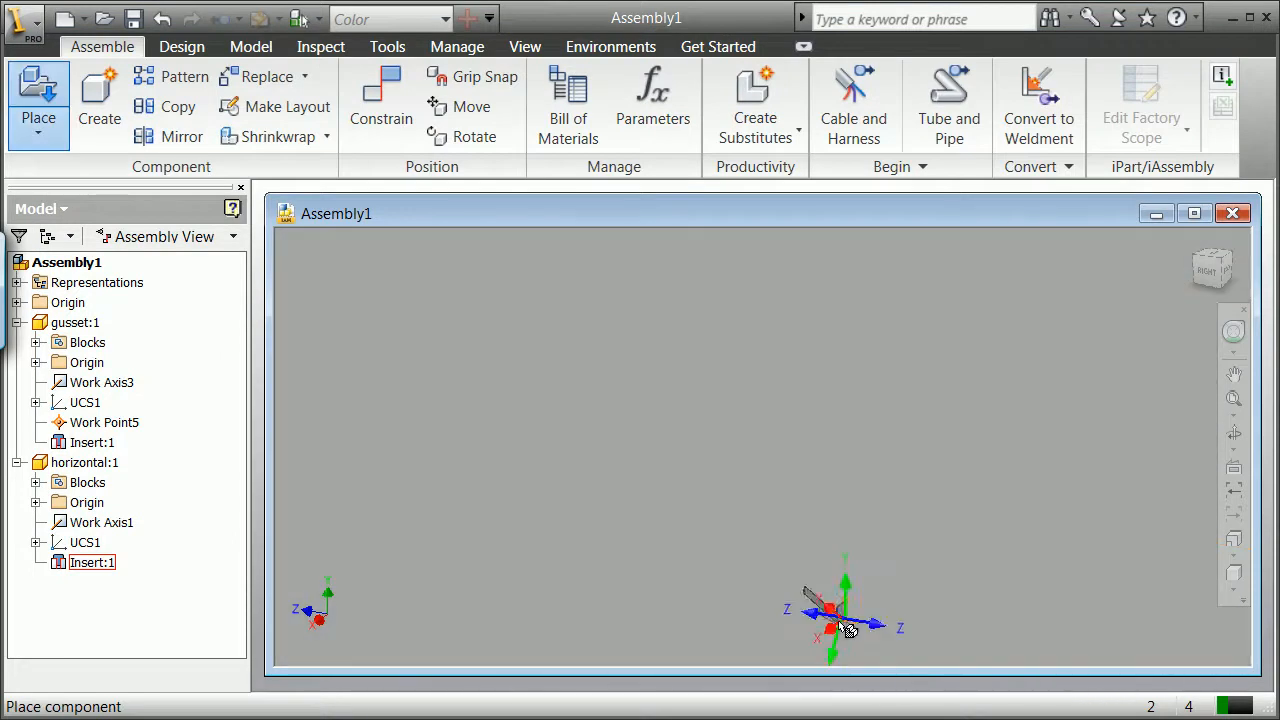
scroll(848, 625, "down", 5)
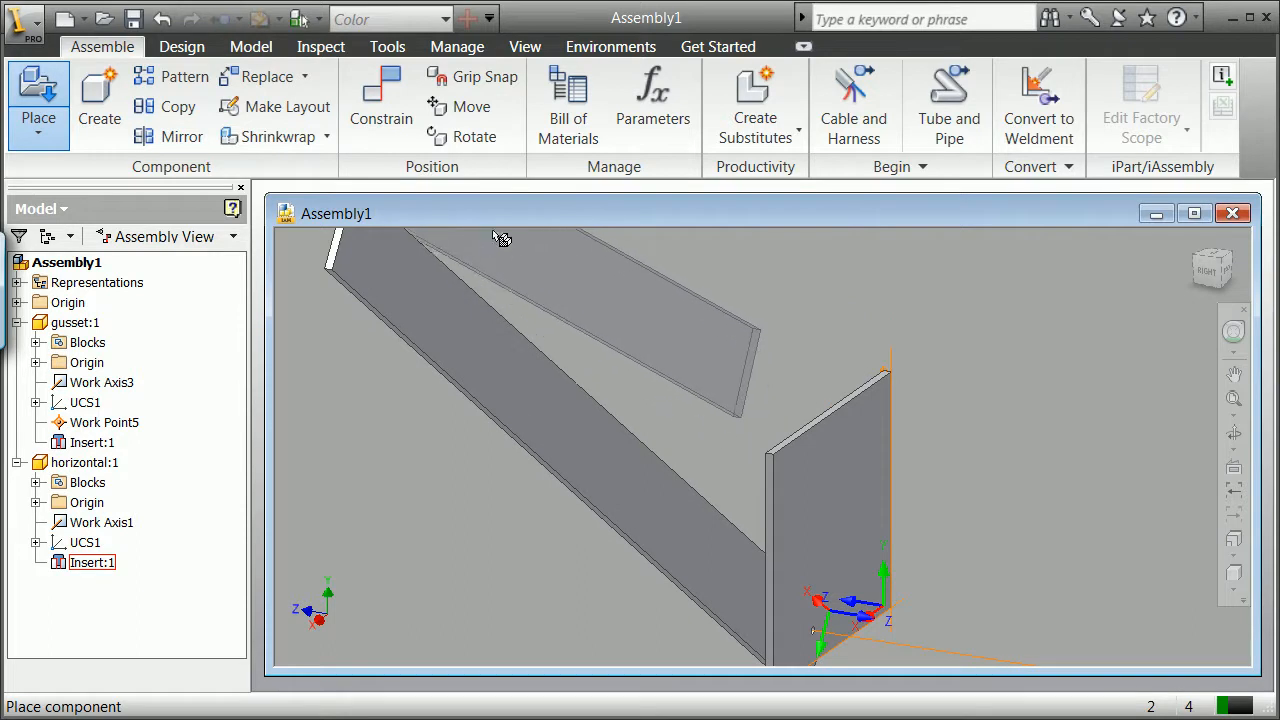
left_click(586, 257)
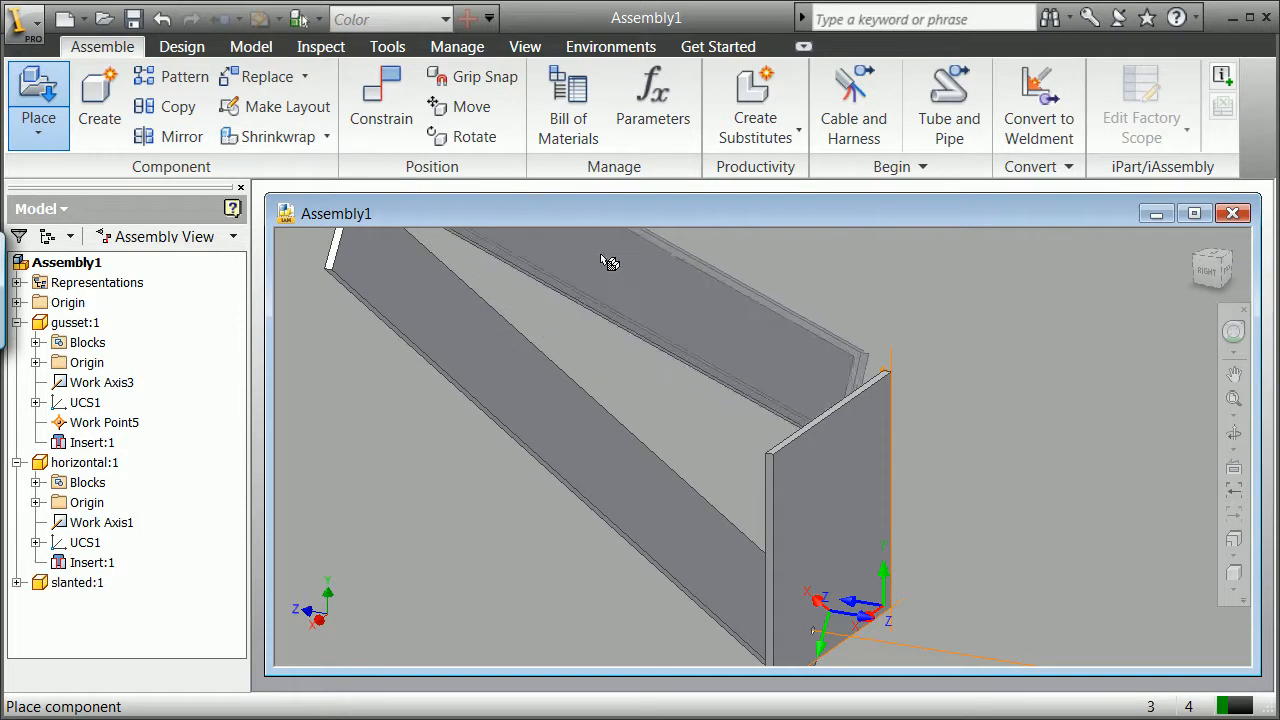
right_click(602, 258)
left_click(650, 270)
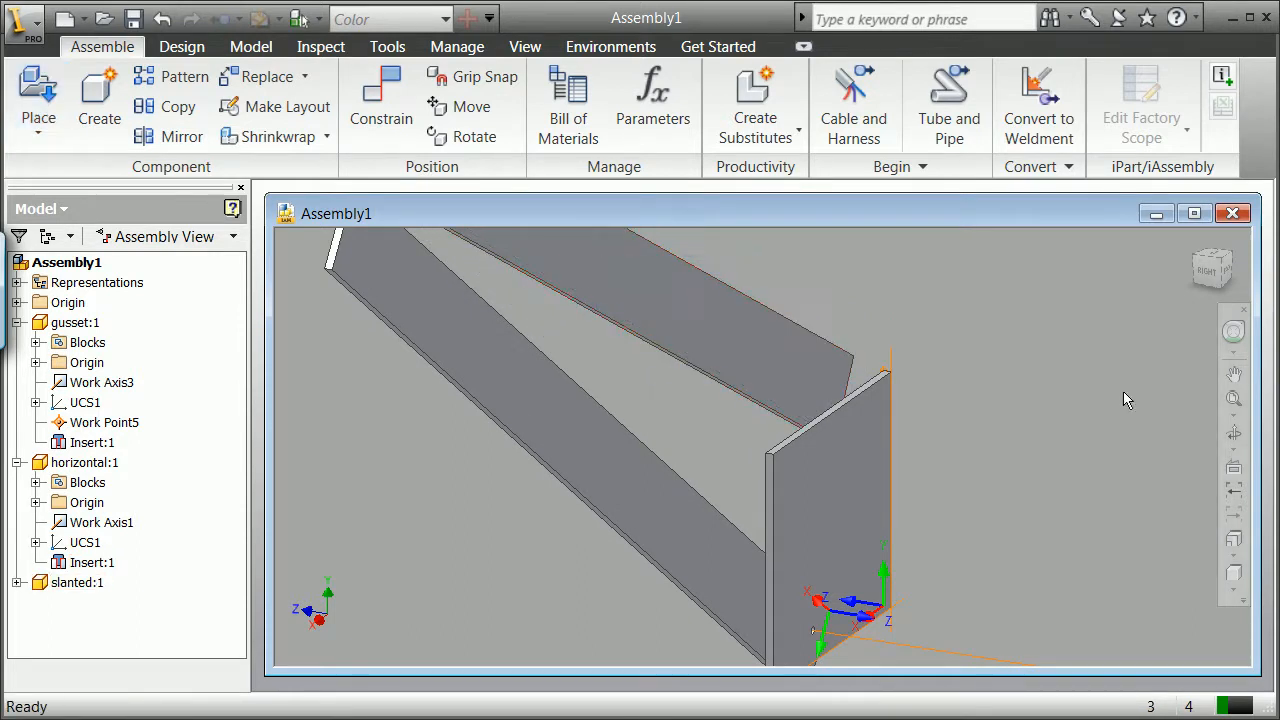
- Add a Mate constraint with 0 in offset between the gusset's face opposite the horizontal bar and the slanted bar's broad face
left_click(1190, 276)
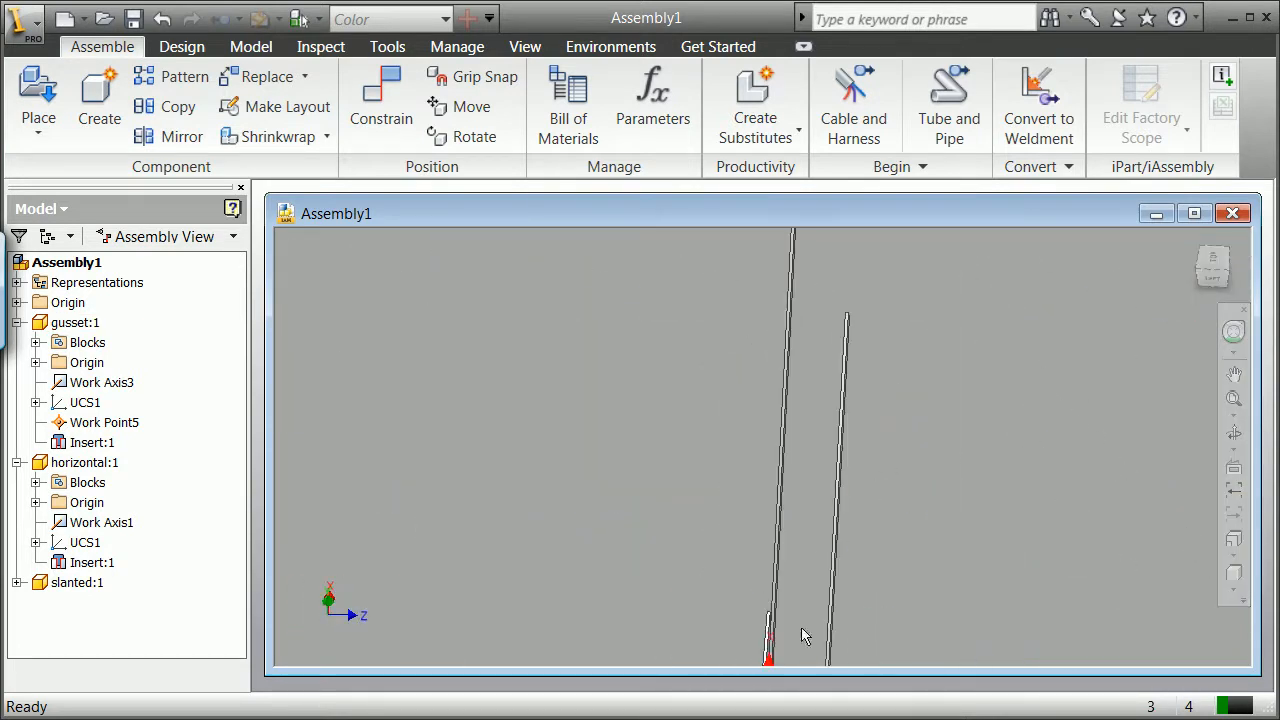
left_click(1218, 274)
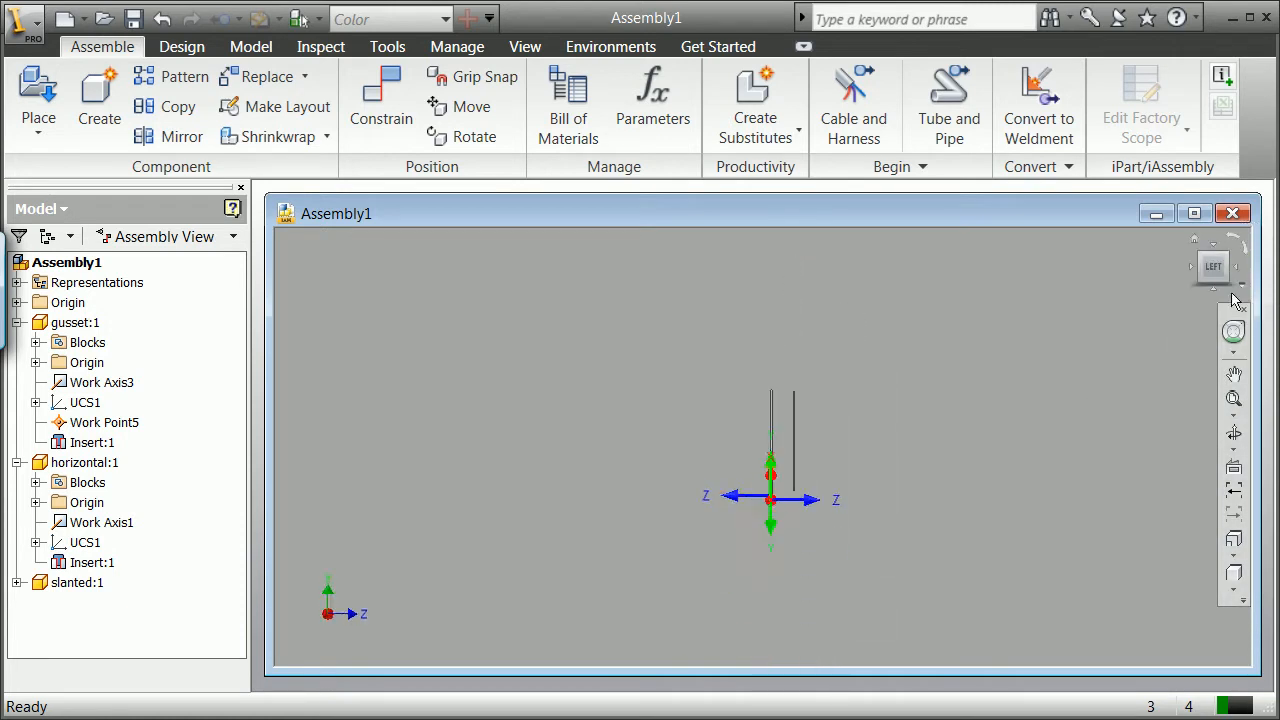
left_click(1237, 272)
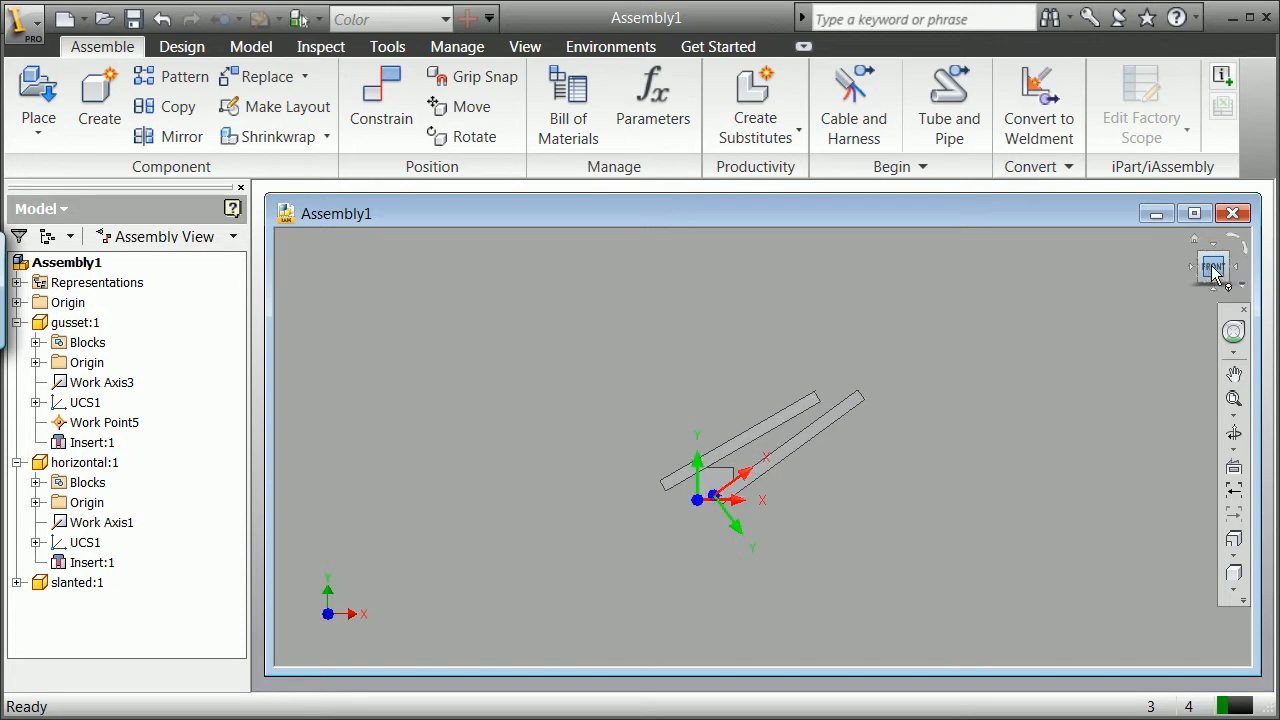
left_click(1193, 268)
left_click(1195, 267)
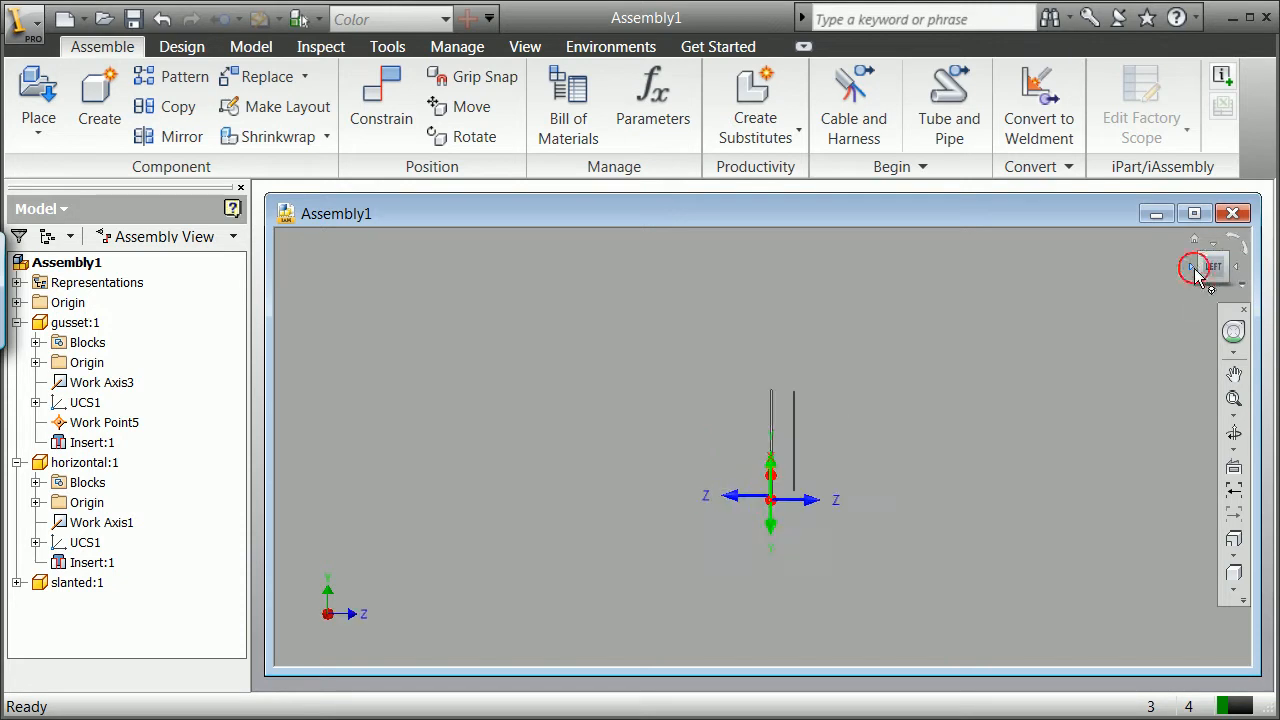
scroll(826, 487, "down", 5)
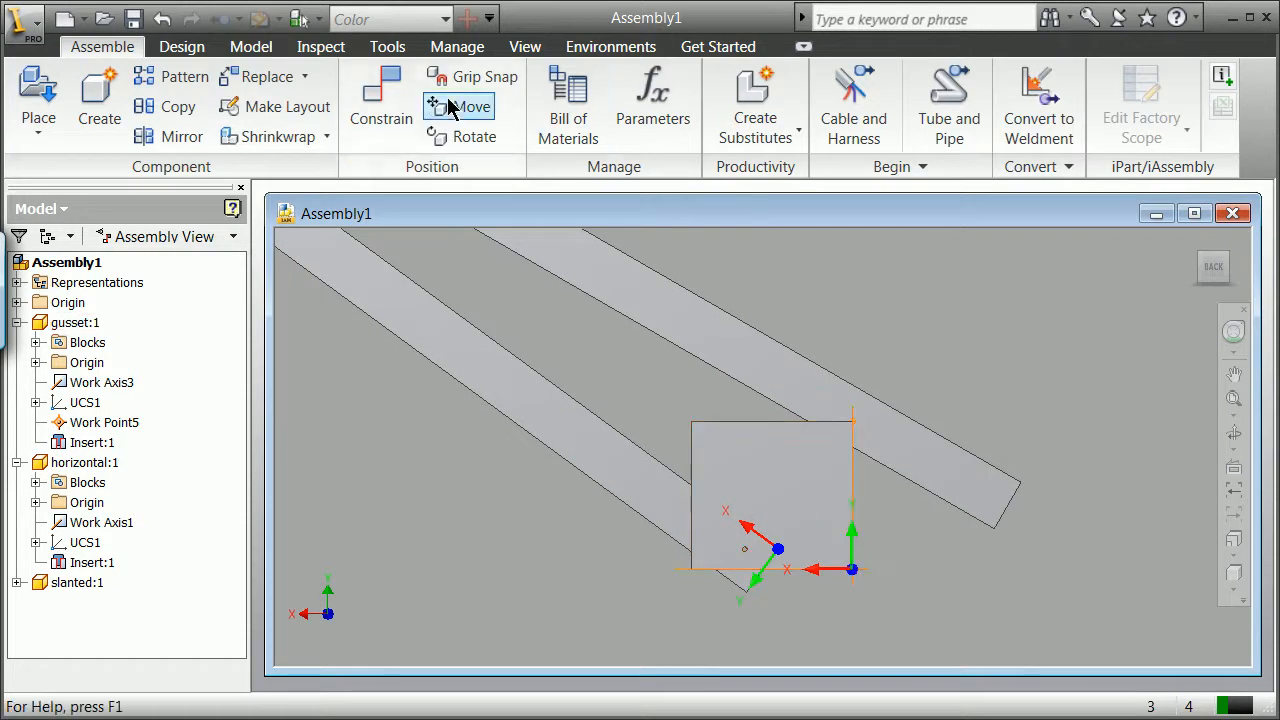
left_click(412, 108)
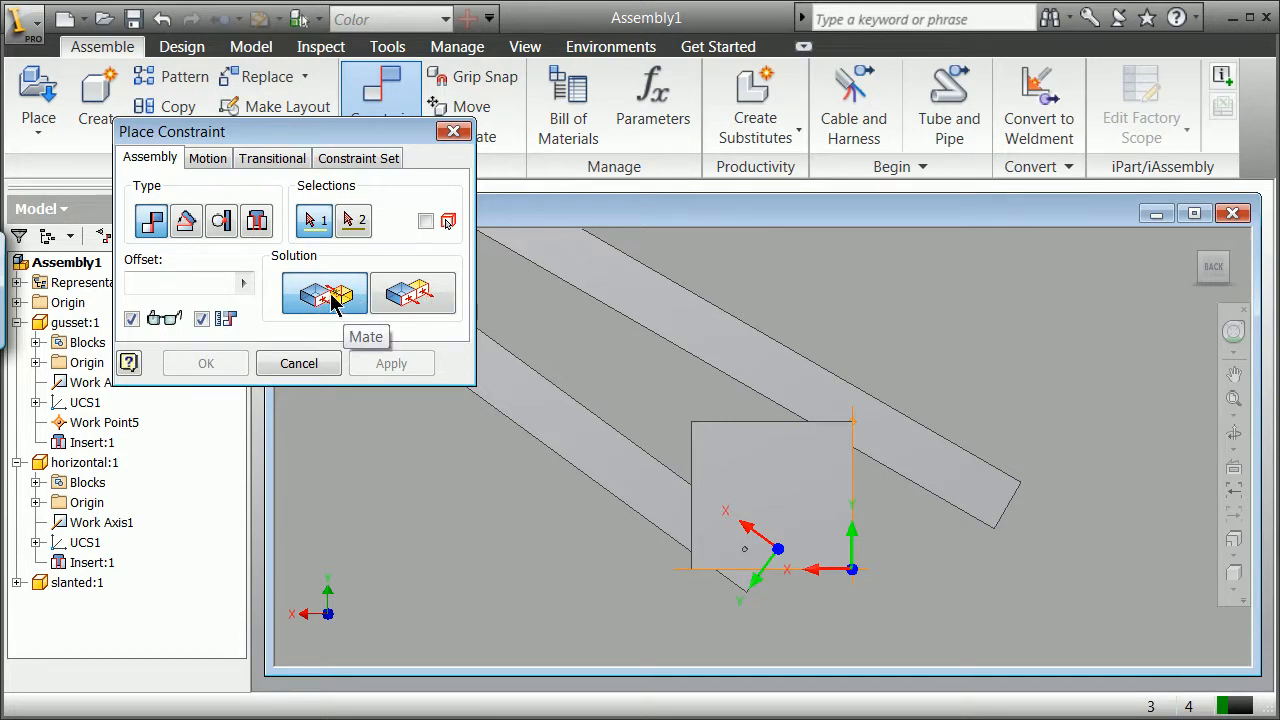
left_click(798, 495)
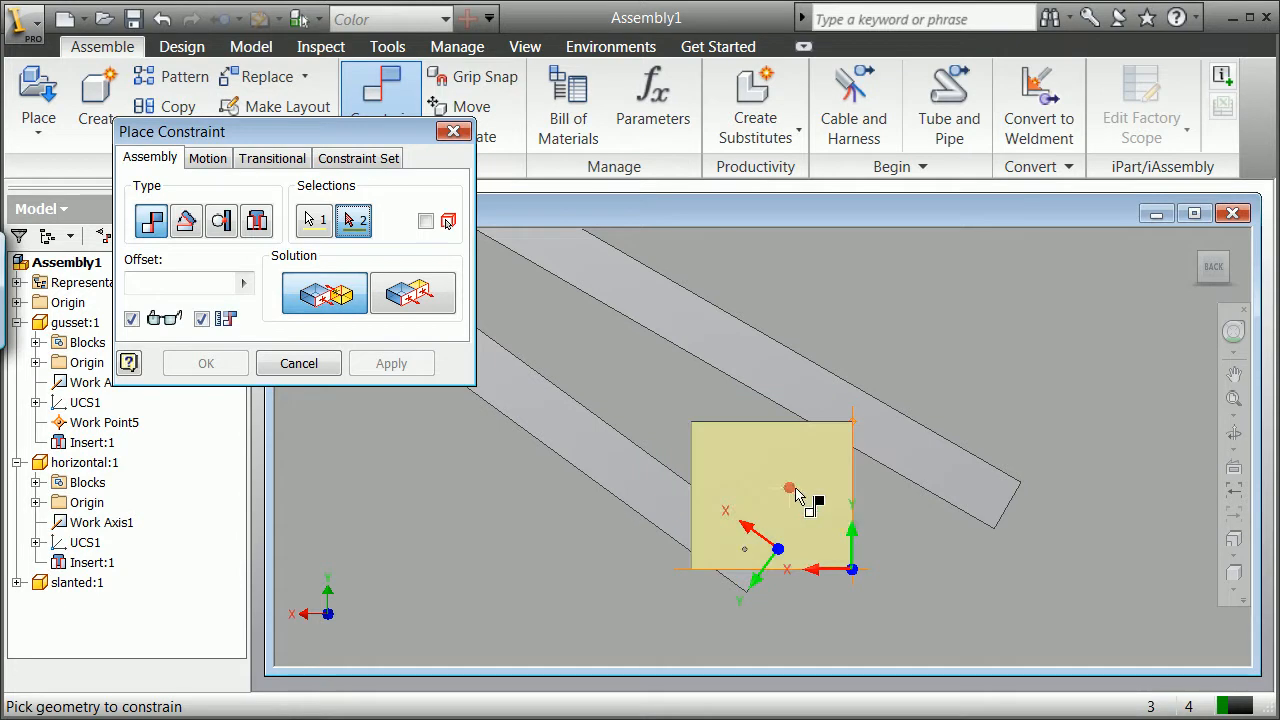
left_click(1232, 280)
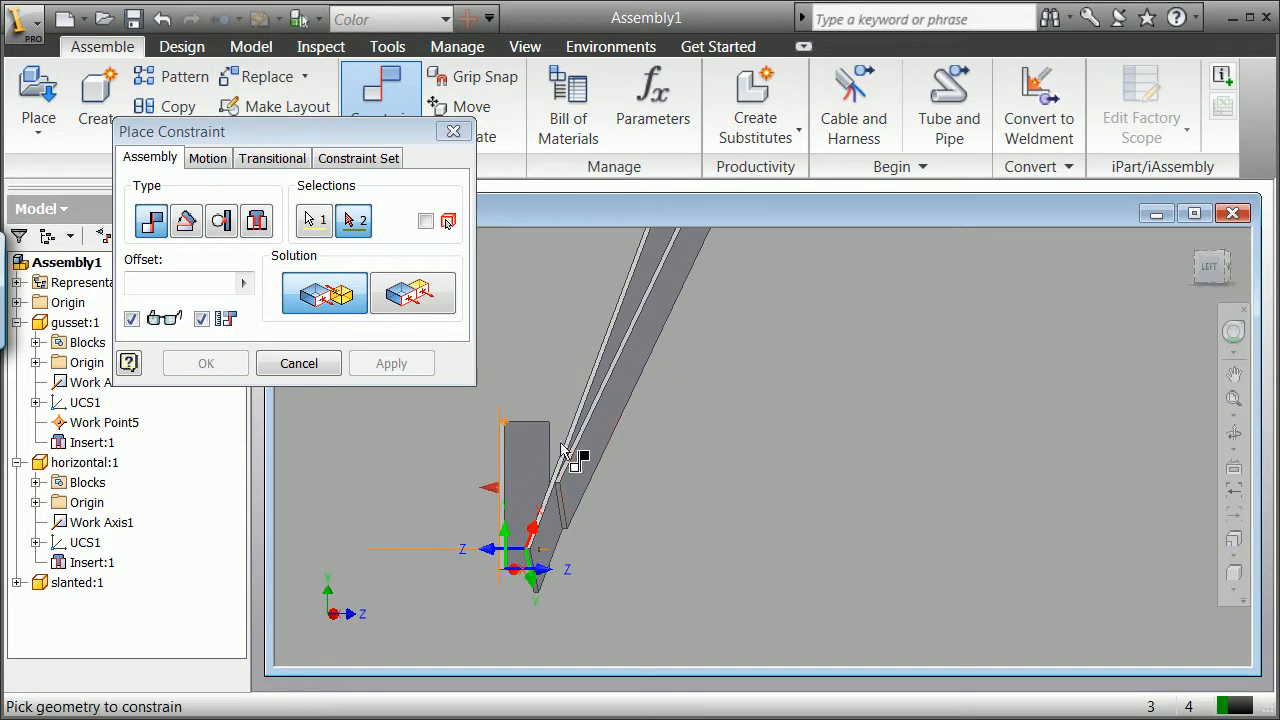
left_click(593, 452)
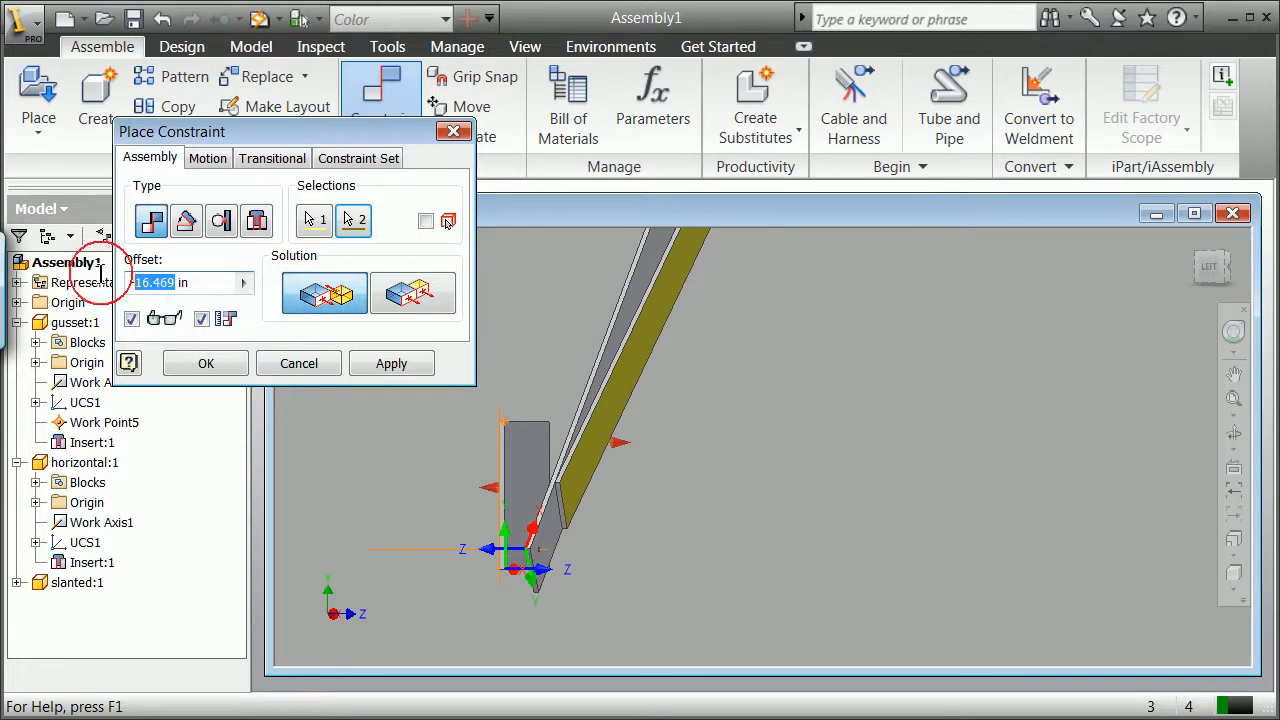
type("0")
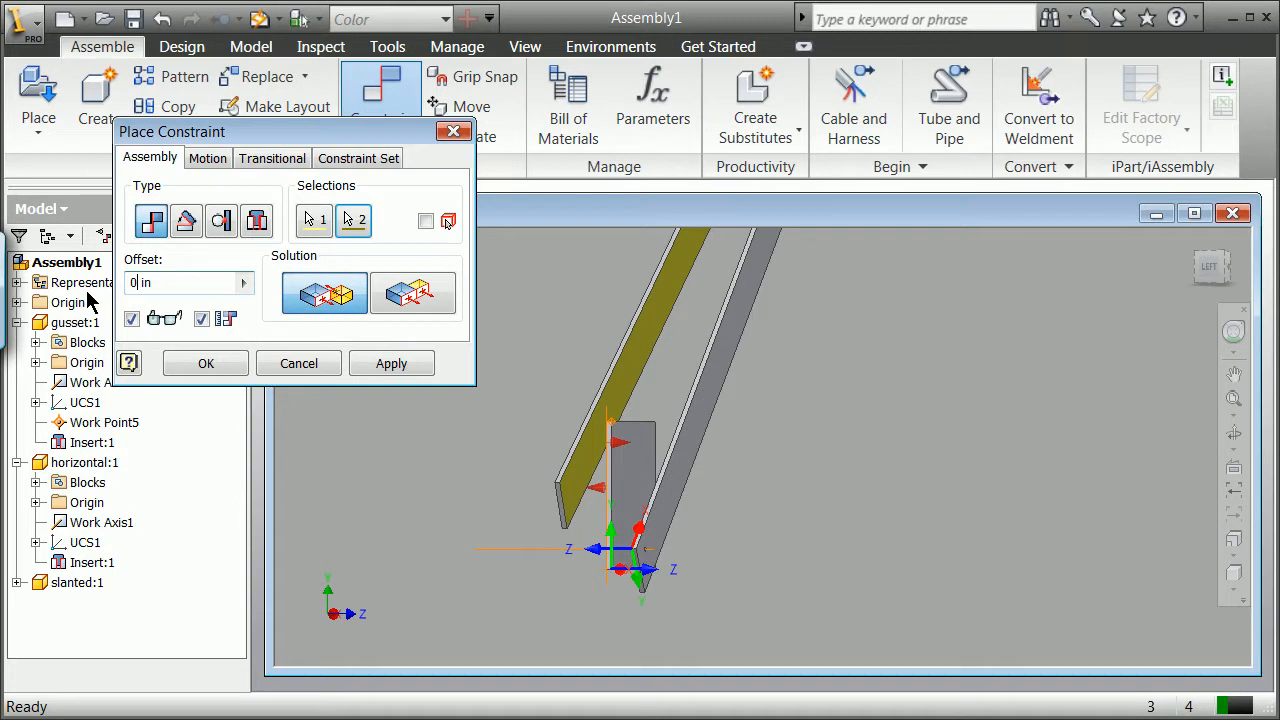
left_click(186, 367)
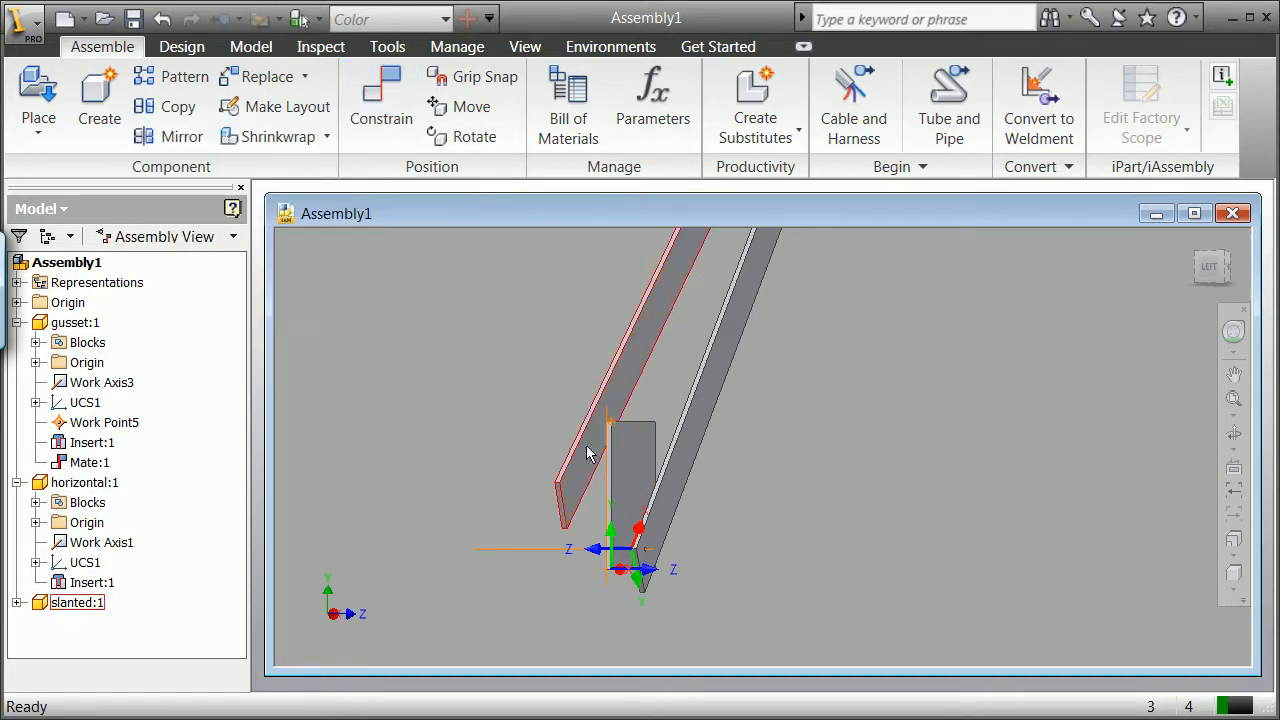
- Slide the slanted bar along the gusset's mated face so that its end overlaps the gusset
left_click(1200, 276)
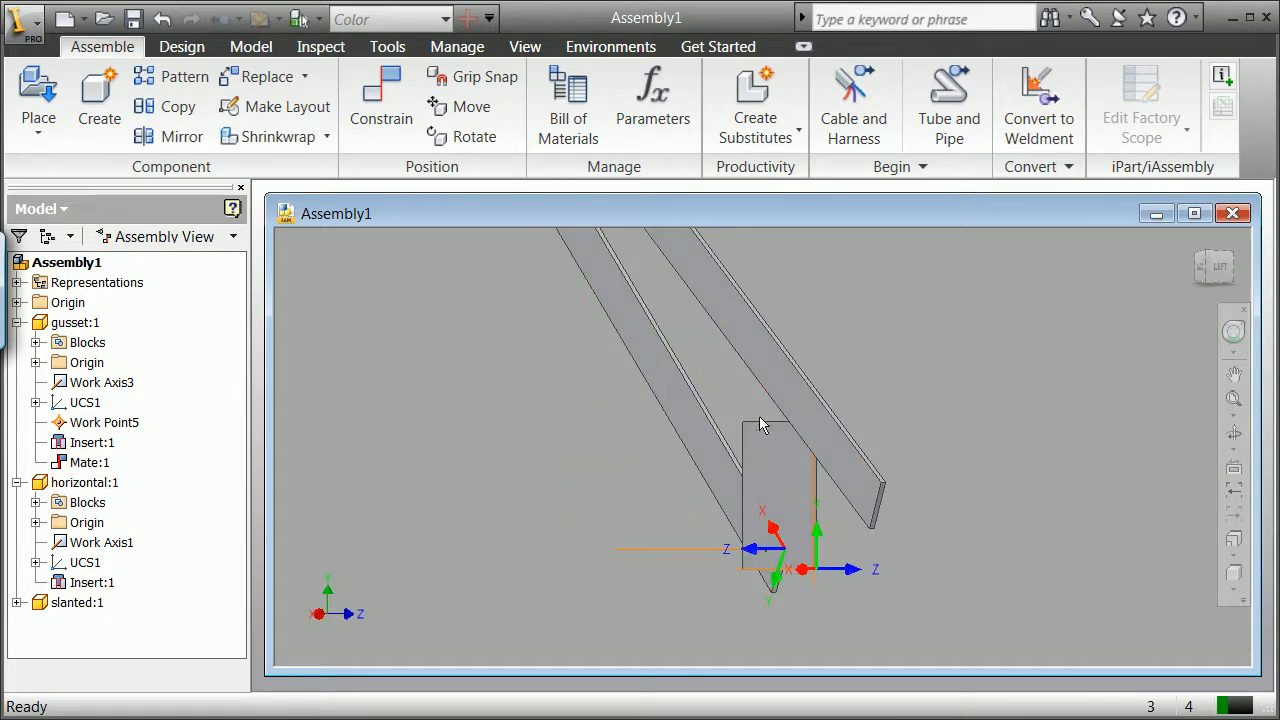
left_click_drag(797, 420, 760, 432)
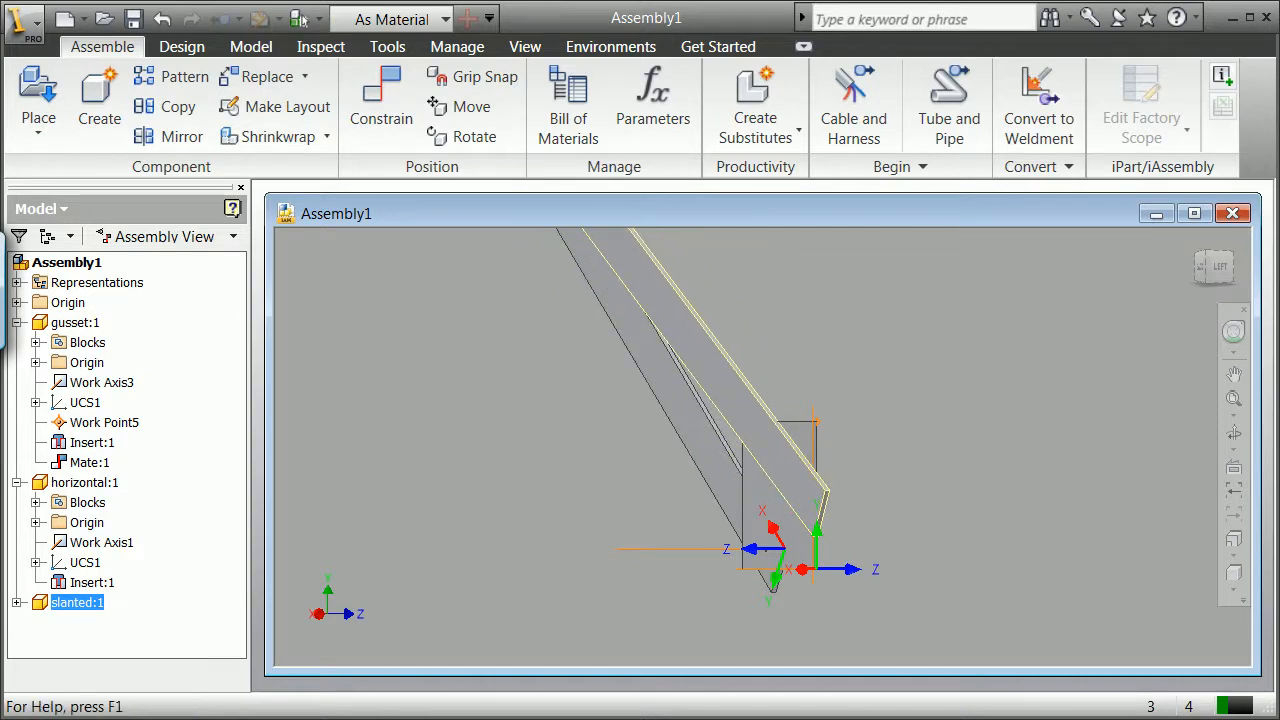